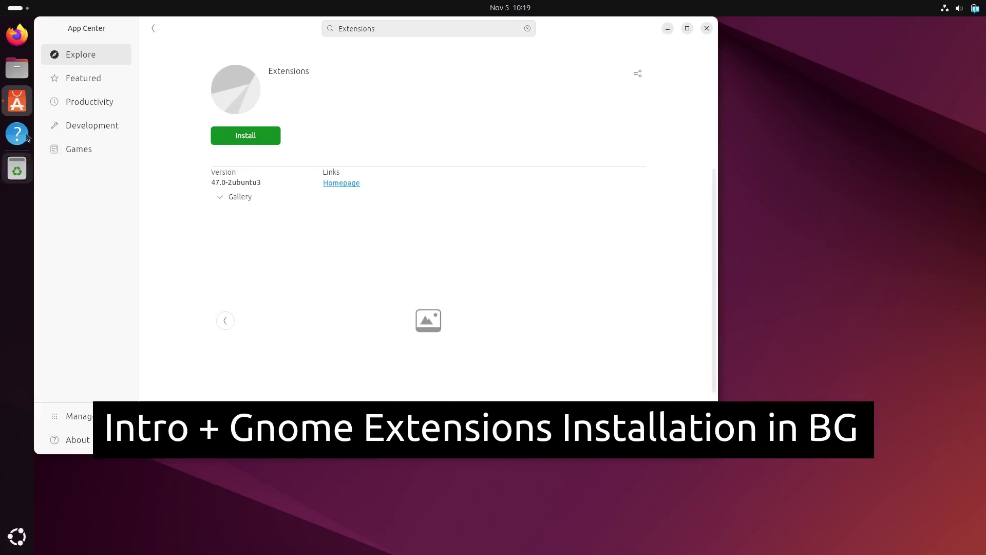
Install the Extensions app from App Center, authorising it with the account password
click(265, 136)
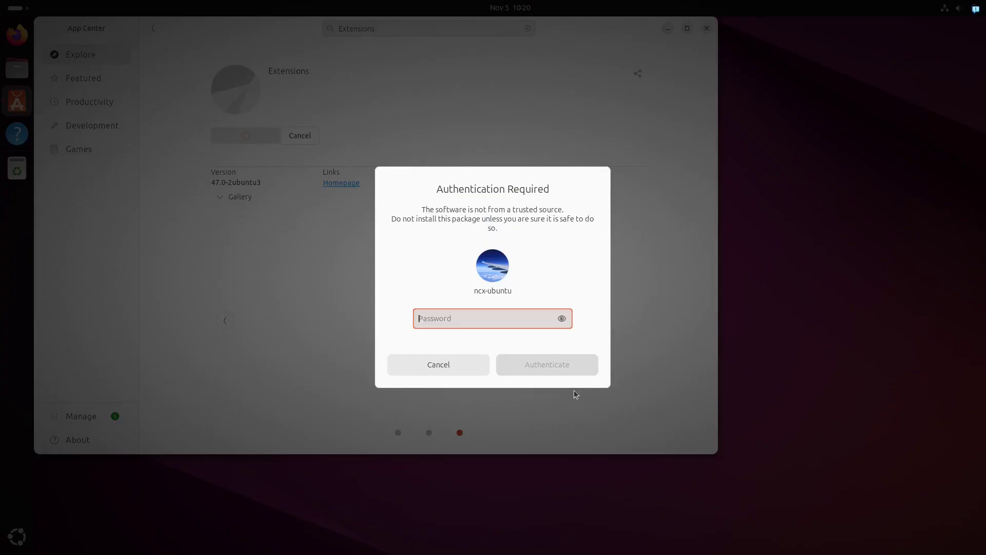
text(password)
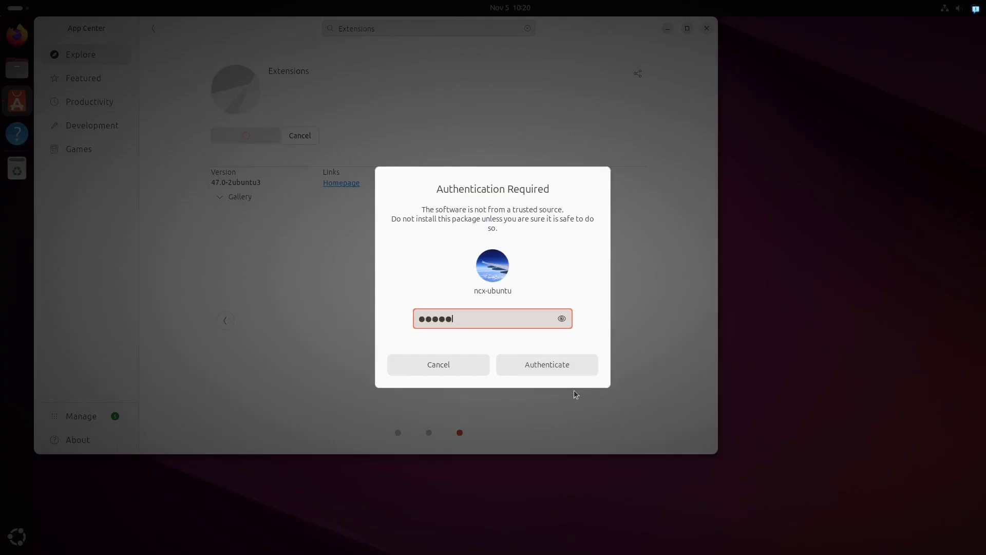
key(Return)
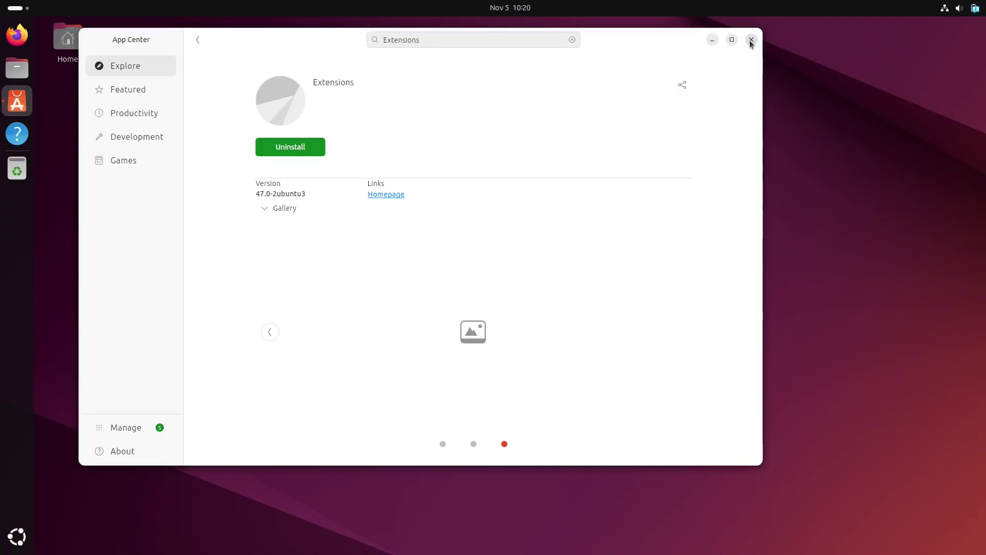
Close App Center and launch the newly installed Extensions app from the app grid
key(alt+F4)
click(8, 550)
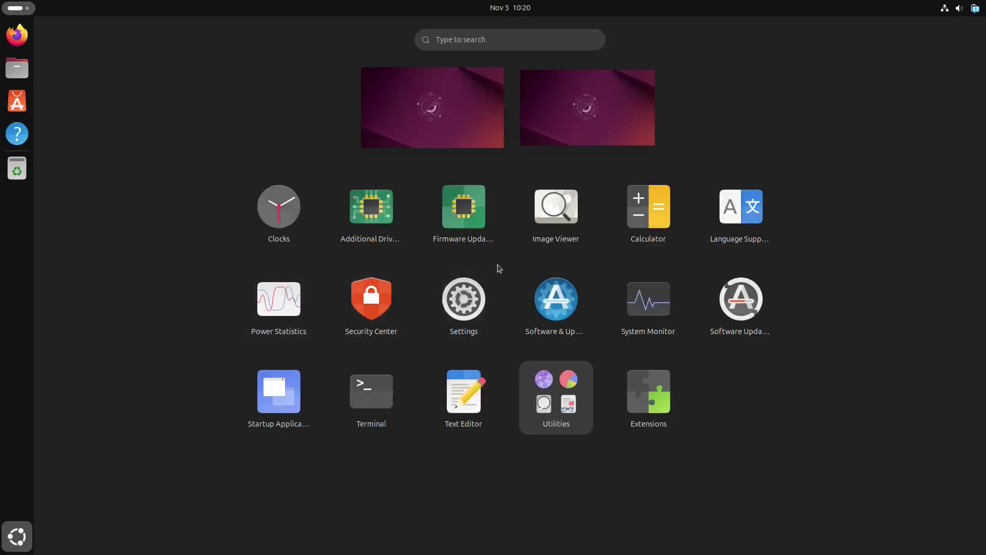
click(648, 392)
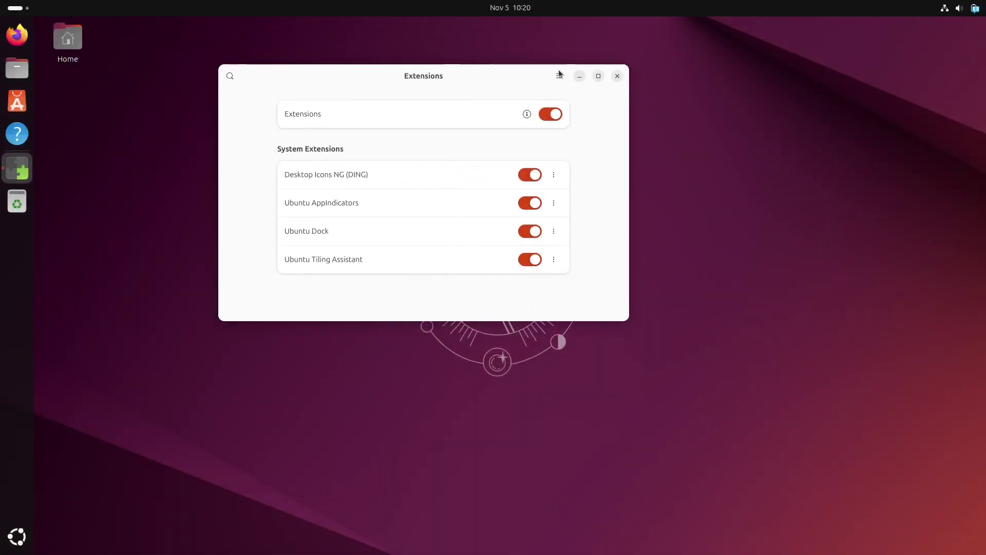
Add the GNOME Shell integration add-on to Firefox and allow its native connector backend
click(617, 76)
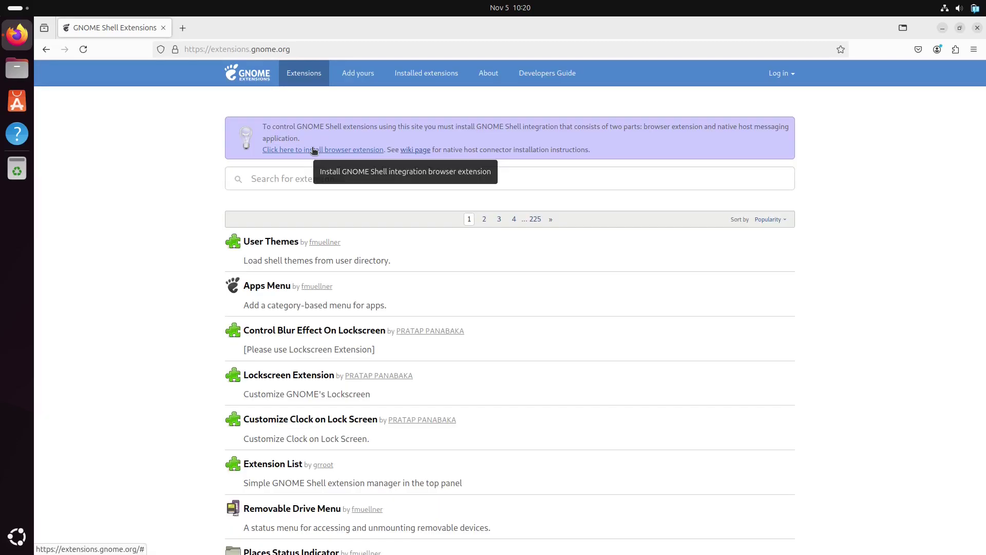
click(315, 150)
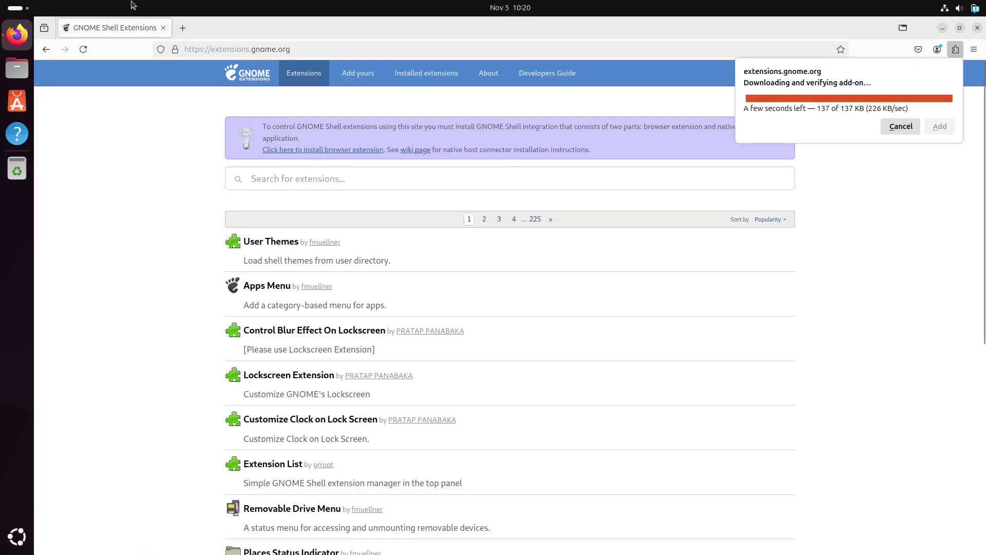
click(904, 140)
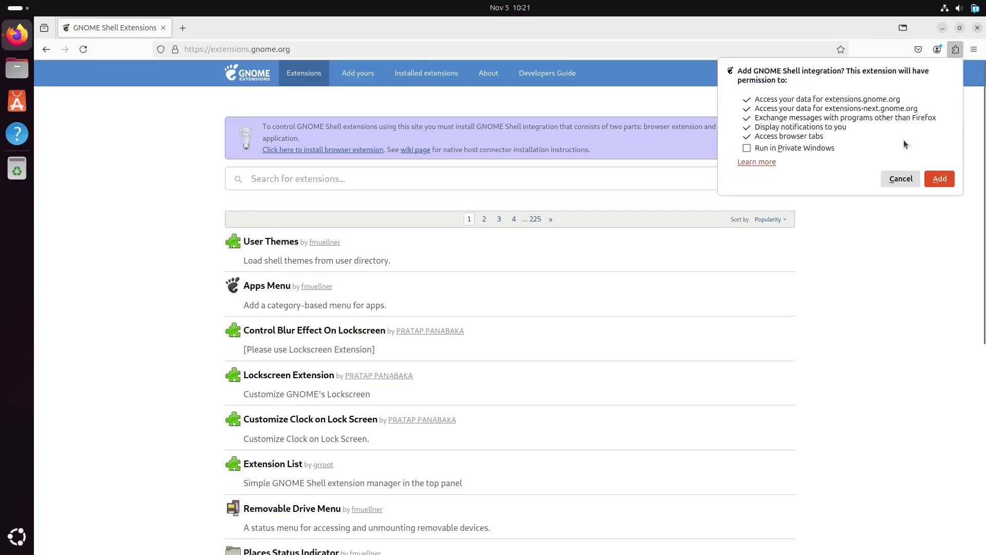
click(938, 179)
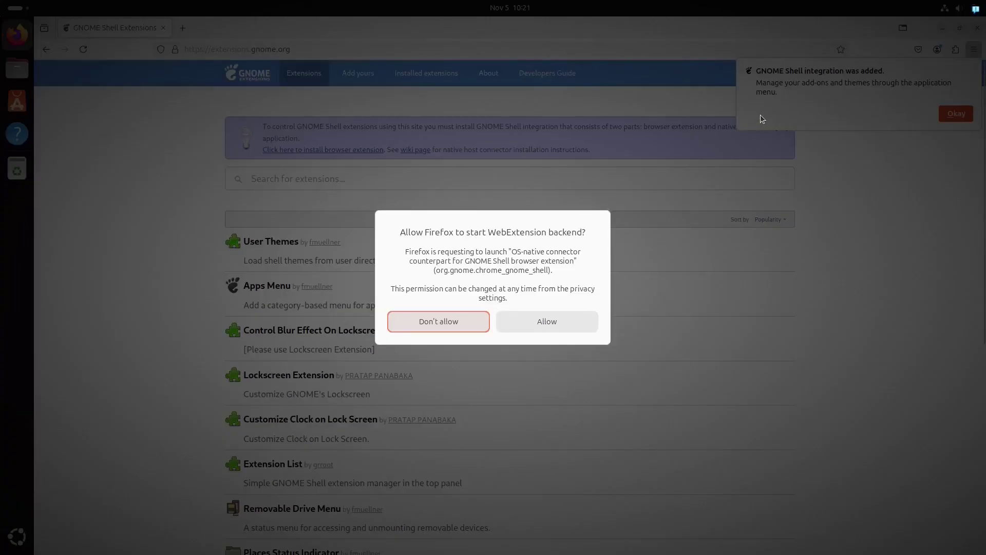
click(563, 322)
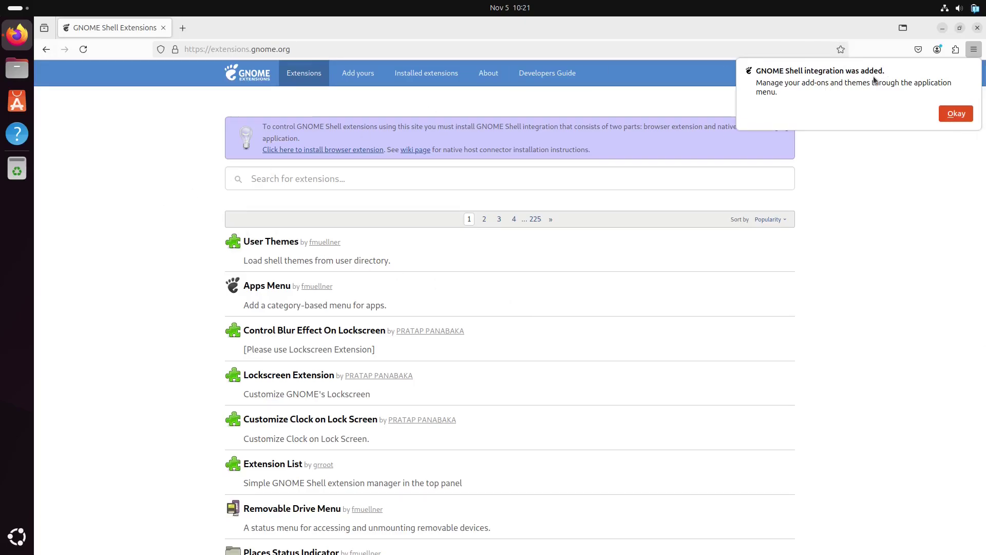
Dismiss the add-on notice, switch User Themes on and confirm its installation
click(951, 114)
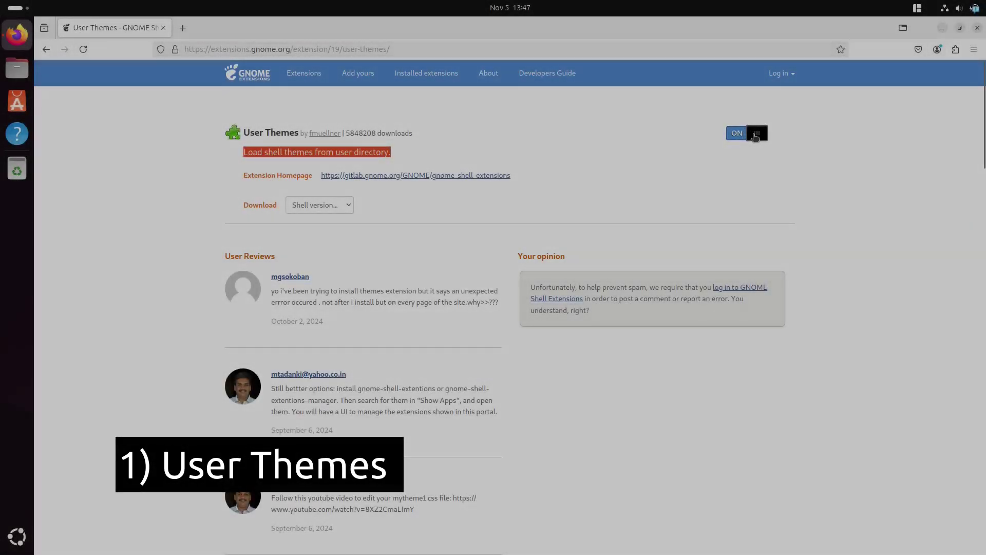
click(756, 134)
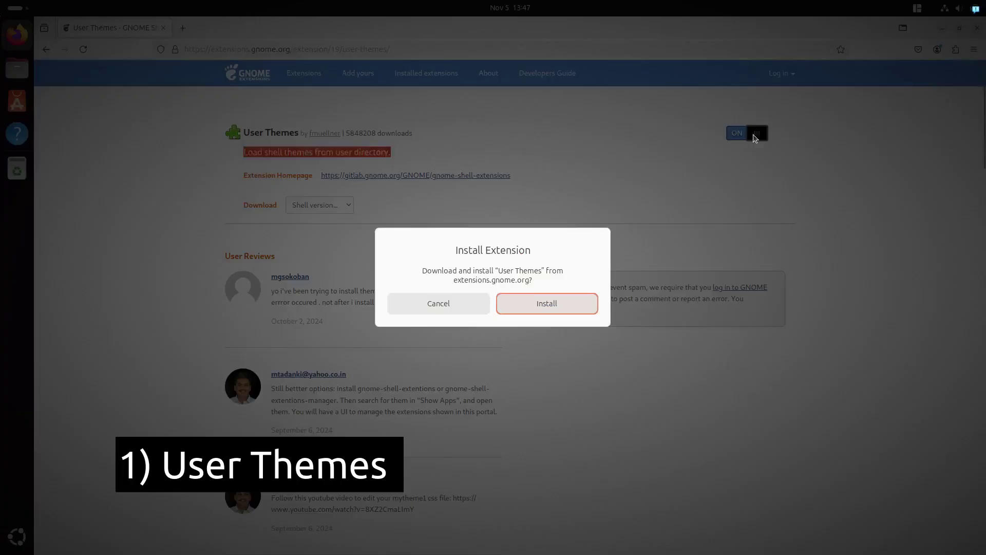
click(537, 306)
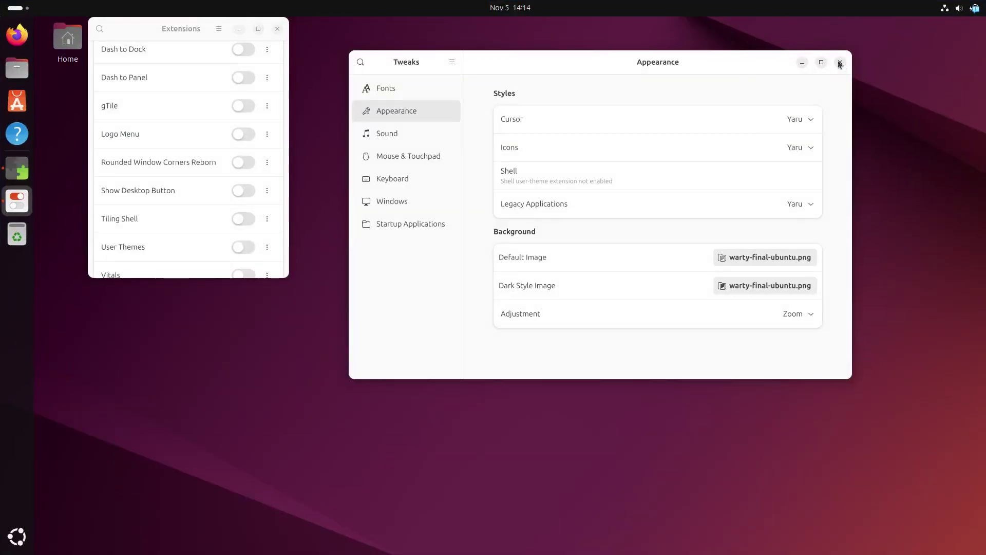
Relaunch Tweaks and enable the User Themes extension under Appearance
click(840, 63)
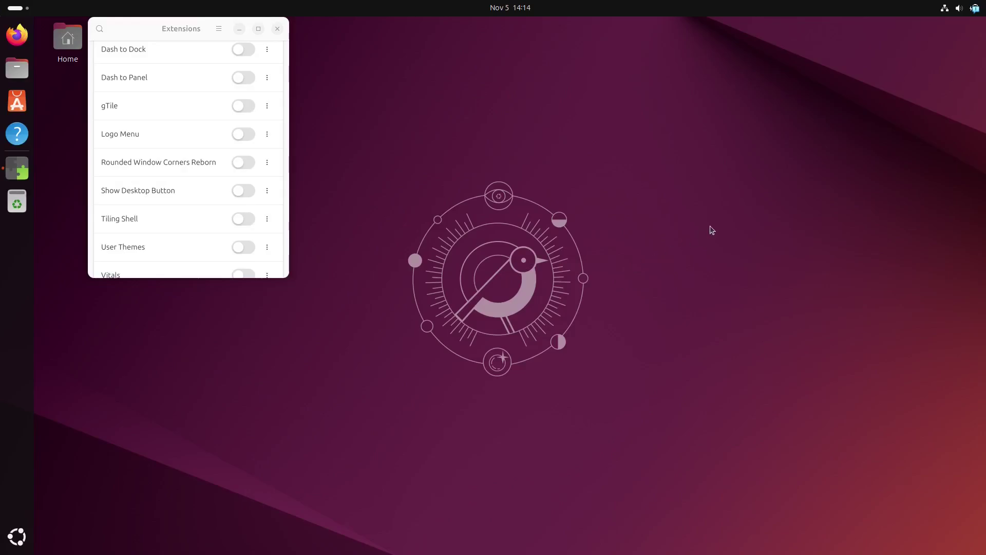
key(super)
text(twea)
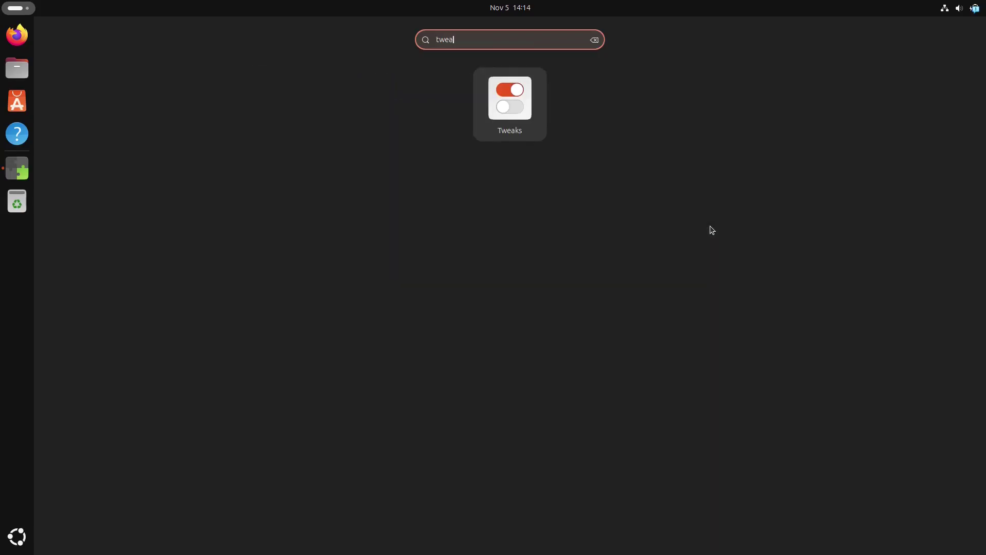
key(Return)
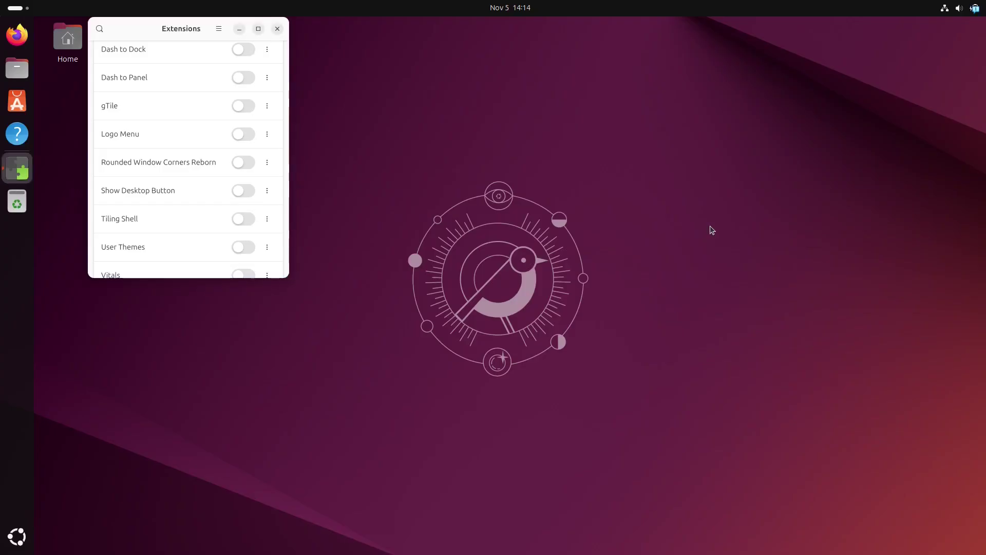
drag(274, 27, 575, 89)
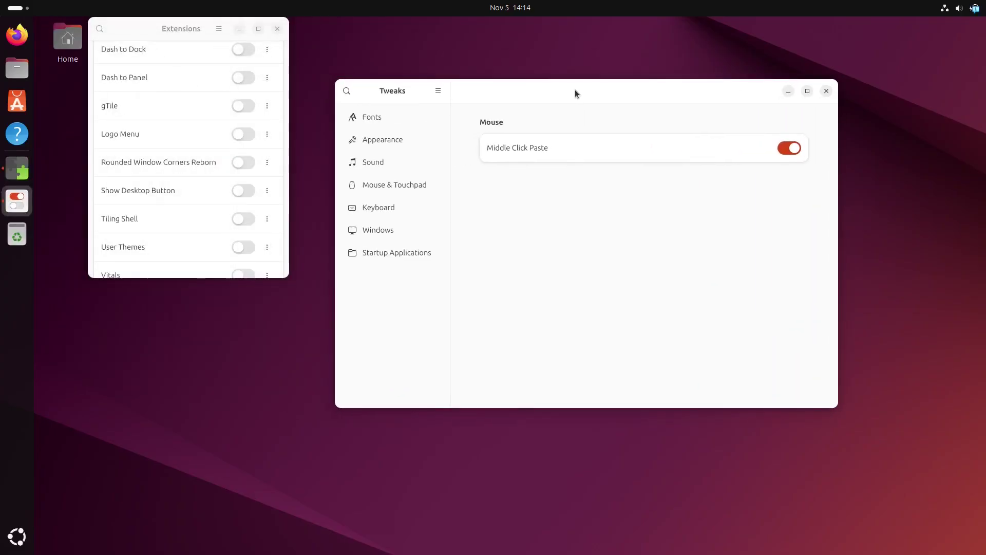
click(386, 145)
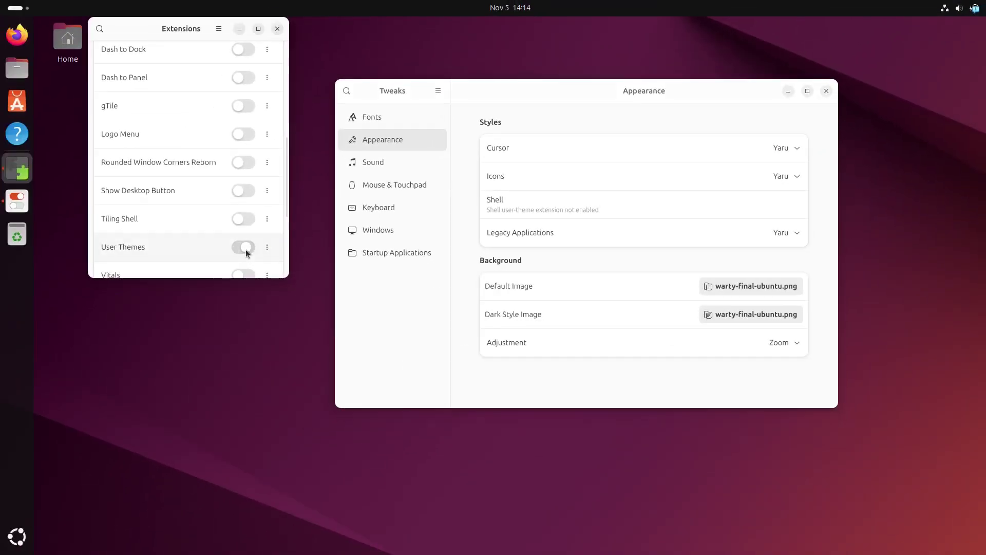
click(243, 247)
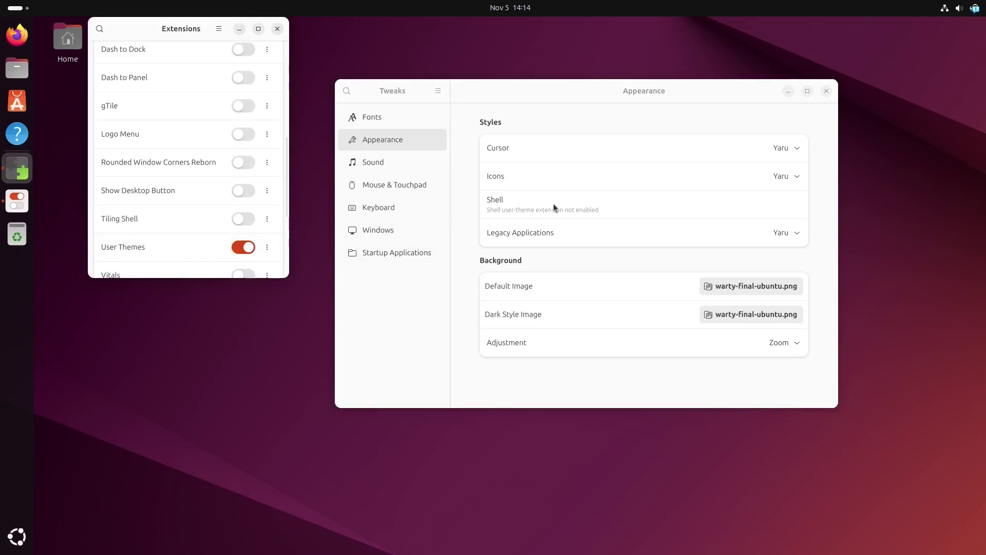
Restart Tweaks and check the Shell theme list offers Yaru, keeping Adwaita (default)
click(527, 209)
click(827, 91)
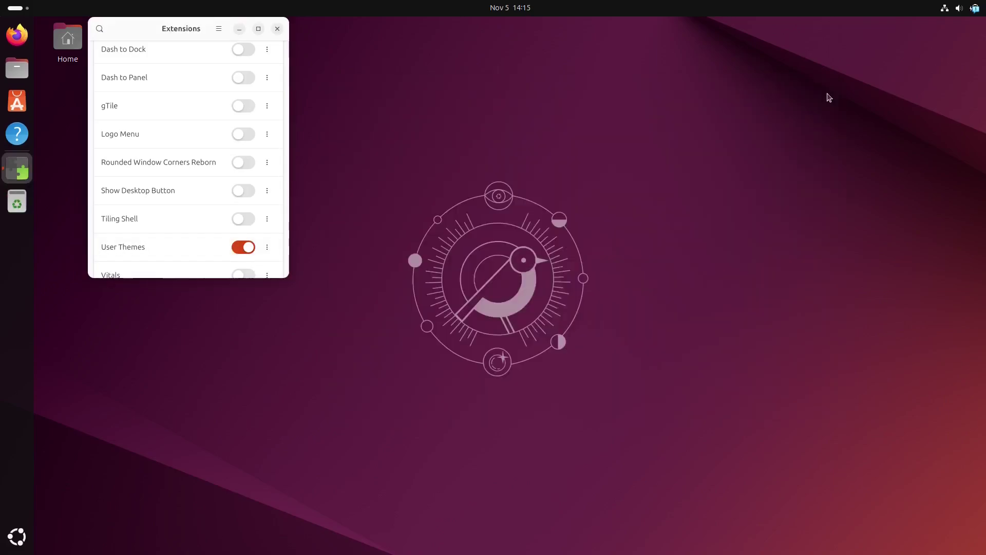
click(17, 536)
text(tweak)
click(534, 126)
drag(314, 20, 546, 70)
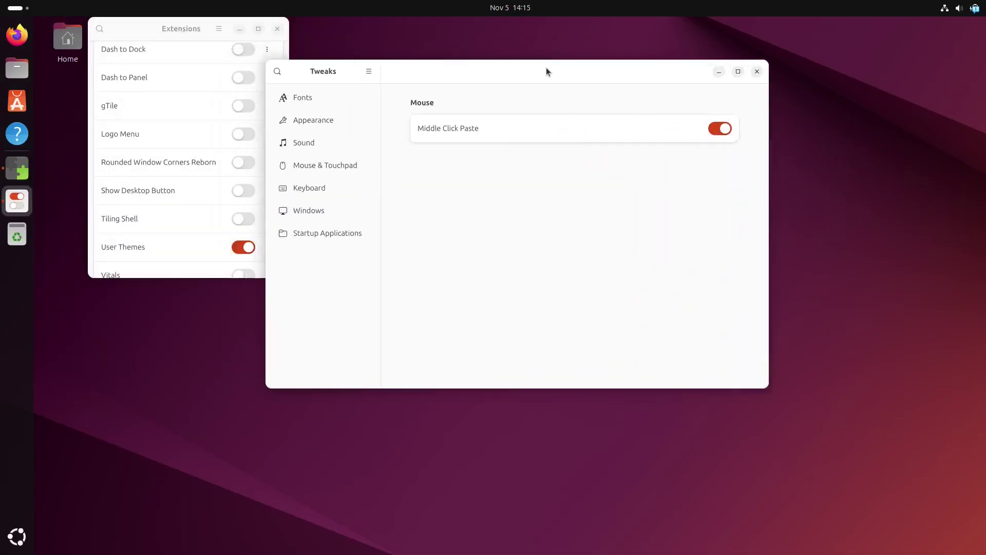
click(328, 125)
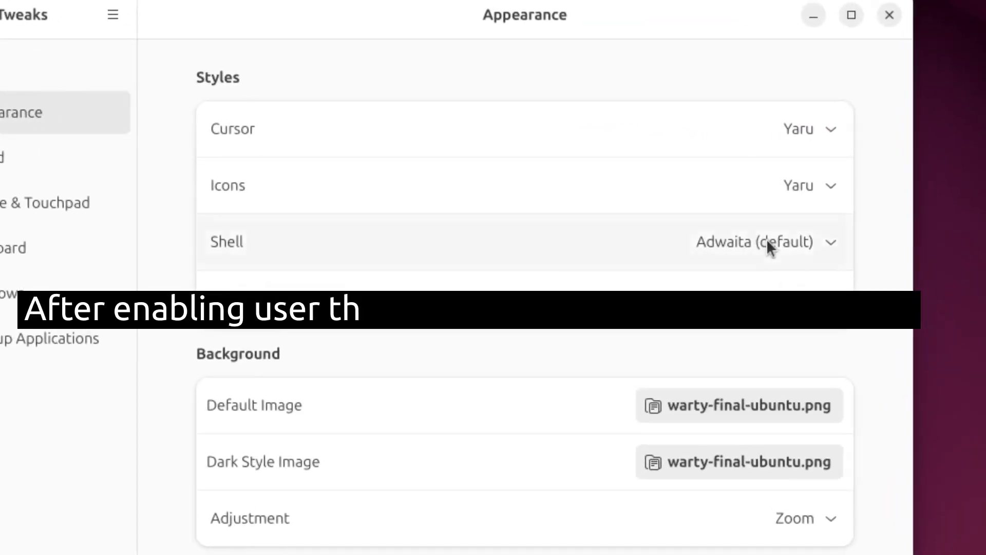
click(767, 242)
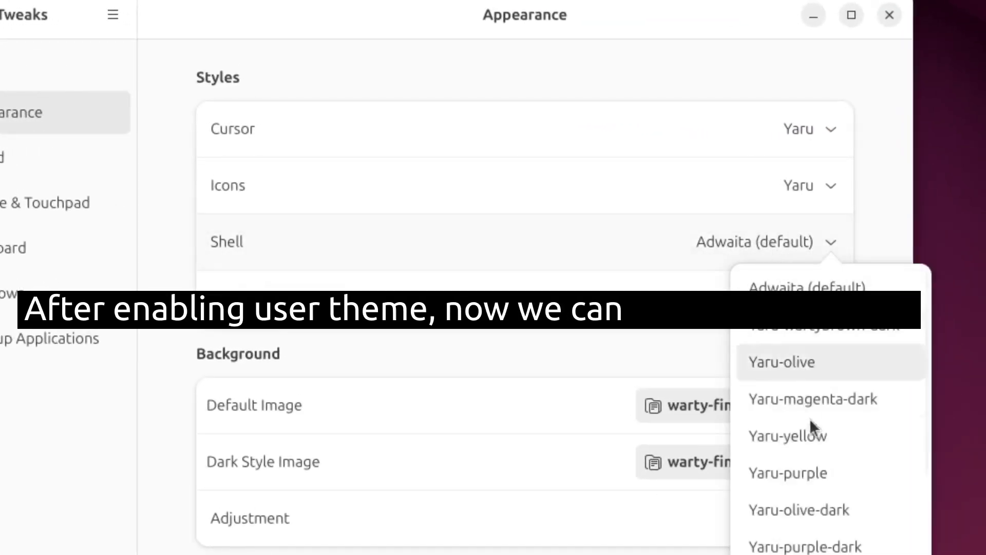
click(457, 334)
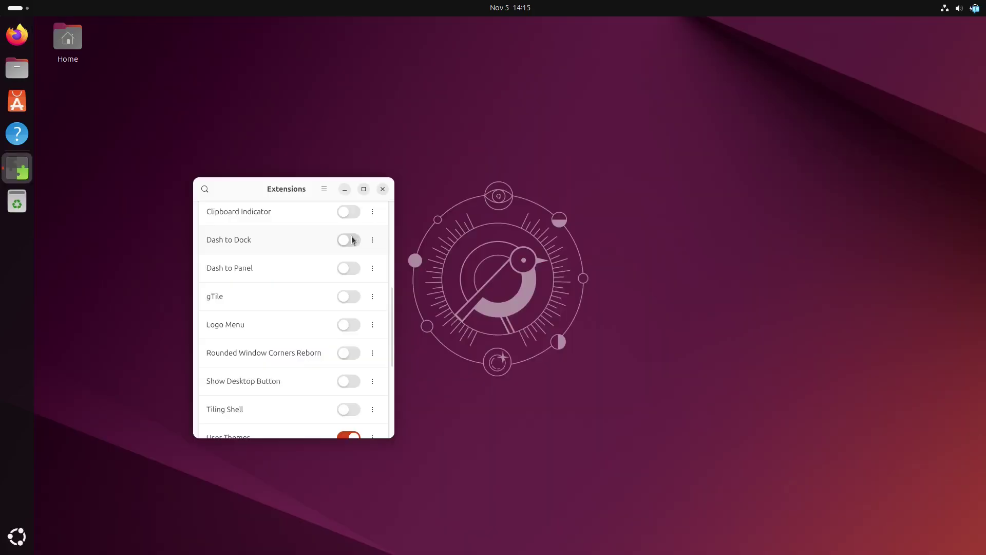
Turn on Dash to Dock and pin Terminal to the dock from the app grid
click(345, 189)
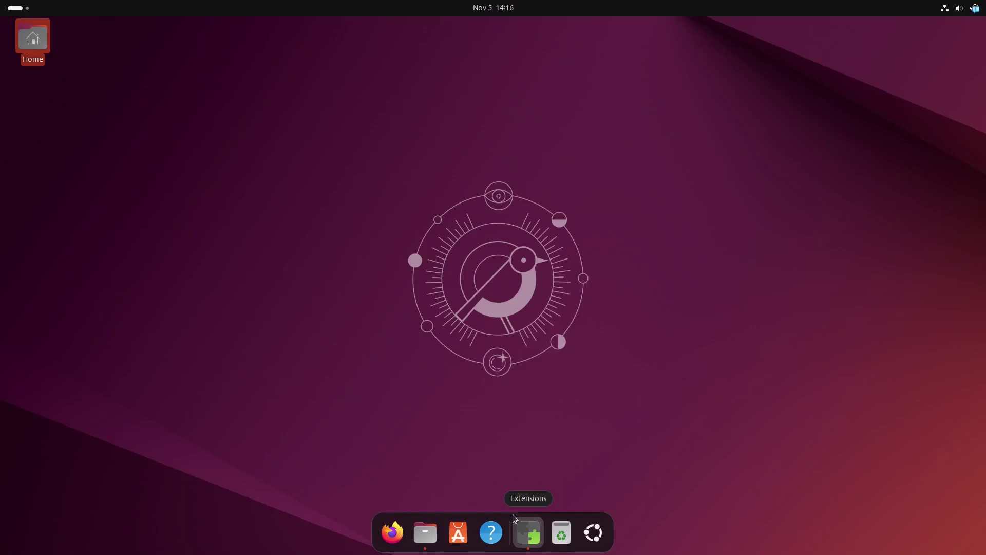
key(super+a)
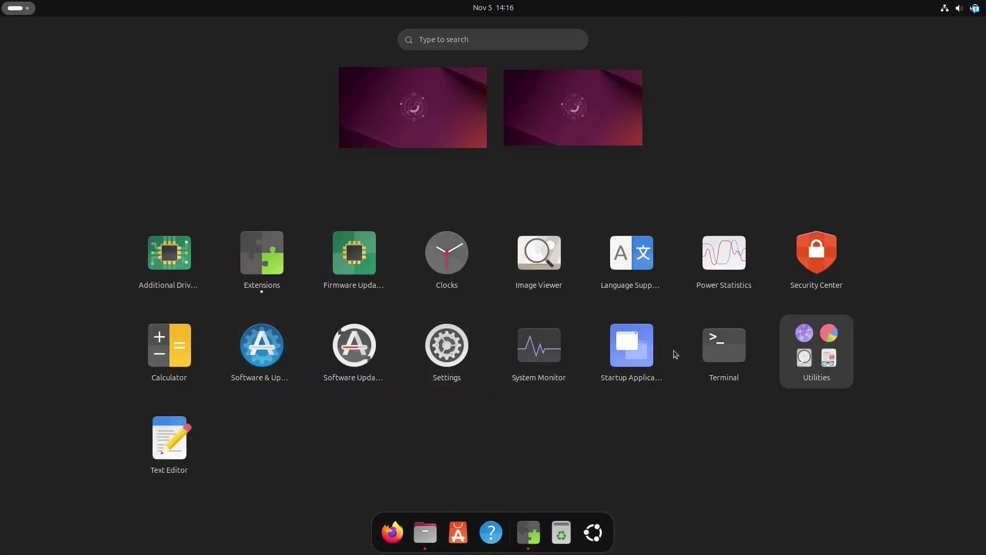
right_click(709, 355)
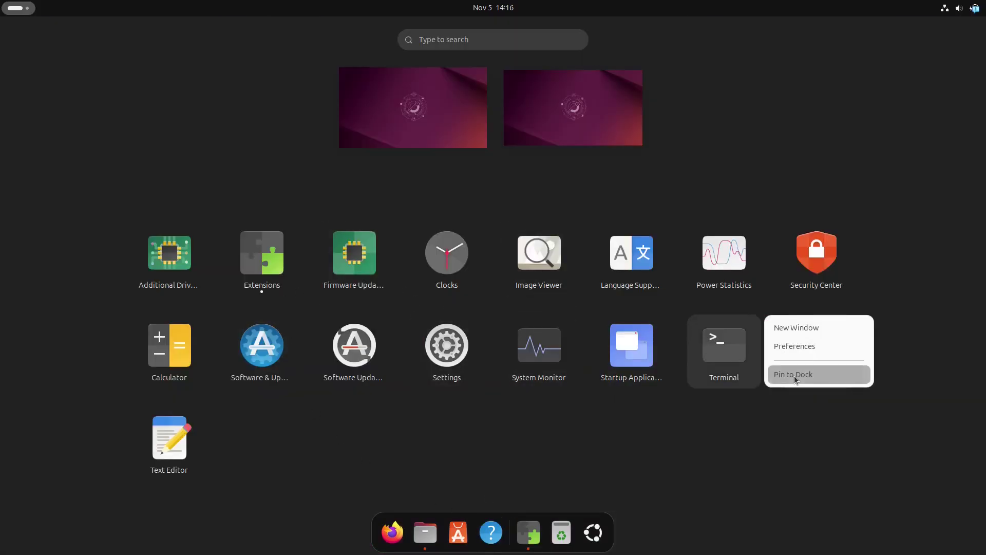
click(795, 375)
Launch Terminal from the dock, unpin it, and bring the Extensions window forward
click(509, 535)
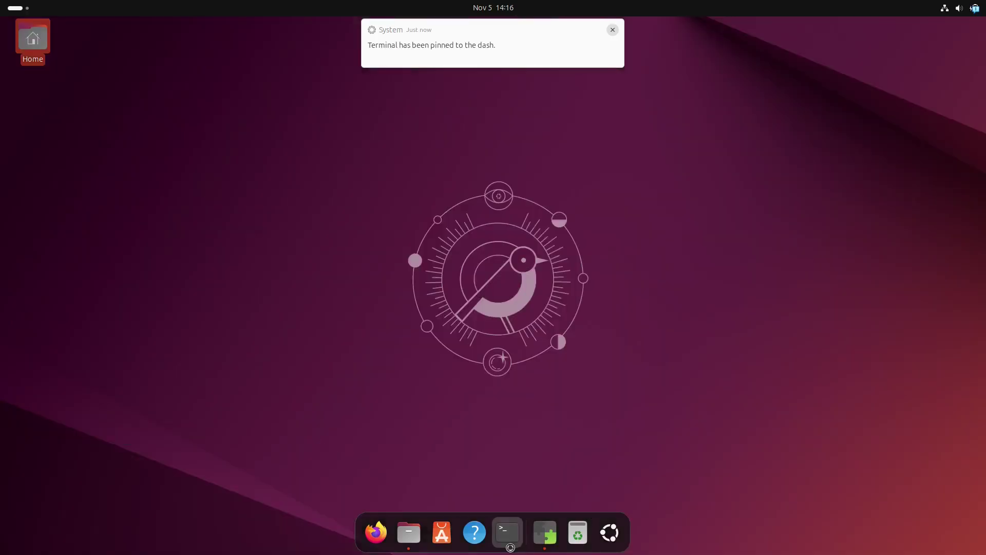
right_click(509, 540)
click(525, 496)
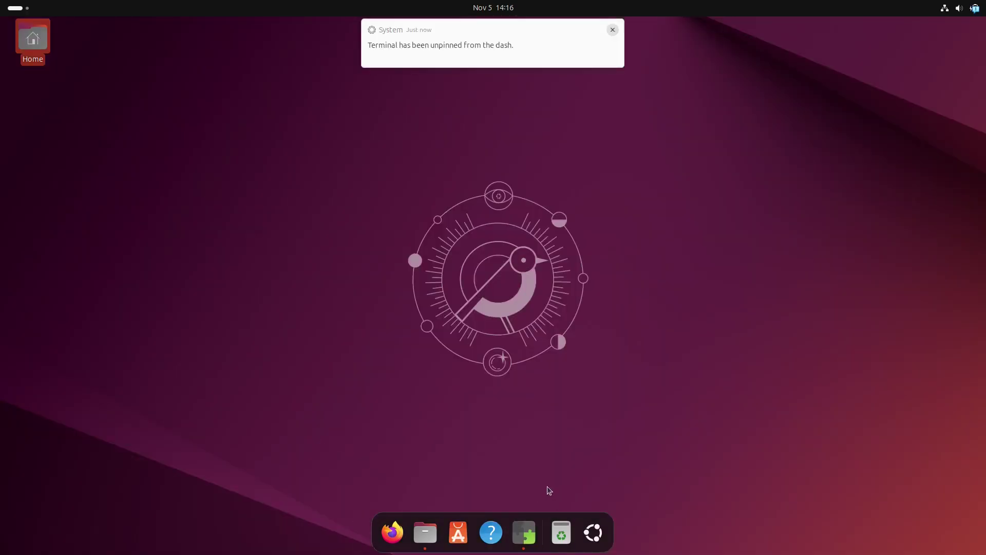
key(super)
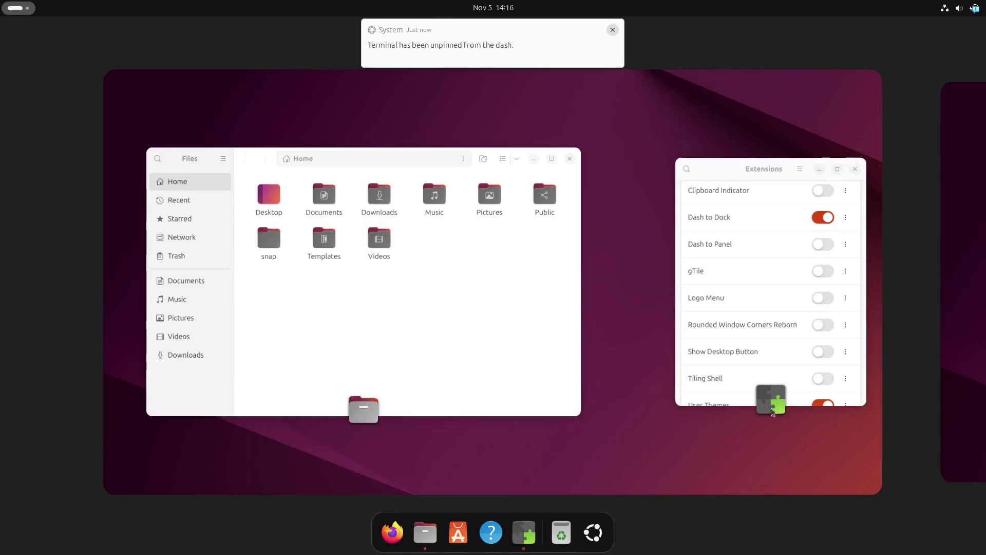
click(772, 339)
Toggle Dash to Dock off and on, then set its icon size limit to 52 px
click(302, 249)
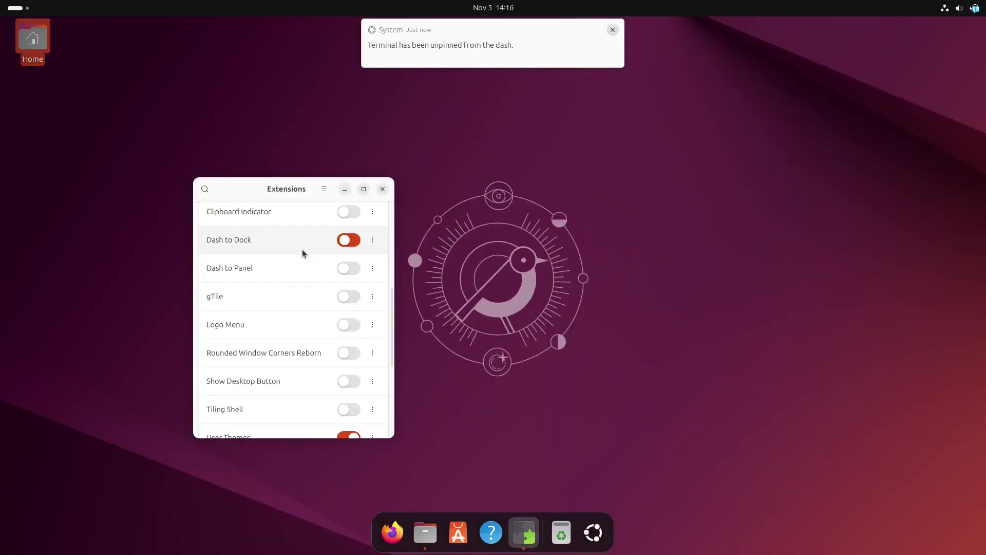
click(349, 240)
click(372, 240)
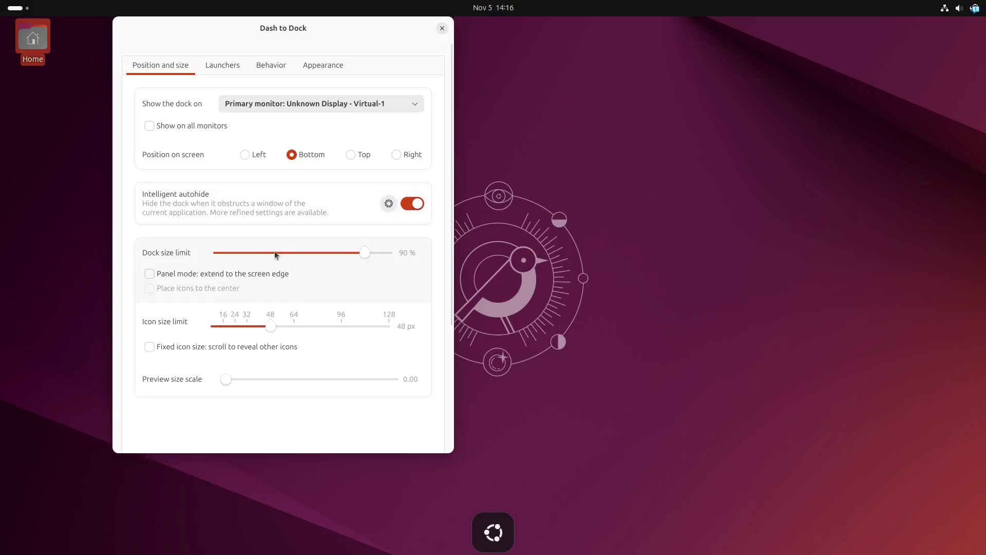
mouse_move(270, 327)
mouse_down()
mouse_move(308, 327)
mouse_move(277, 327)
mouse_up()
click(223, 65)
Try Left and Top dock positions, settle on Bottom, and turn intelligent autohide back on
click(161, 65)
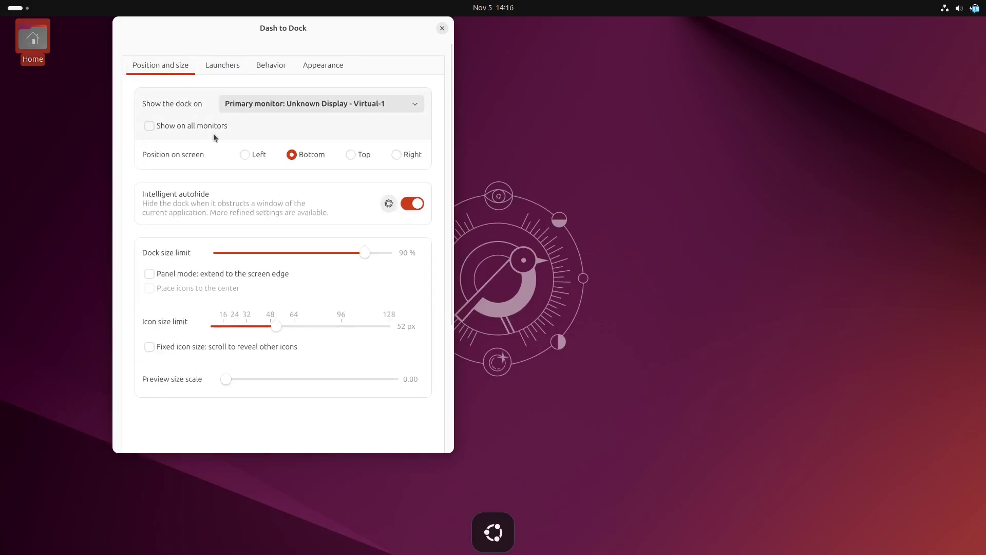
click(246, 154)
drag(207, 39, 393, 41)
click(501, 156)
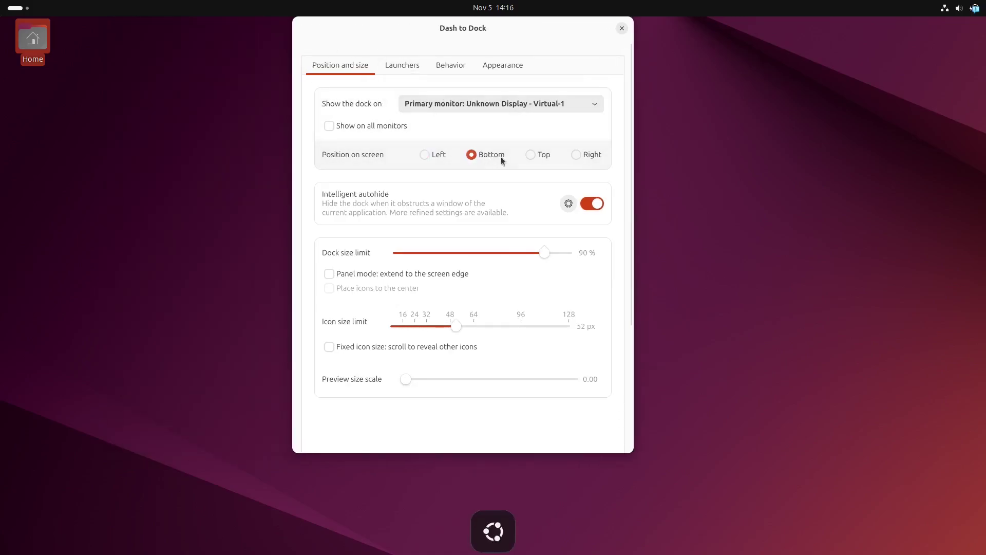
click(529, 155)
click(473, 155)
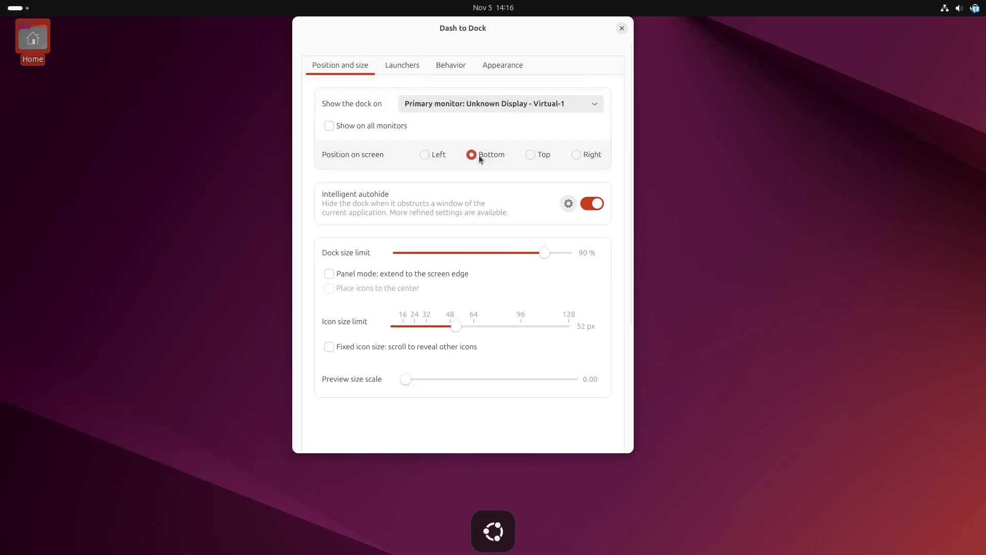
click(593, 205)
click(622, 28)
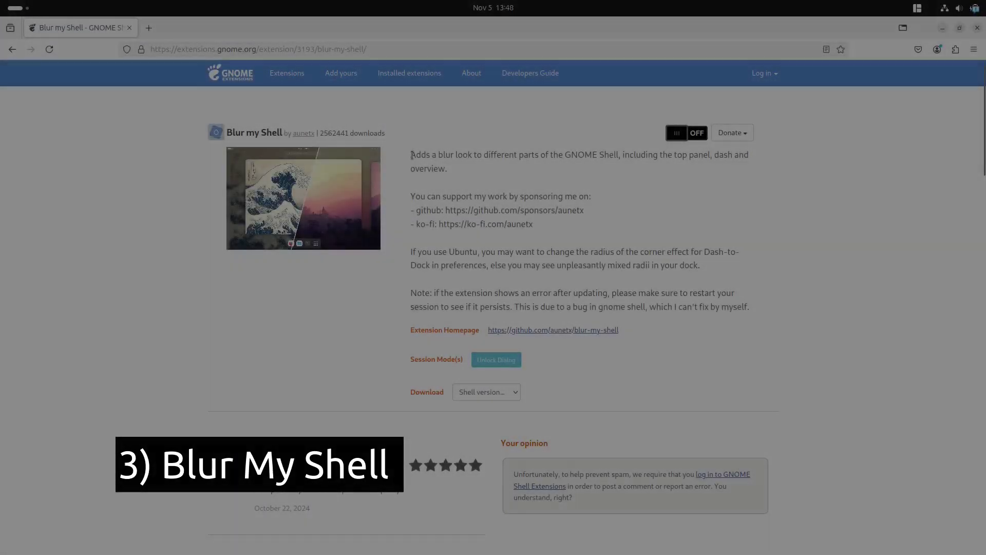
Switch Blur my Shell on from its extensions.gnome.org page and confirm Install
drag(410, 159, 667, 171)
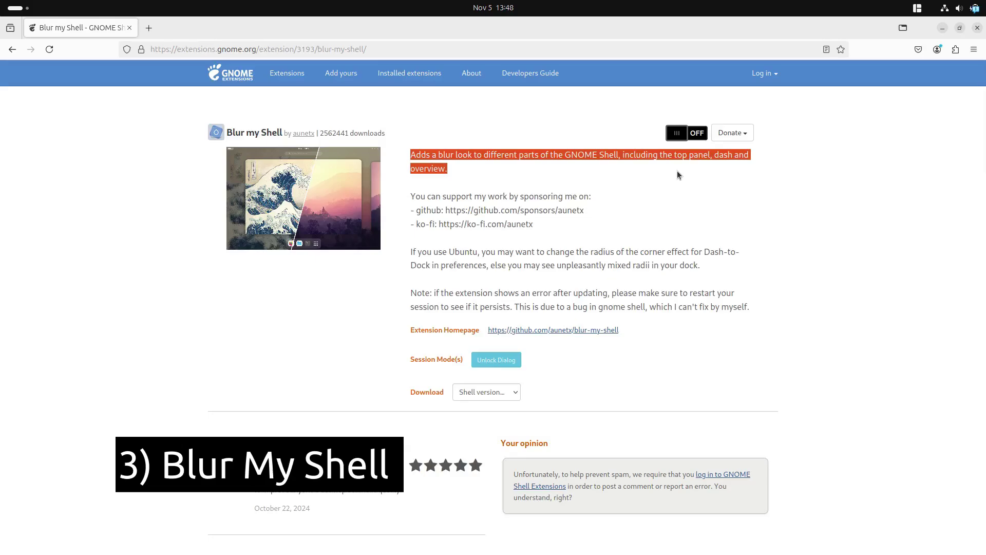
click(612, 211)
click(683, 133)
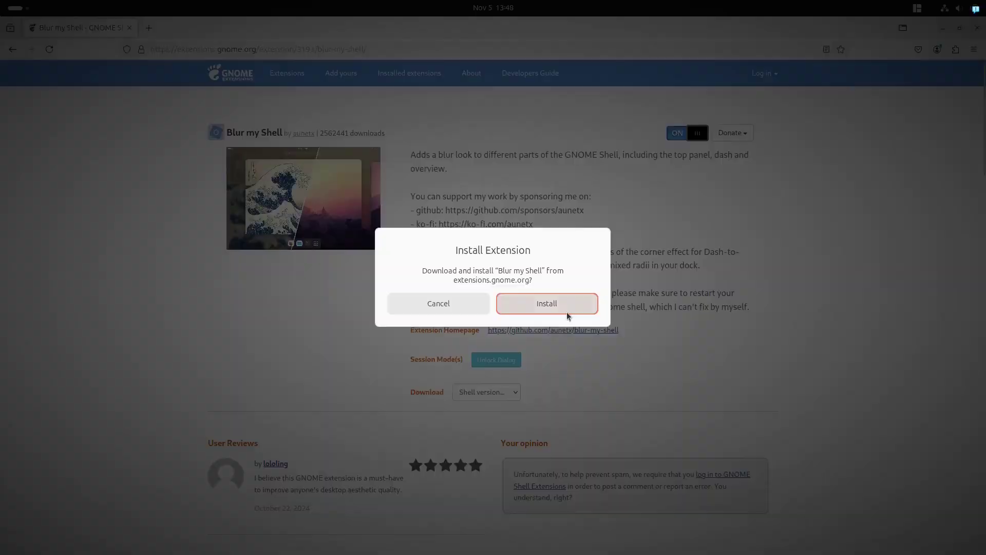
click(566, 312)
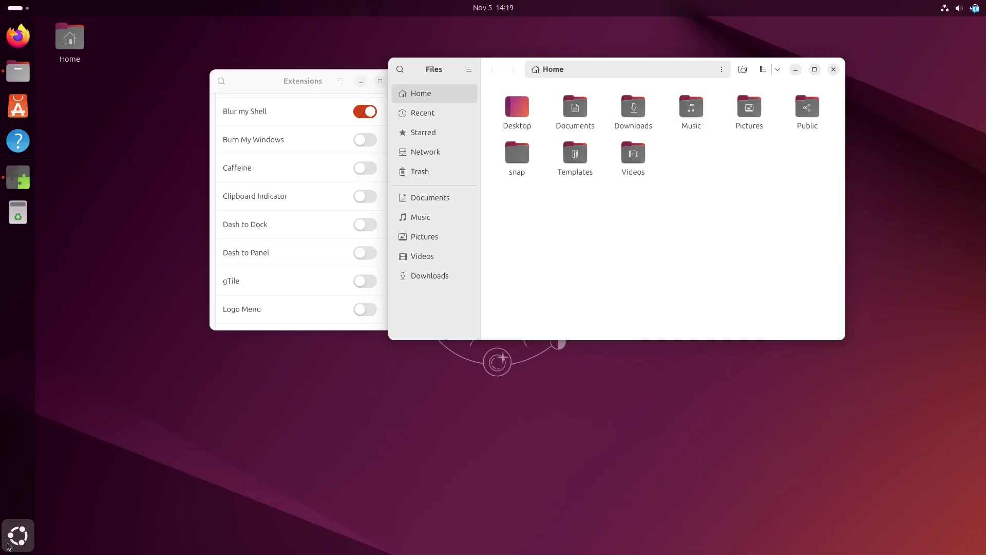
Toggle Blur my Shell off and on in Extensions, checking the blurred overview
click(17, 535)
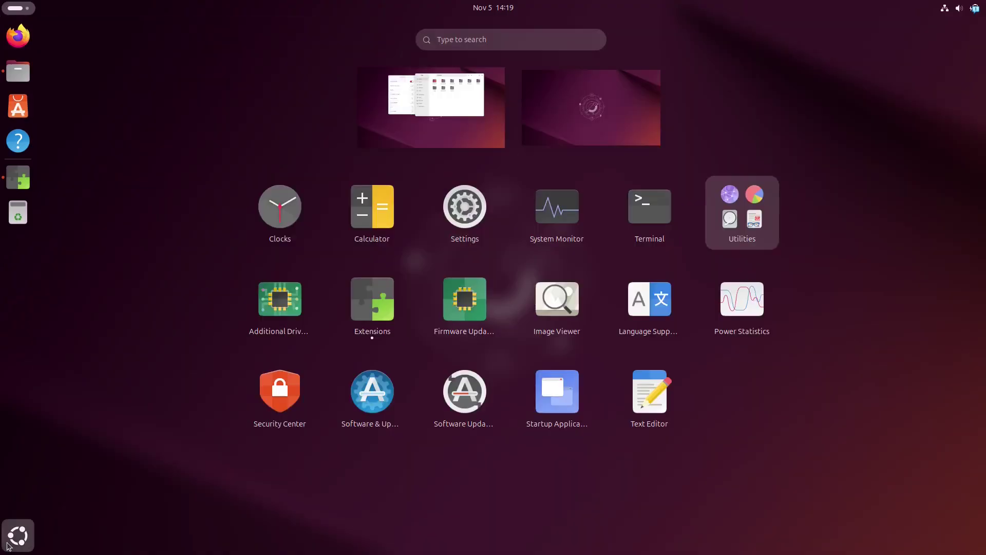
click(17, 535)
click(361, 112)
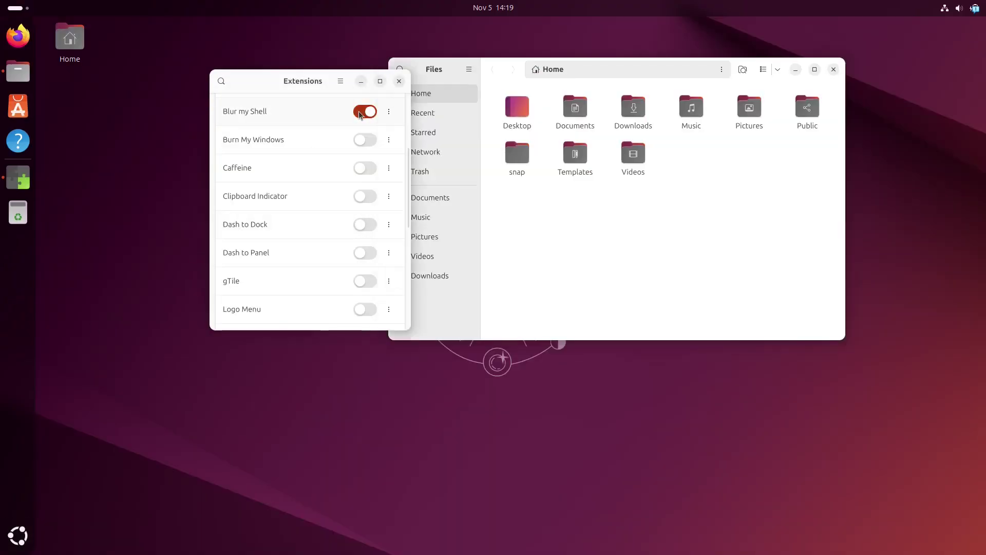
click(362, 112)
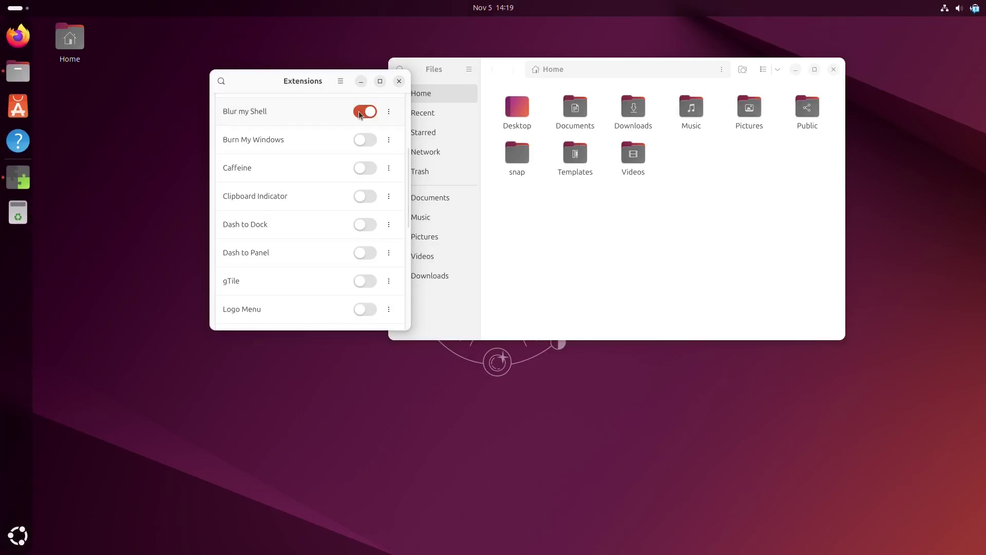
click(519, 7)
click(517, 7)
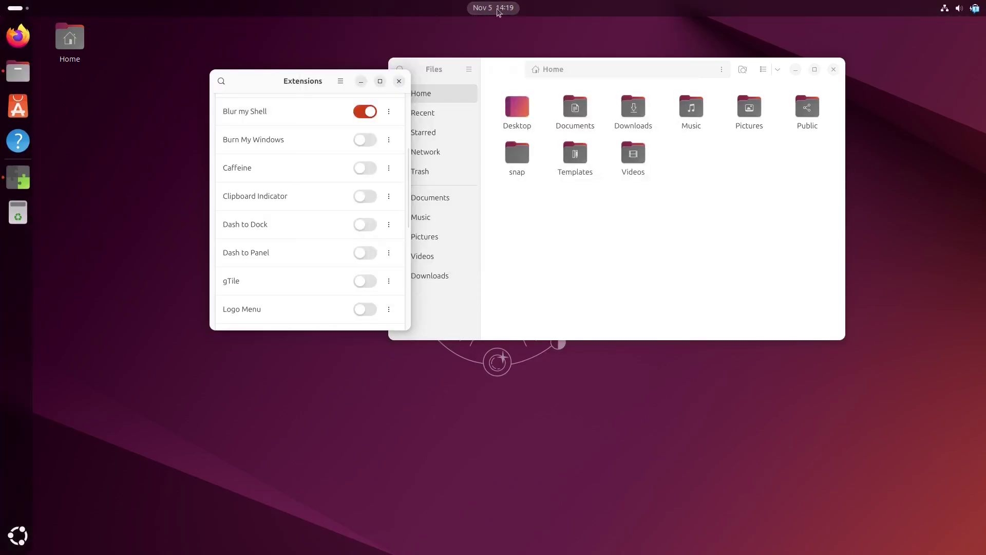
key(super)
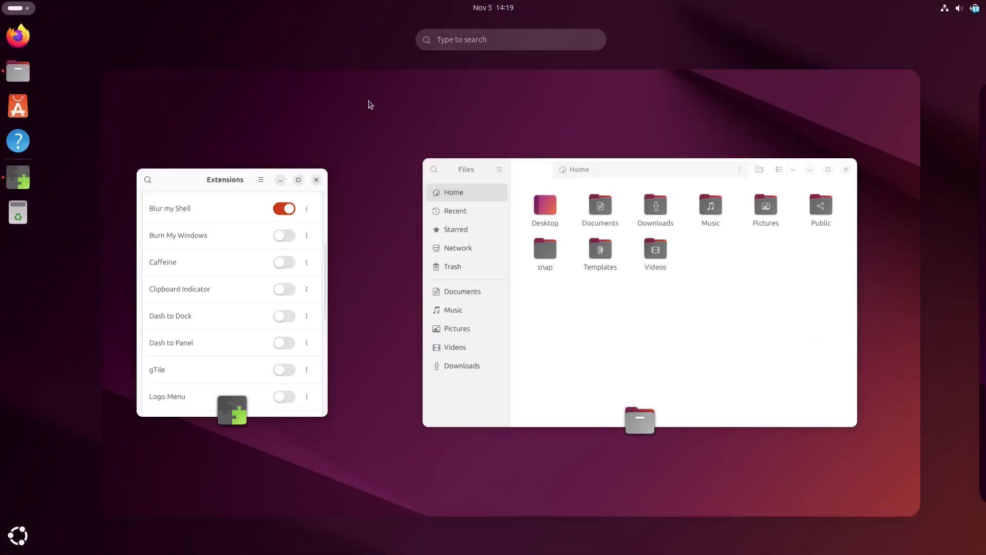
key(super)
Compare the overview with Blur my Shell off, then switch it back on
click(363, 107)
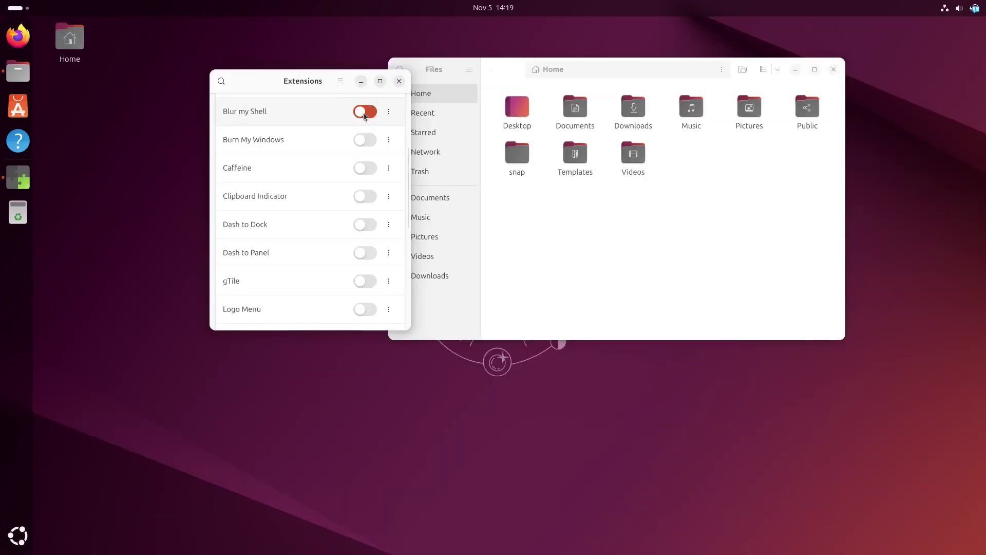
key(super)
key(super)
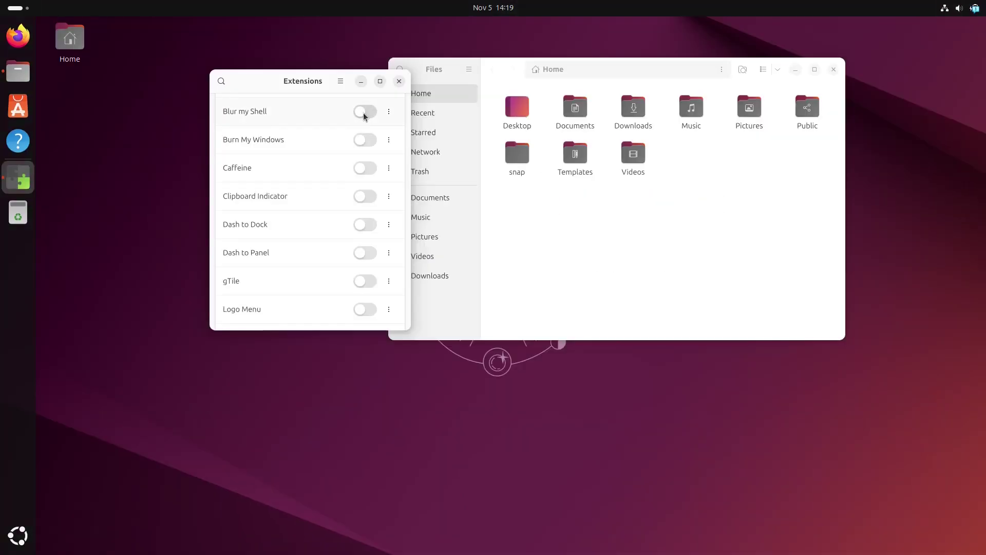
key(super)
key(super)
click(364, 110)
key(super)
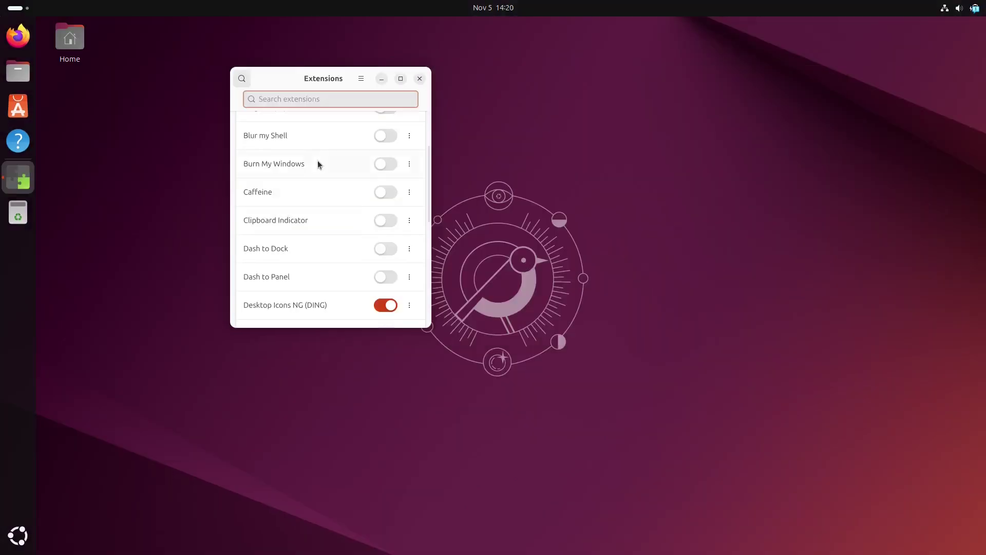
Review Blur my Shell's pipeline settings, then read the gTile description in Firefox
click(409, 136)
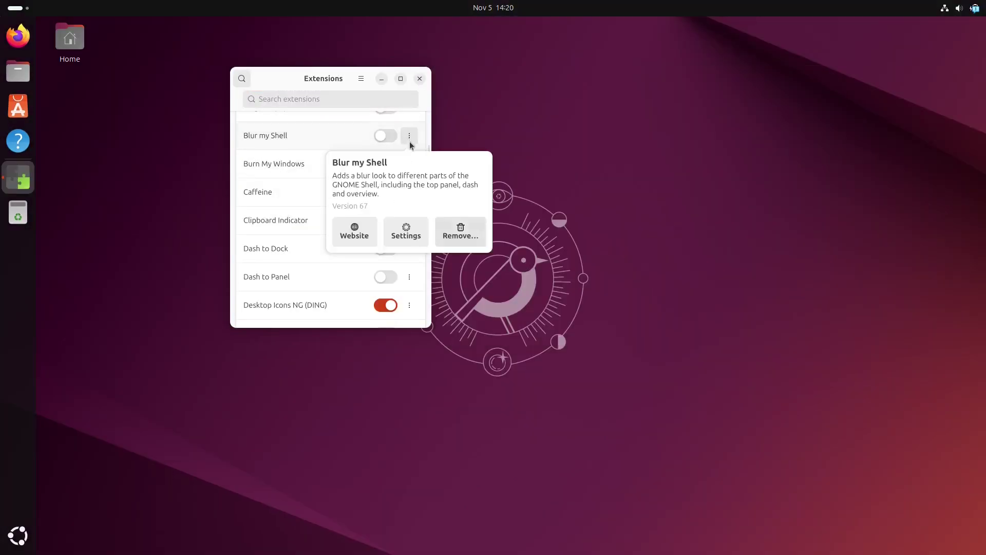
click(405, 230)
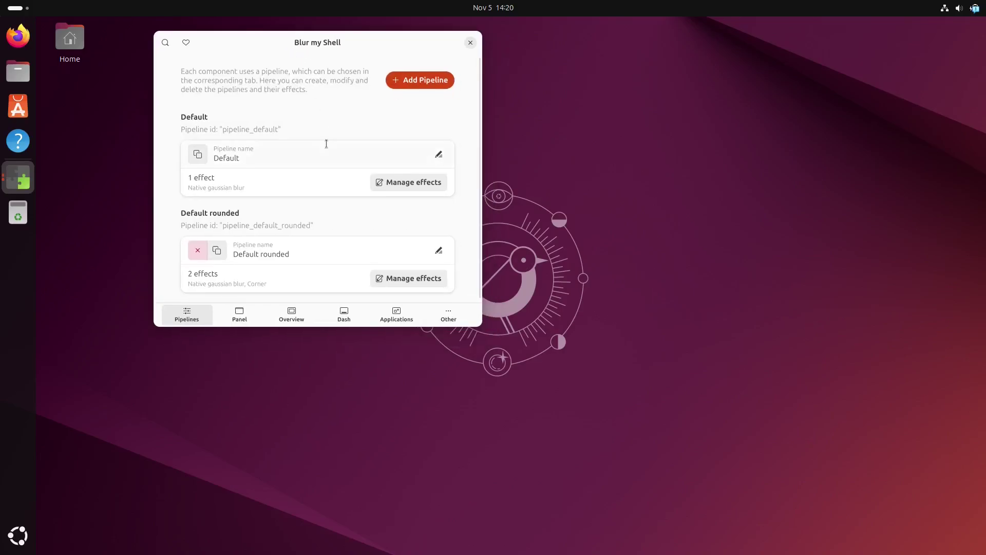
scroll(326, 144, down, 1)
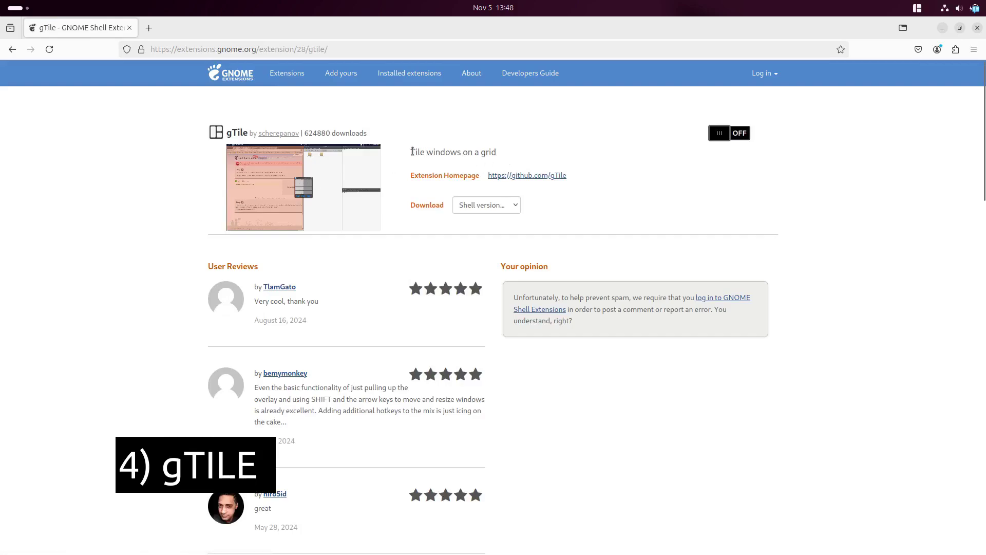
drag(567, 175, 429, 153)
click(515, 141)
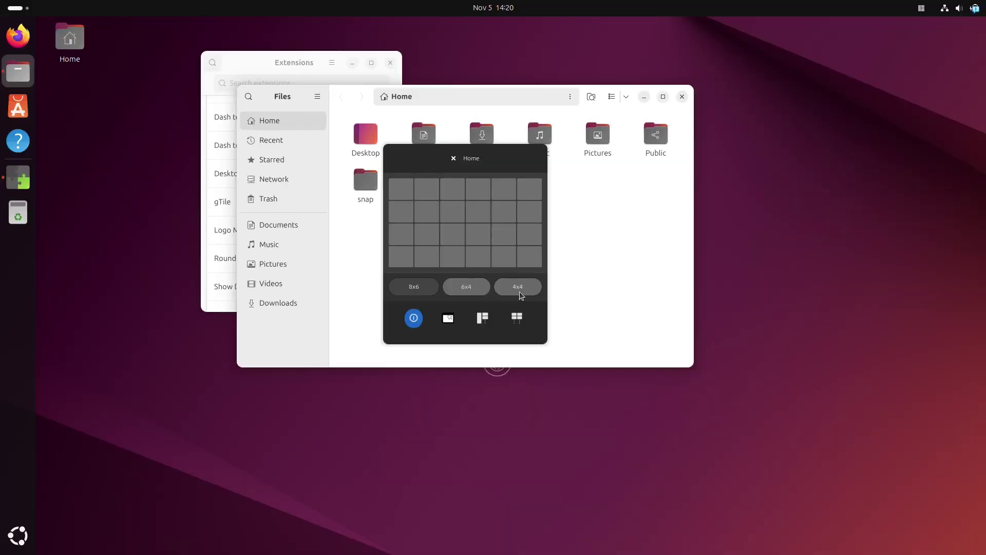
Use gTile's 4x4 grid to tile Files and Extensions side by side, swapping them
click(516, 288)
click(483, 319)
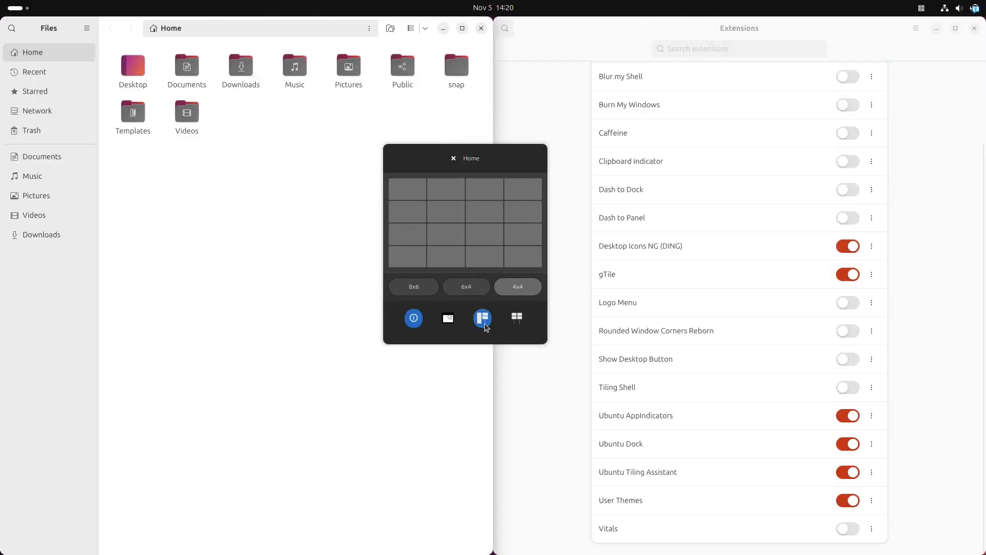
click(520, 326)
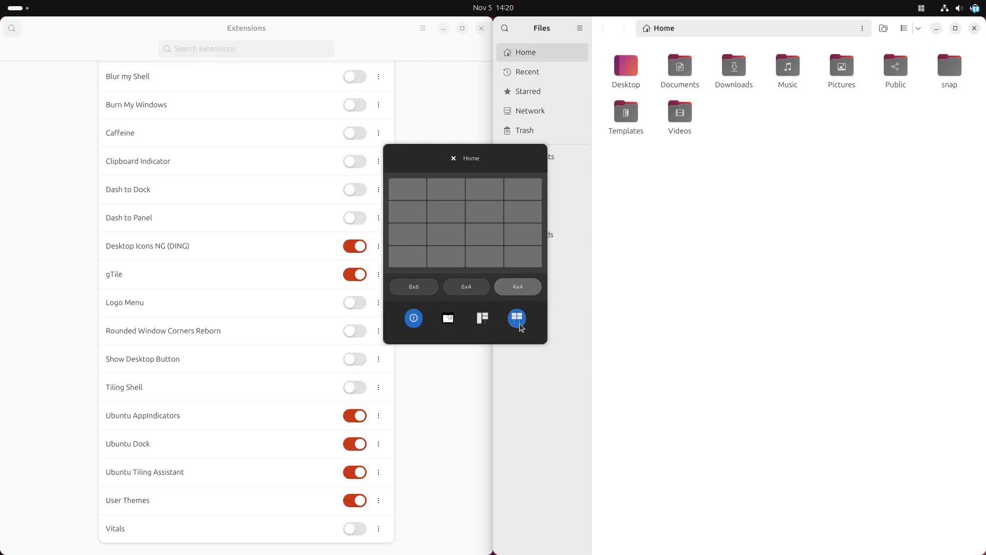
click(478, 327)
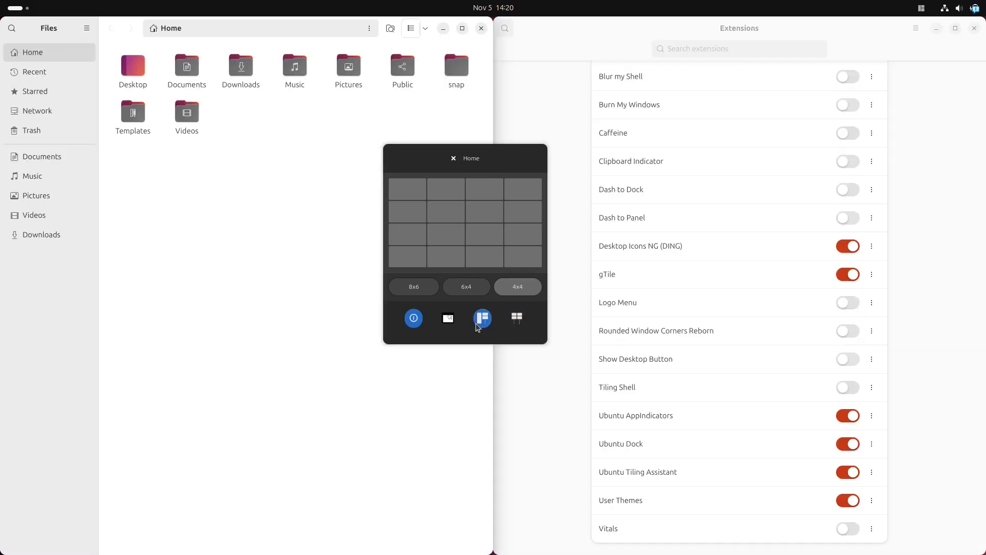
Open a terminal, tile it into the left then right half, and switch to 8x6 grid
key(ctrl+alt+t)
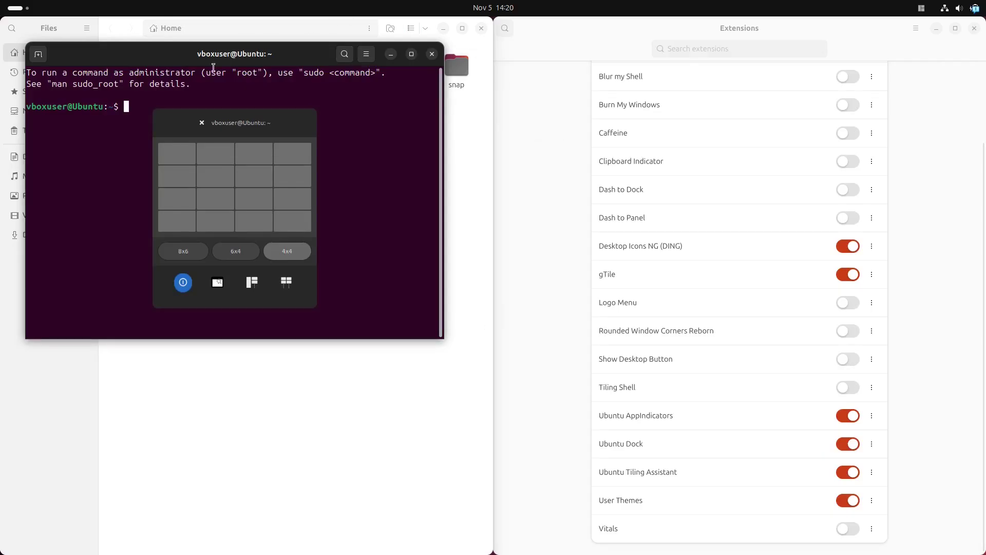
drag(215, 56, 475, 87)
click(253, 282)
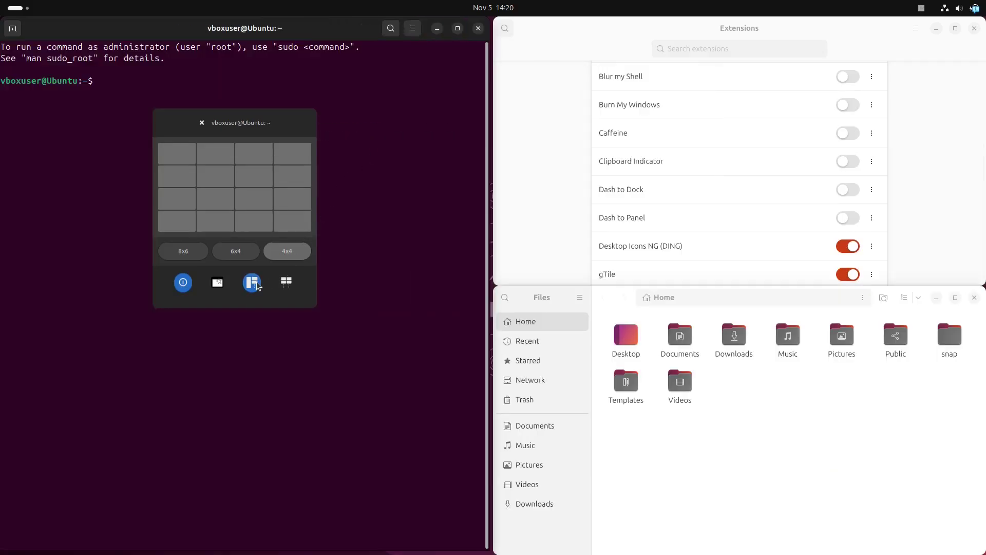
click(287, 283)
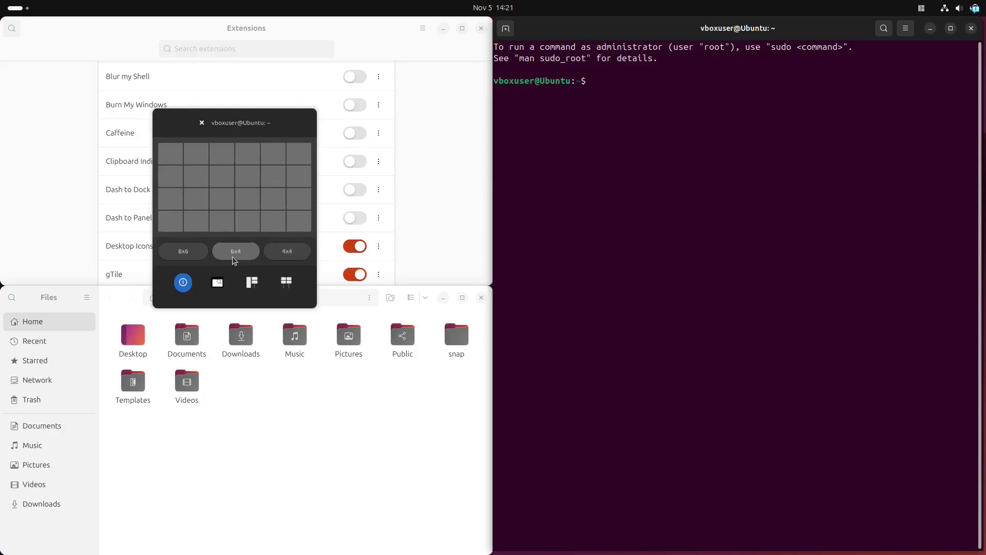
click(185, 251)
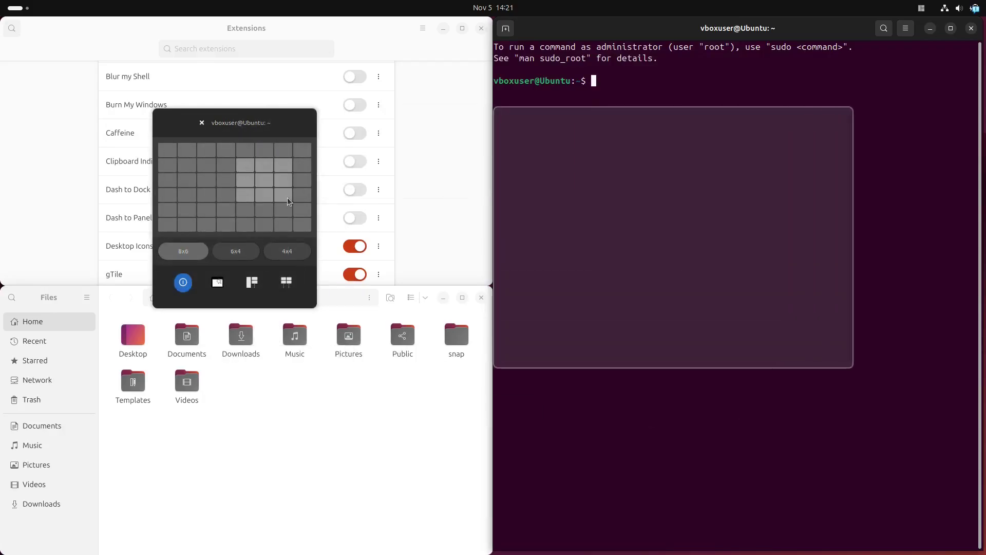
Snap the terminal into a small top-left grid cell, then open Bing Wallpaper's page
click(252, 281)
text(e)
click(754, 373)
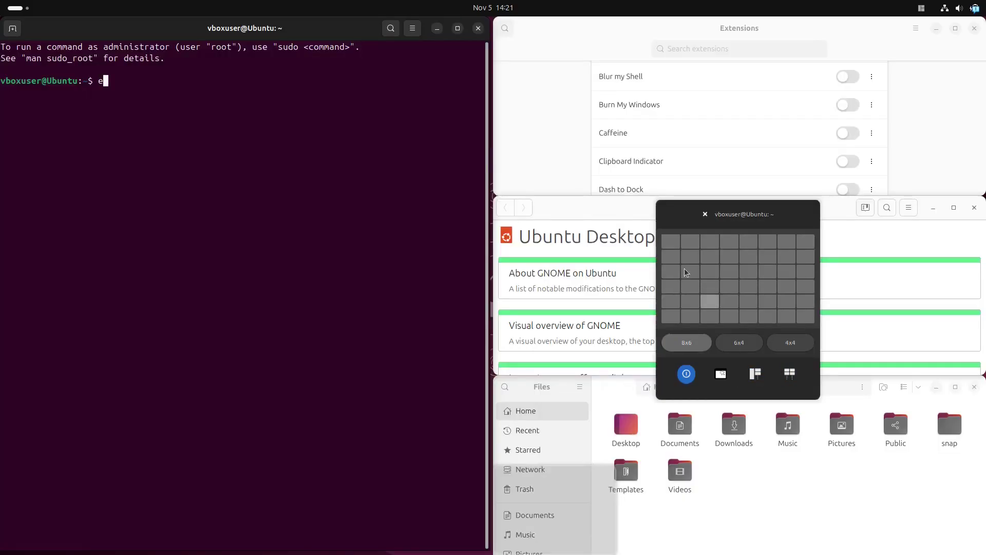
click(685, 244)
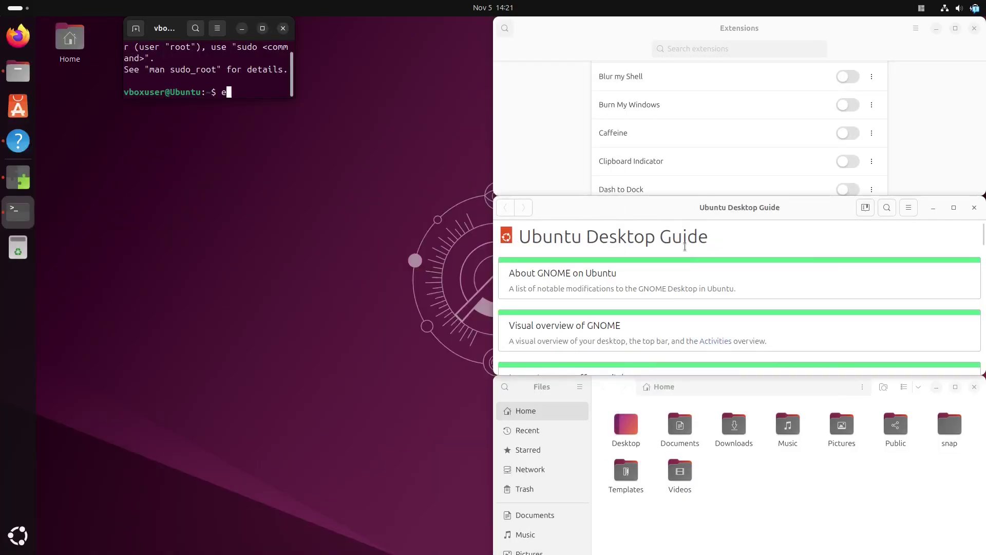
click(922, 8)
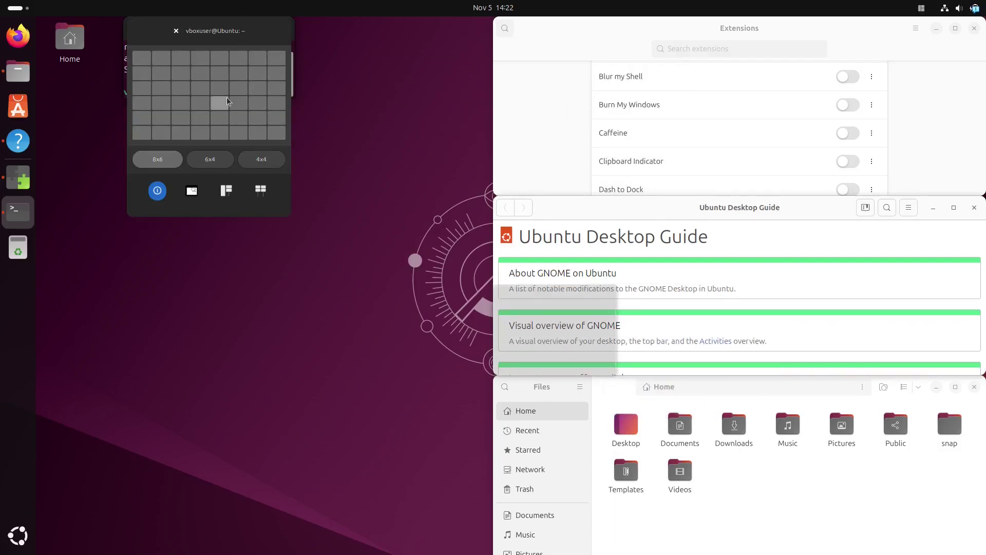
click(220, 75)
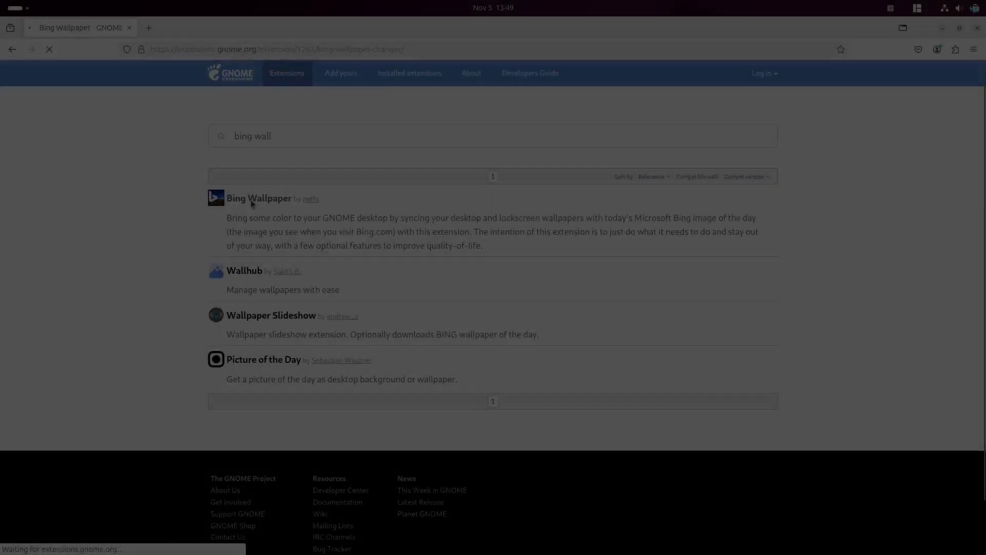
click(251, 200)
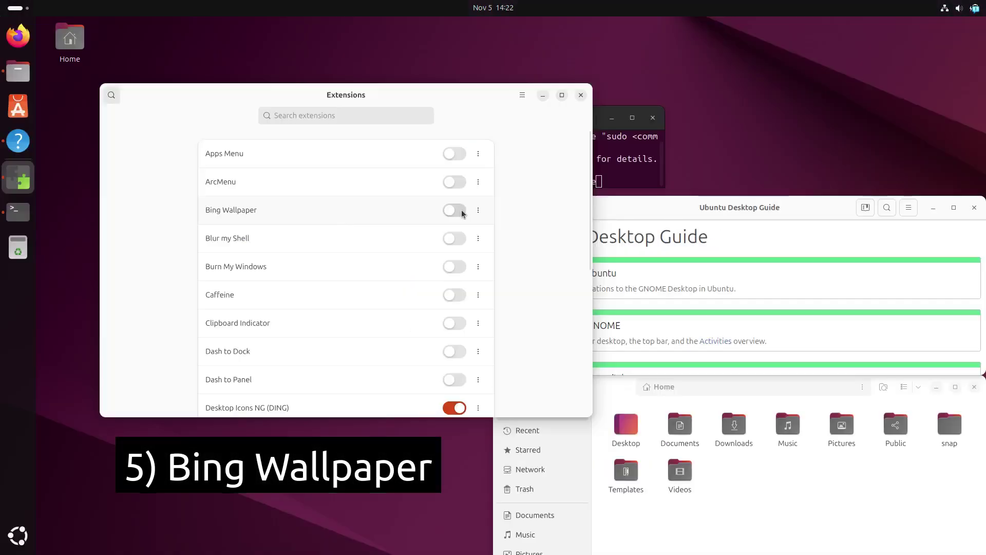
Turn on Bing Wallpaper, close the Ubuntu Desktop Guide and centre the Files window
click(454, 210)
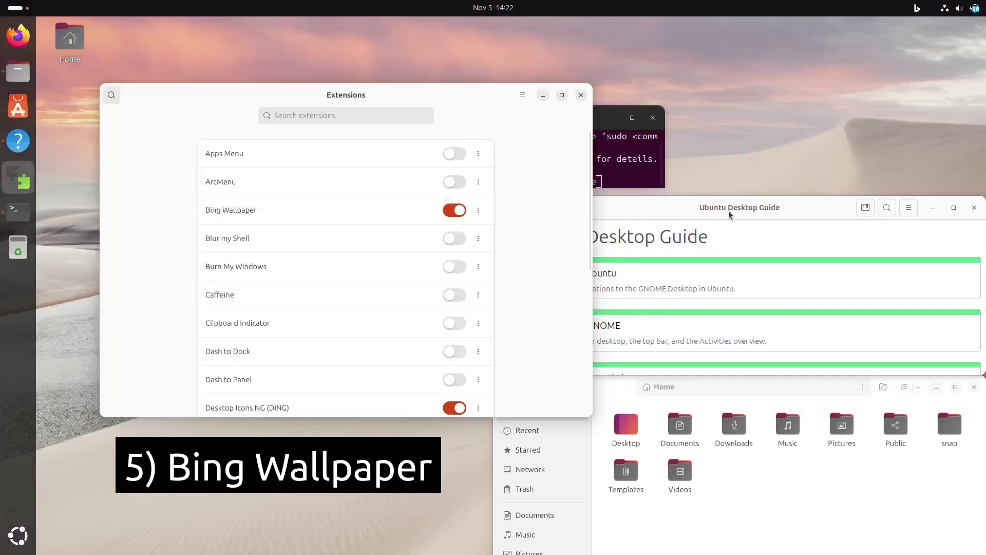
drag(731, 213, 544, 190)
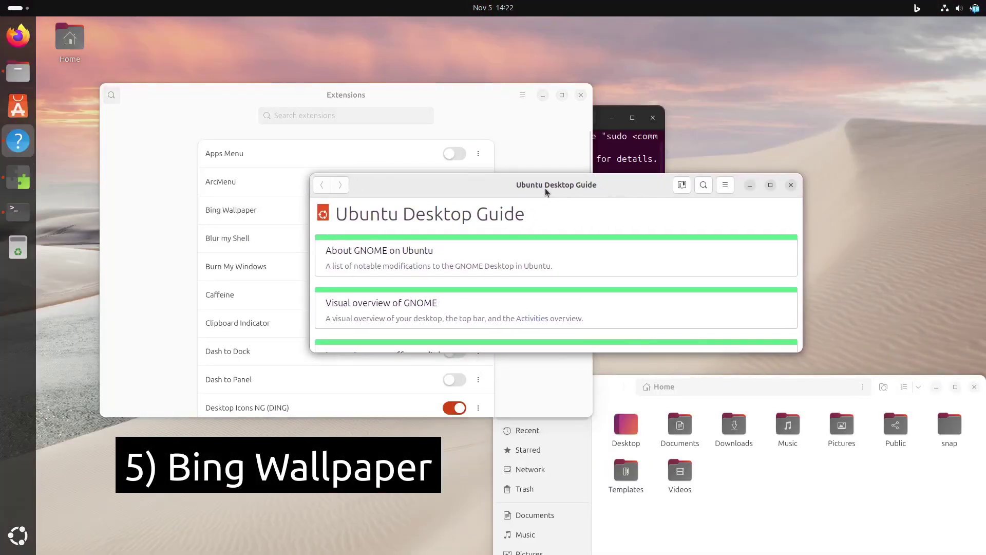
click(792, 183)
drag(917, 398, 645, 179)
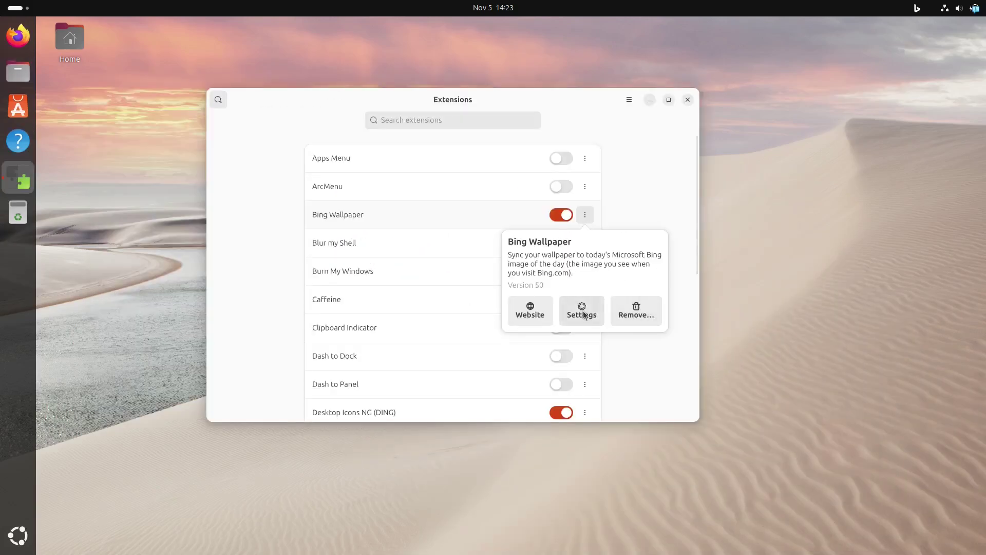
In Bing Wallpaper settings, enable shuffling and turn off dynamic lock screen blur
click(584, 310)
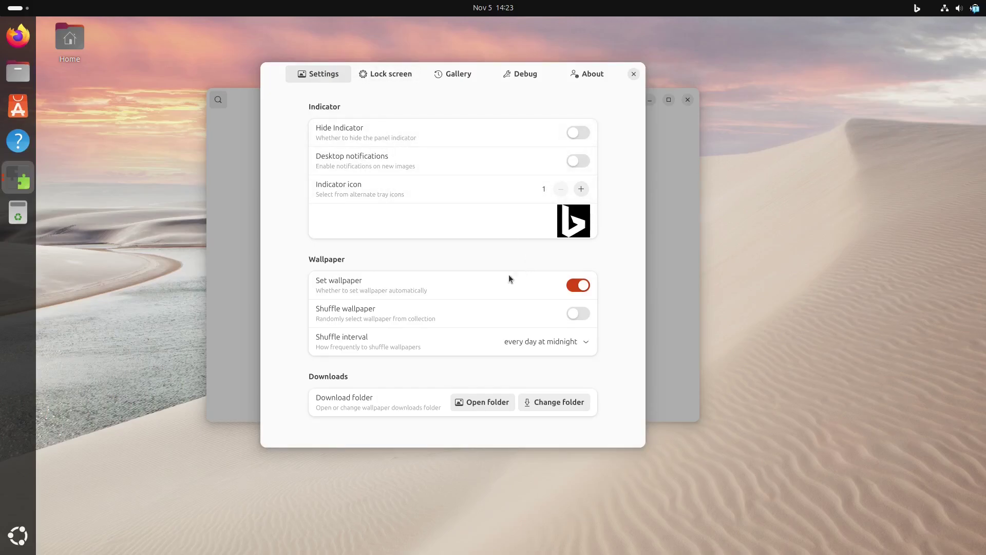
click(579, 315)
key(ctrl+Page_Down)
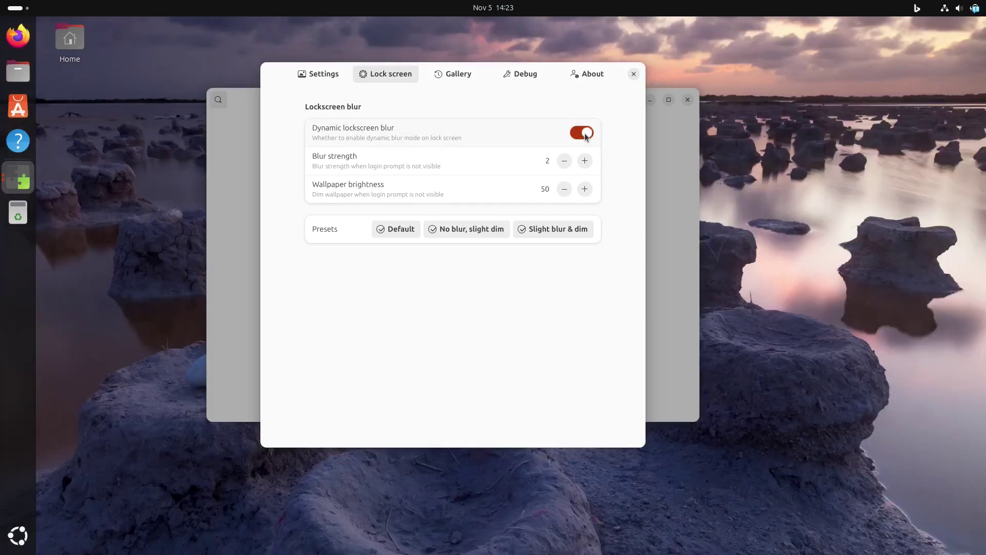
click(584, 134)
click(458, 74)
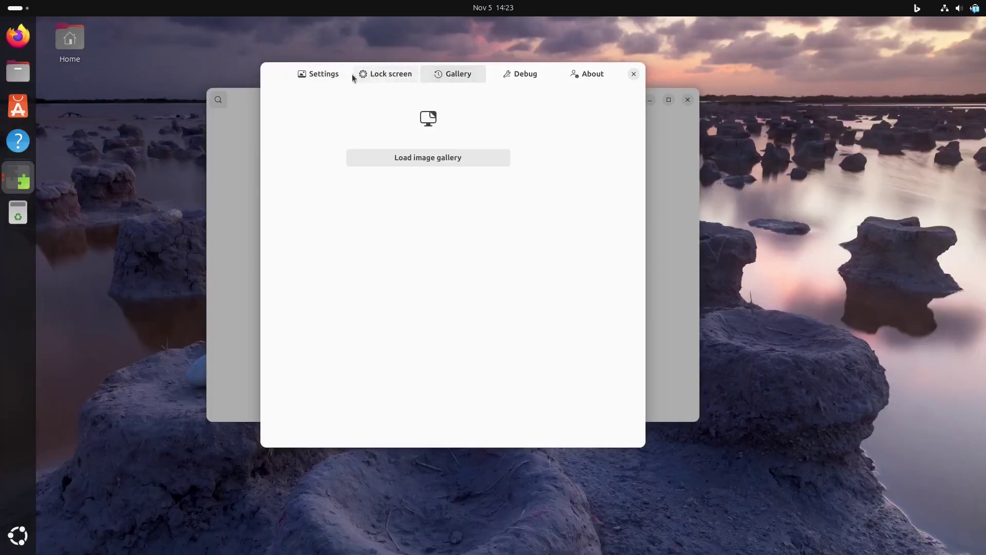
click(325, 74)
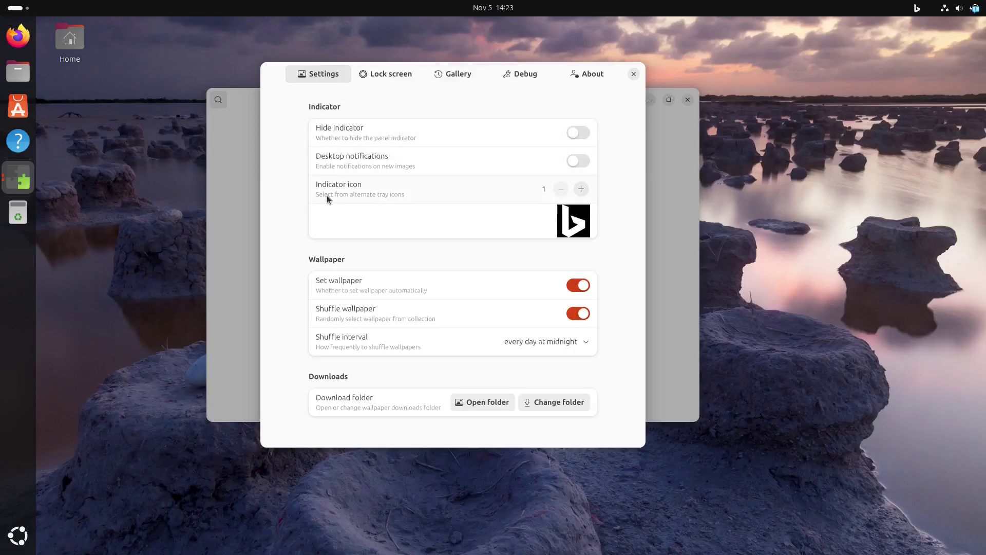
Test the notification and panel indicator toggles, leaving both unchanged, and open the indicator menu
click(580, 162)
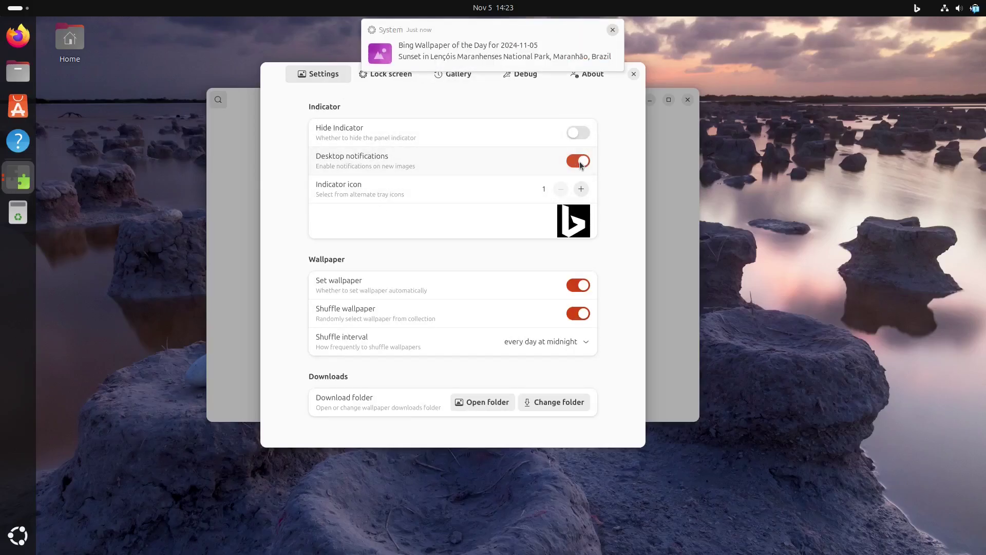
click(580, 162)
click(578, 133)
click(577, 134)
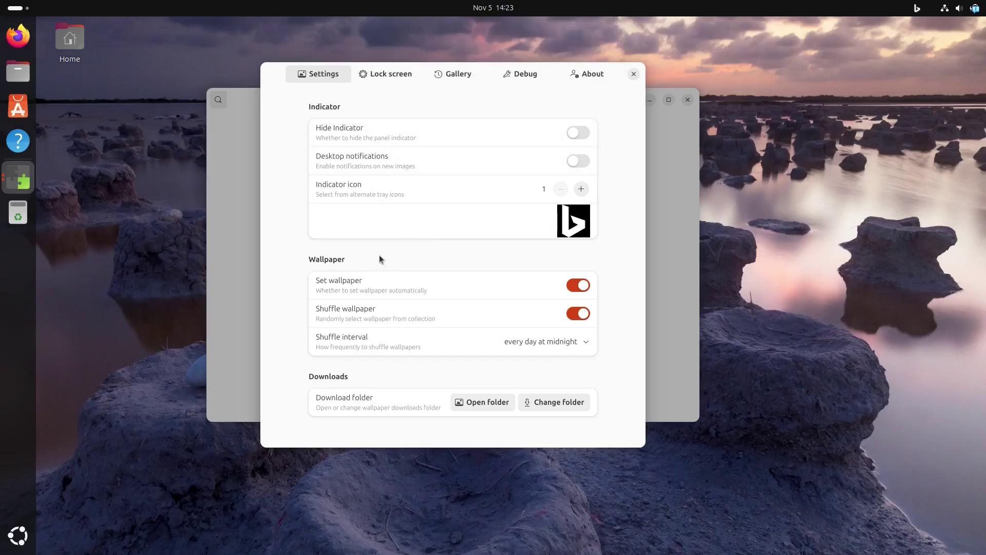
click(922, 9)
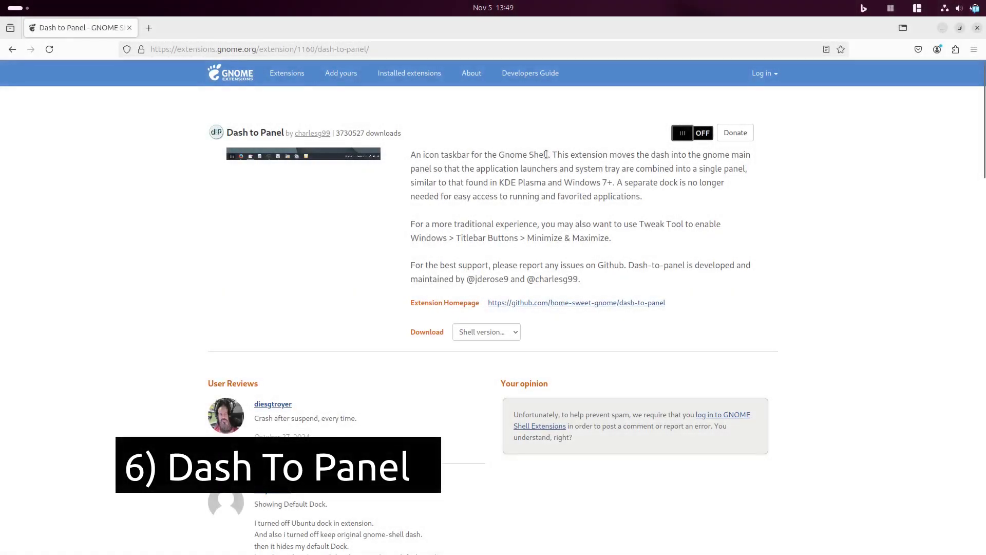
drag(562, 154, 599, 168)
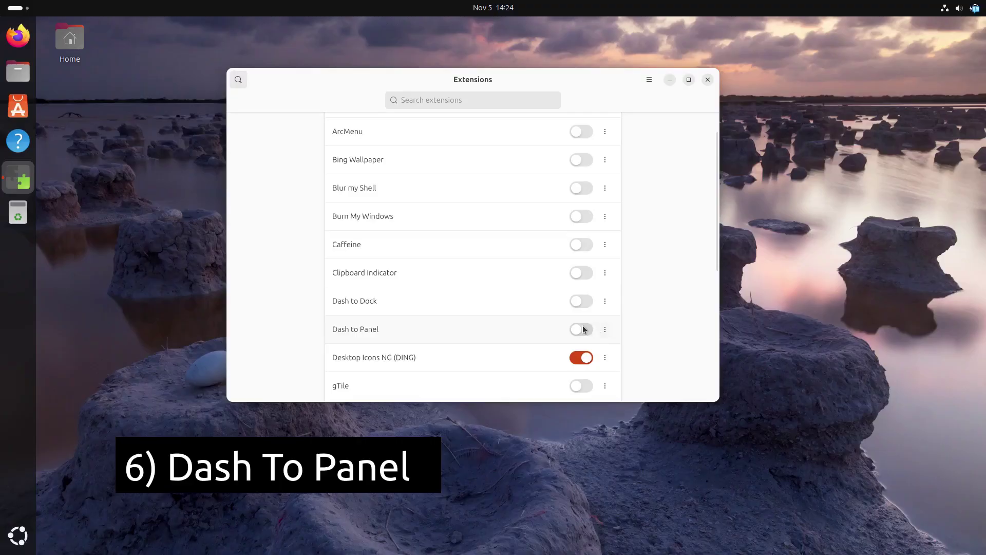
Enable Dash to Panel, minimize Extensions, and launch Files, App Center and the Ubuntu Desktop Guide from the taskbar
click(583, 329)
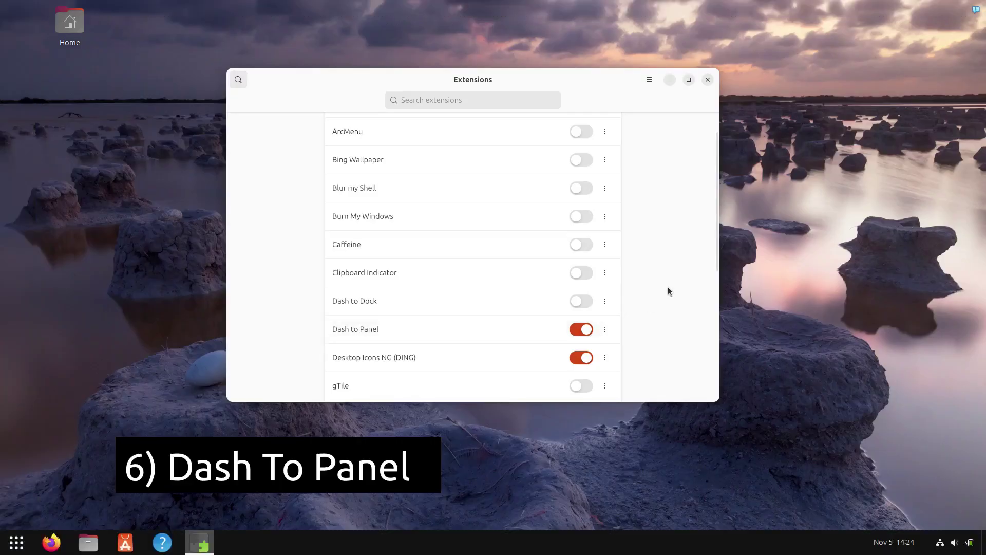
click(670, 80)
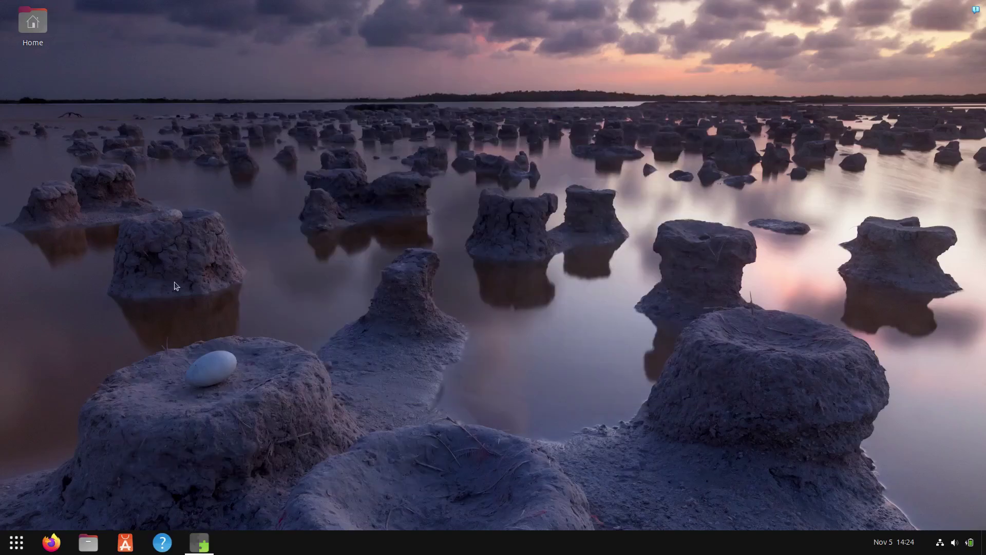
click(88, 543)
click(125, 542)
mouse_move(94, 549)
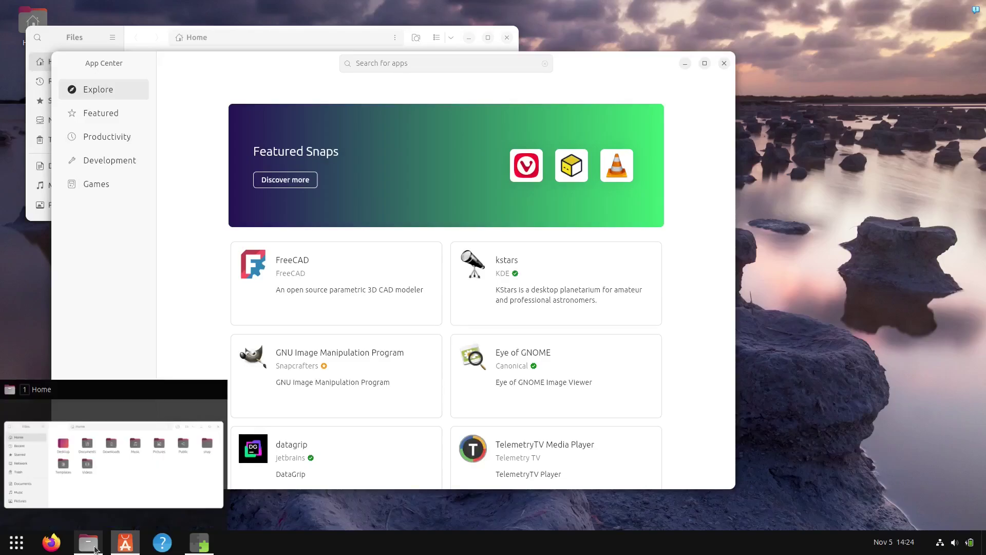
click(159, 546)
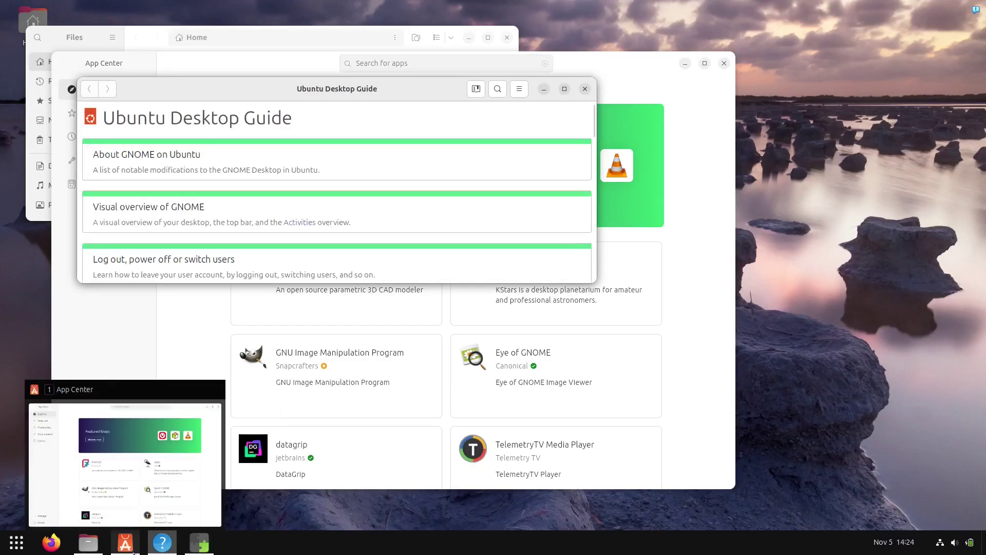
In Dash to Panel settings, move the panel to Top, Left, Right, then back to Bottom
right_click(263, 552)
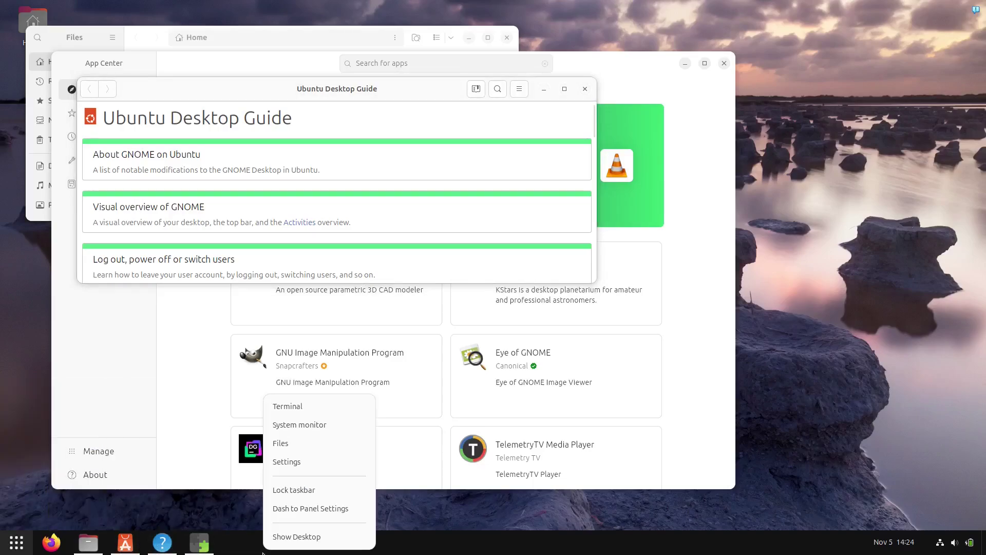
click(332, 508)
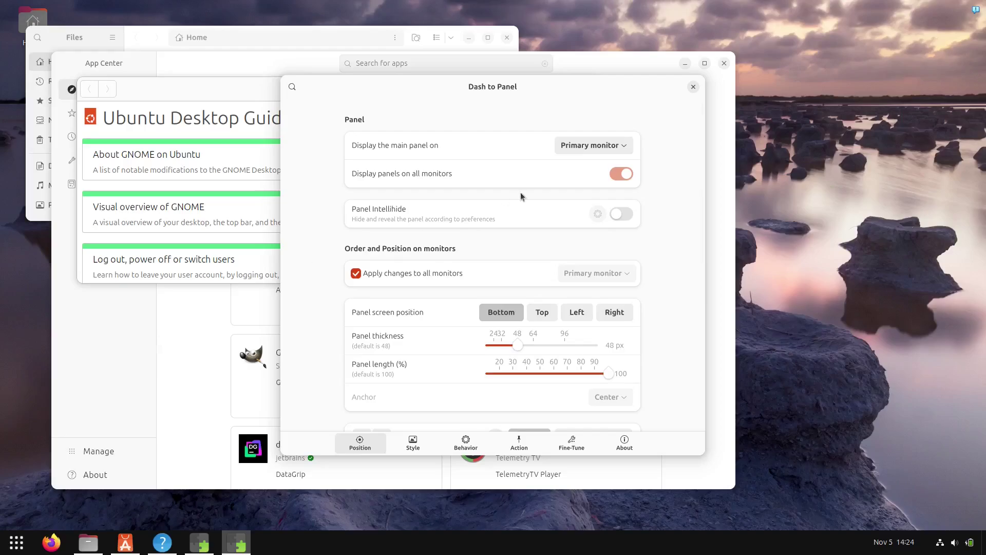
click(476, 284)
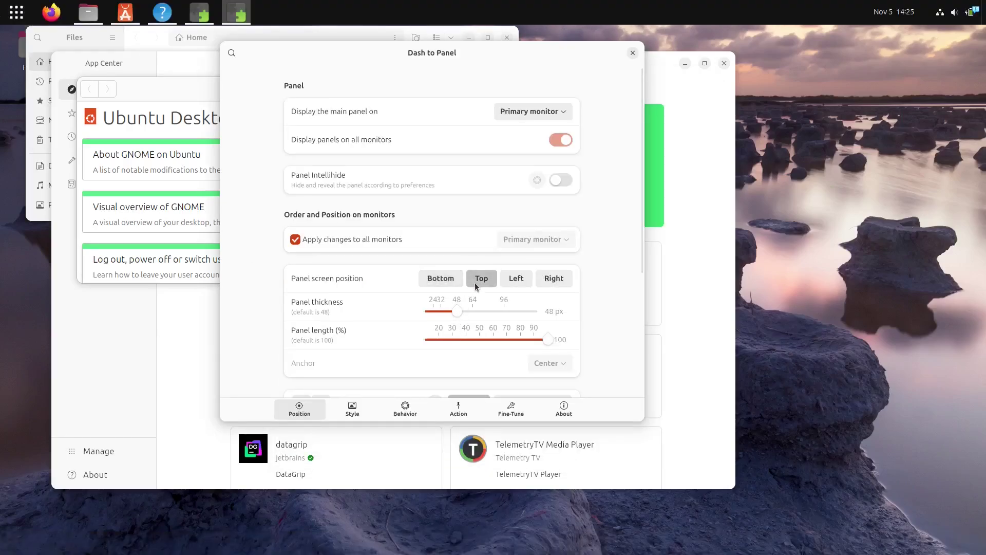
click(515, 283)
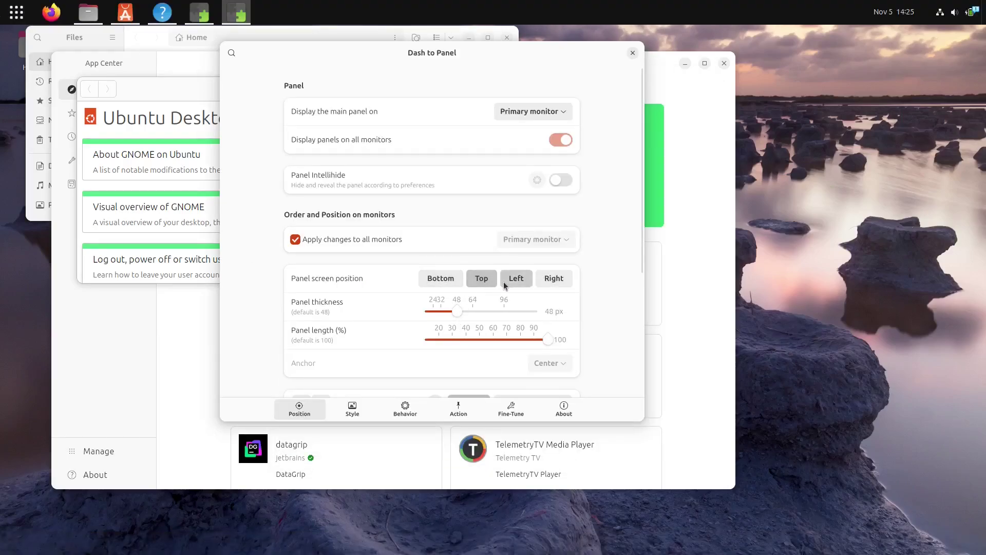
click(557, 283)
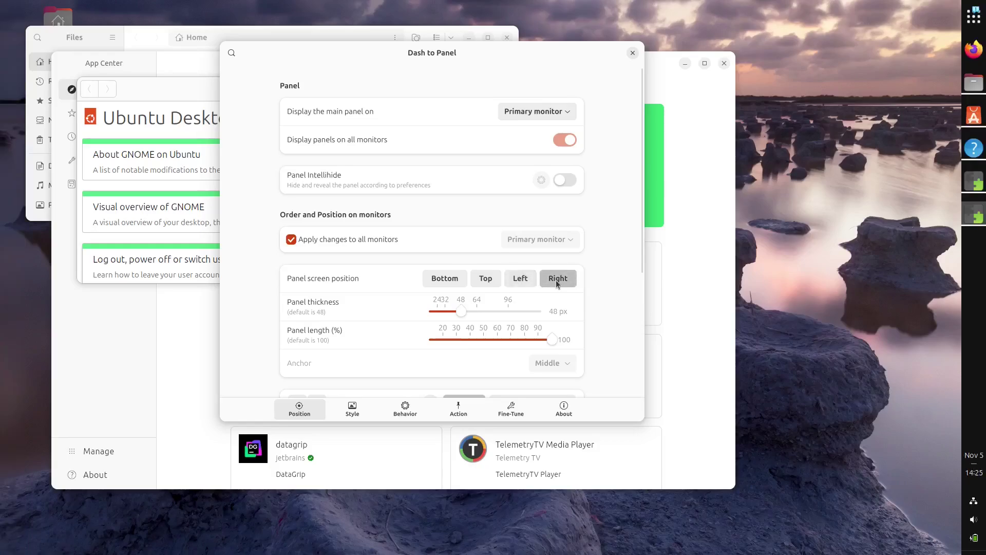
click(460, 283)
Review the panel anchor choices and leave the anchor unchanged
scroll(513, 342, down, 10)
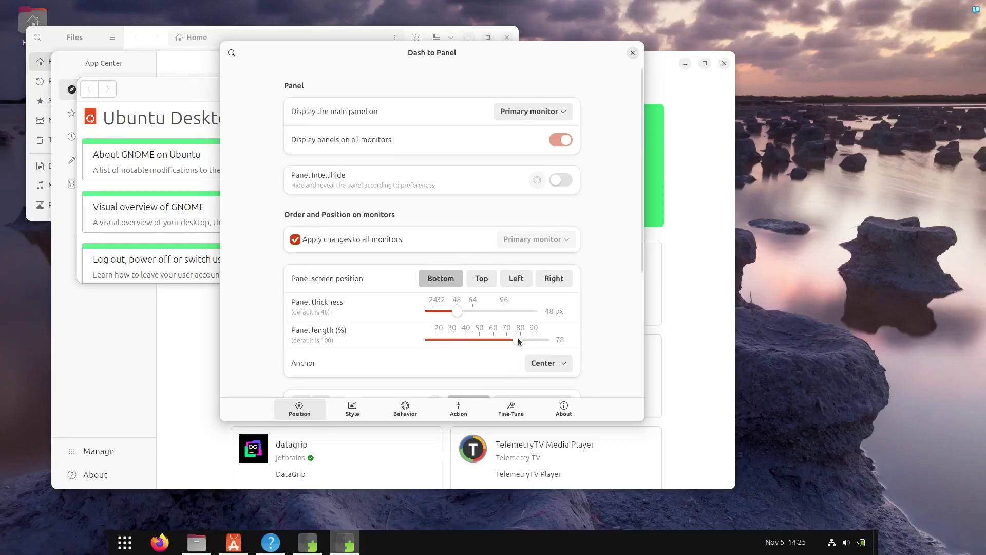
scroll(512, 342, up, 9)
click(548, 363)
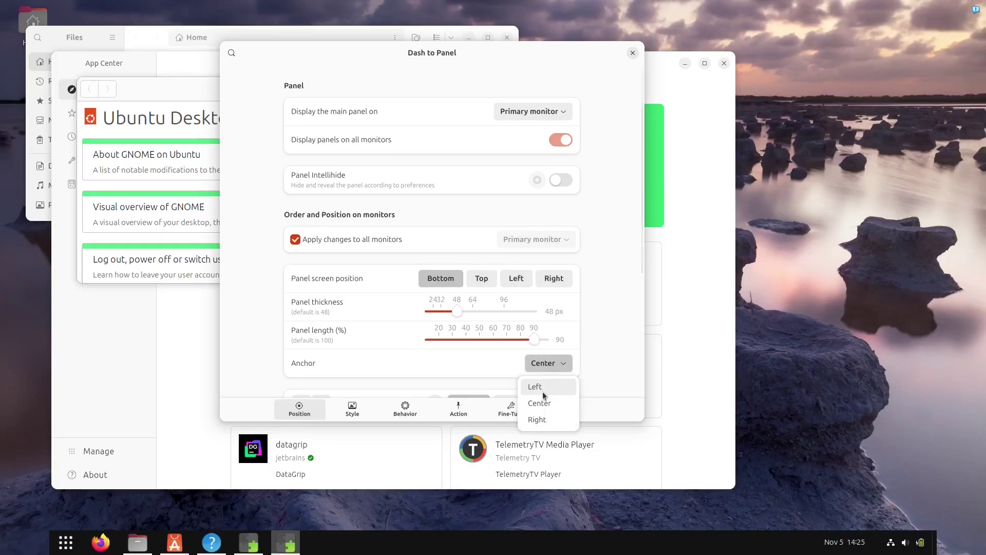
click(566, 401)
scroll(567, 341, up, 1)
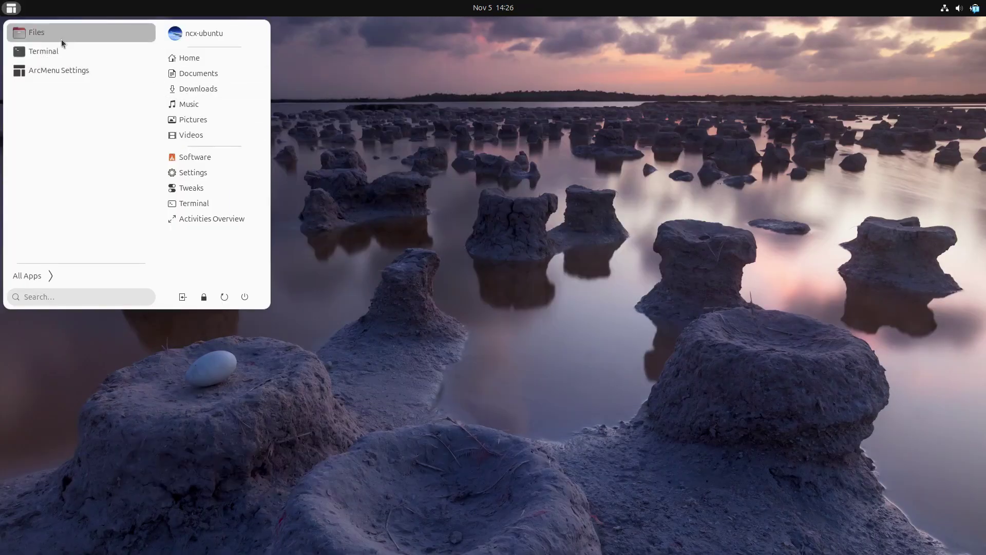
Open the empty Videos folder from ArcMenu, close it, and reopen ArcMenu with Super
click(211, 135)
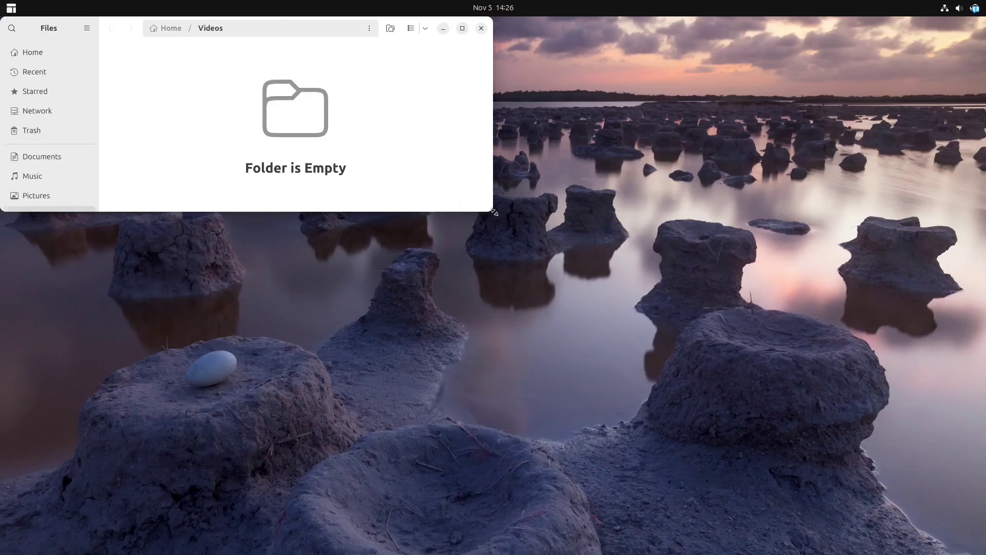
click(679, 28)
key(super)
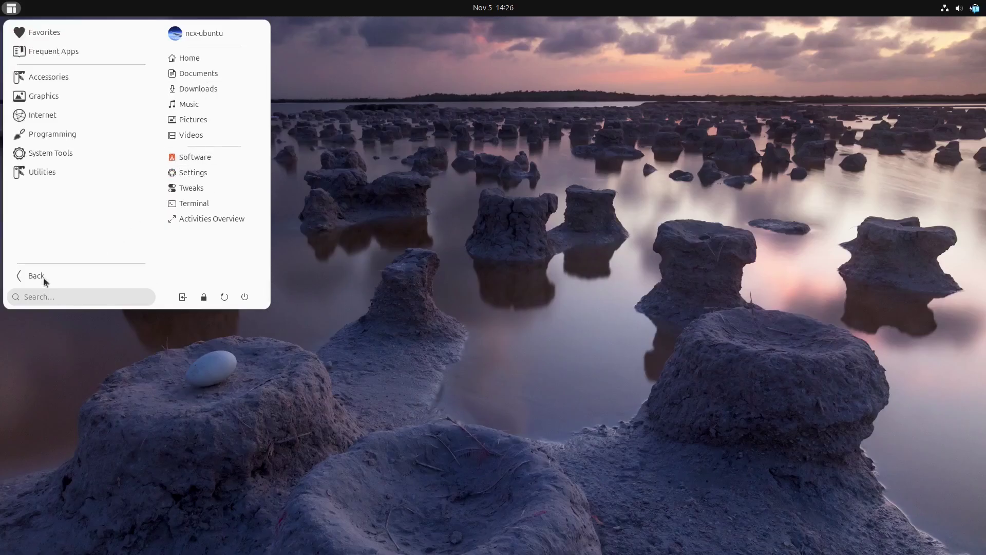
Browse the Graphics category, then move the ArcMenu button to the panel's centre, left, and finally right
click(77, 96)
click(31, 275)
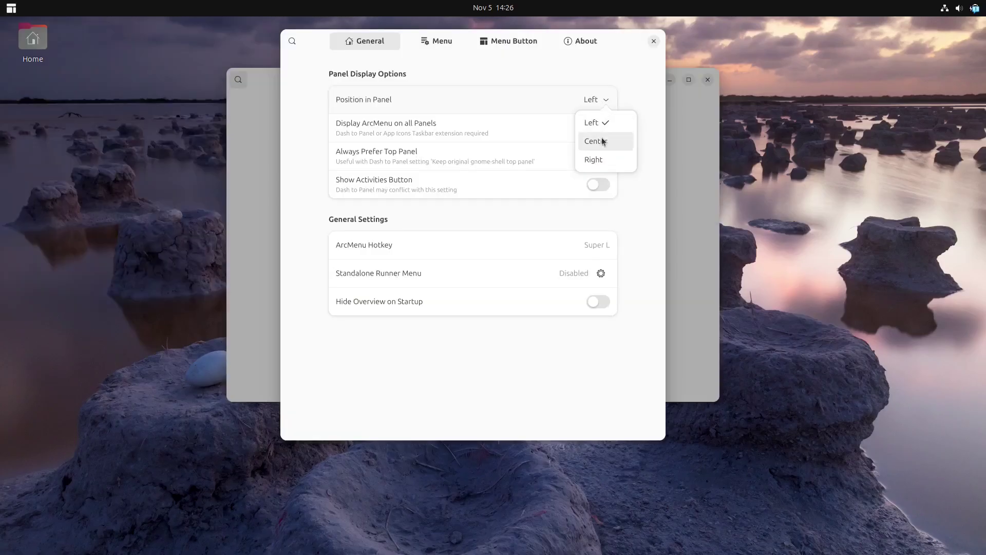
click(602, 138)
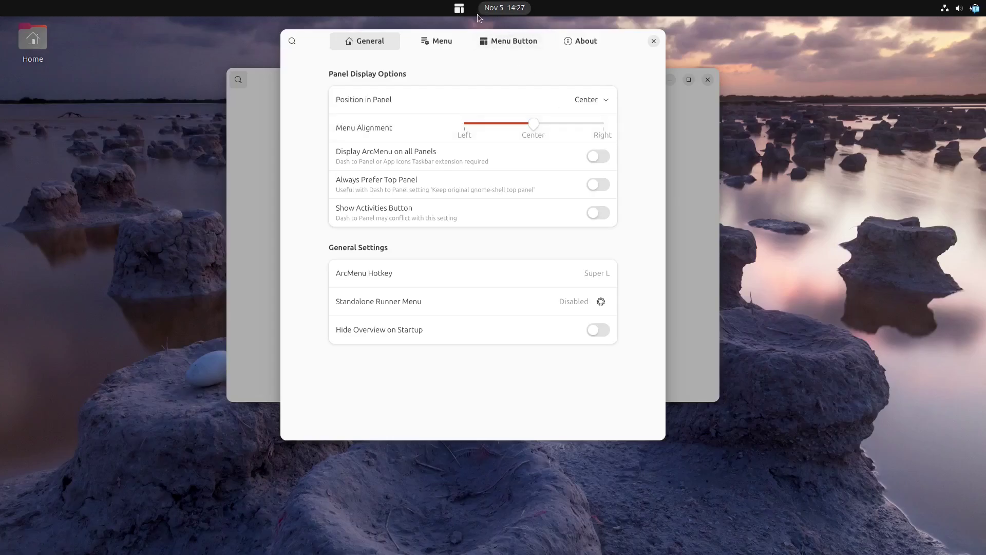
click(460, 9)
click(577, 104)
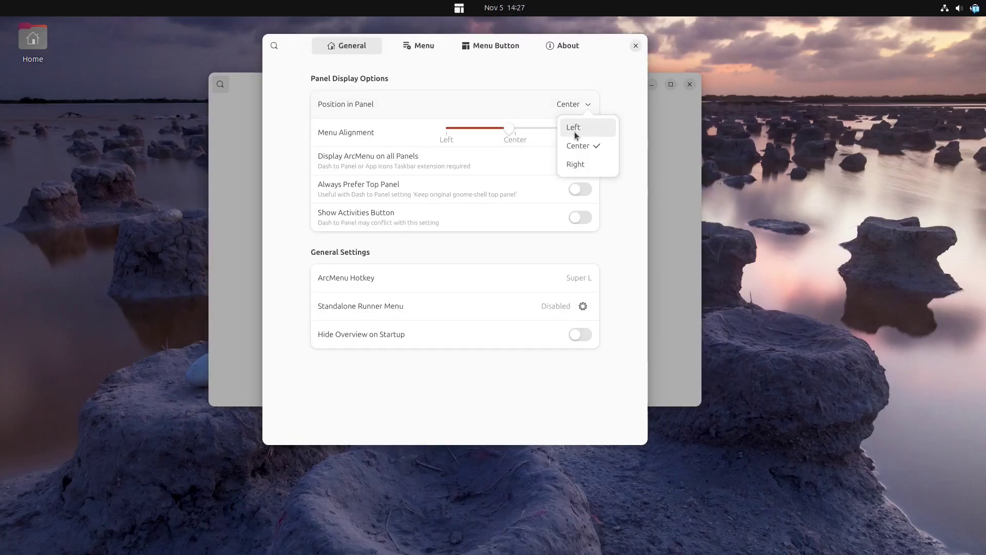
click(575, 126)
click(575, 105)
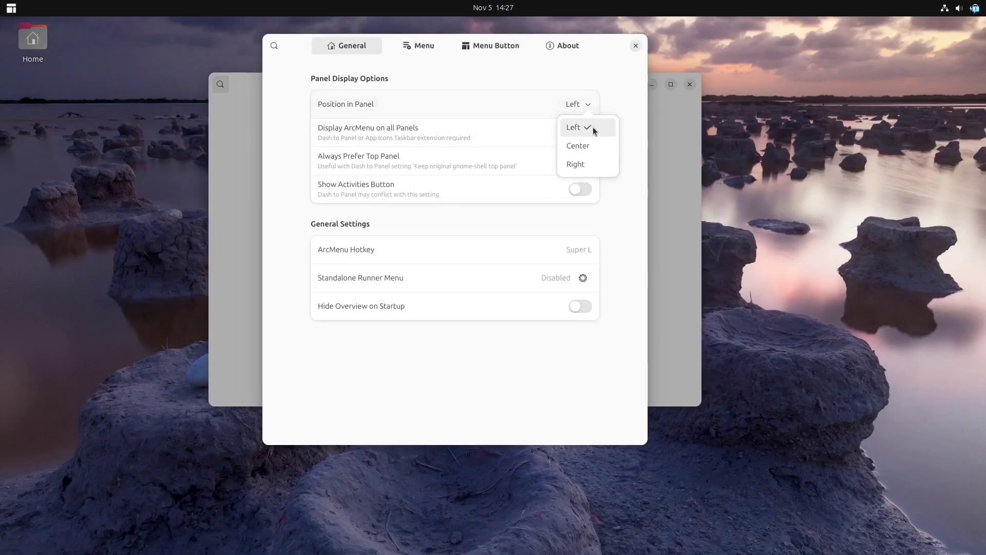
click(588, 159)
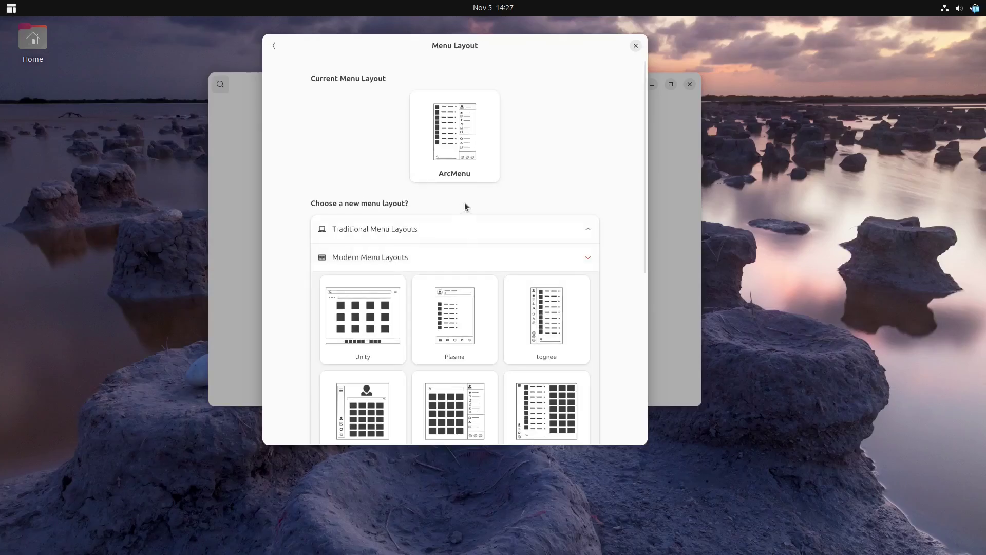
Preview the Redmond, Chromebook and Touch > Elementary ArcMenu layouts, then install Caffeine from extensions.gnome.org
scroll(465, 206, down, 3)
click(449, 329)
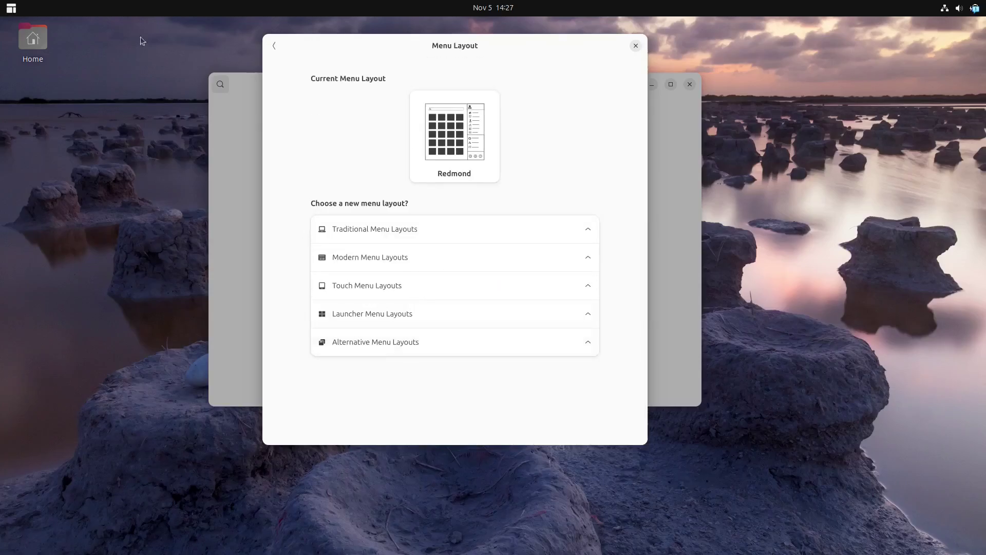
click(11, 9)
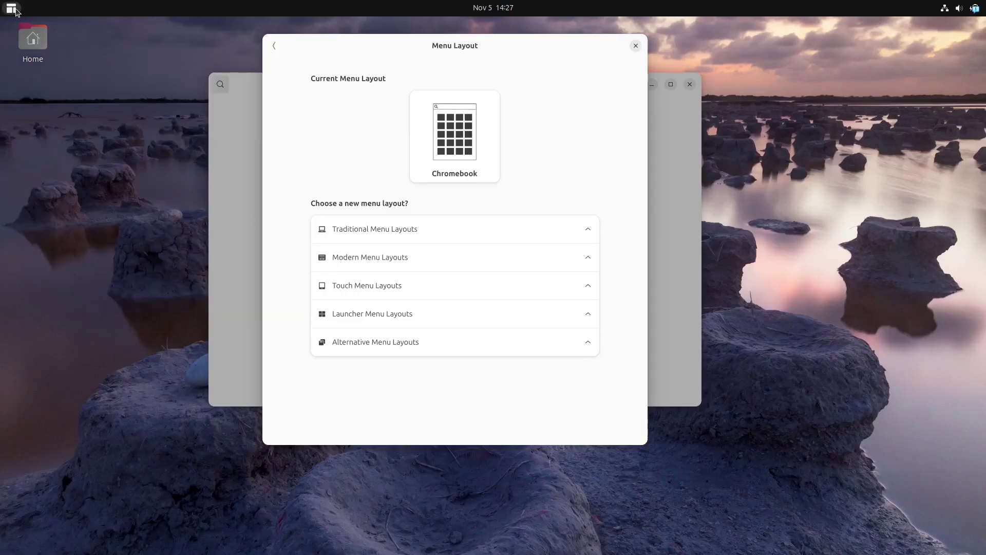
click(10, 8)
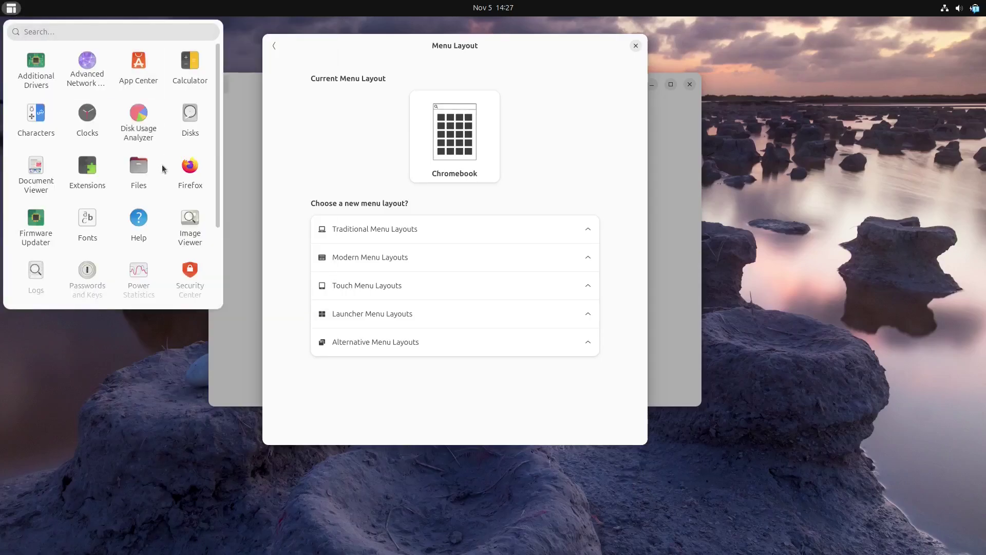
scroll(139, 138, down, 2)
scroll(138, 133, up, 2)
click(367, 285)
click(414, 345)
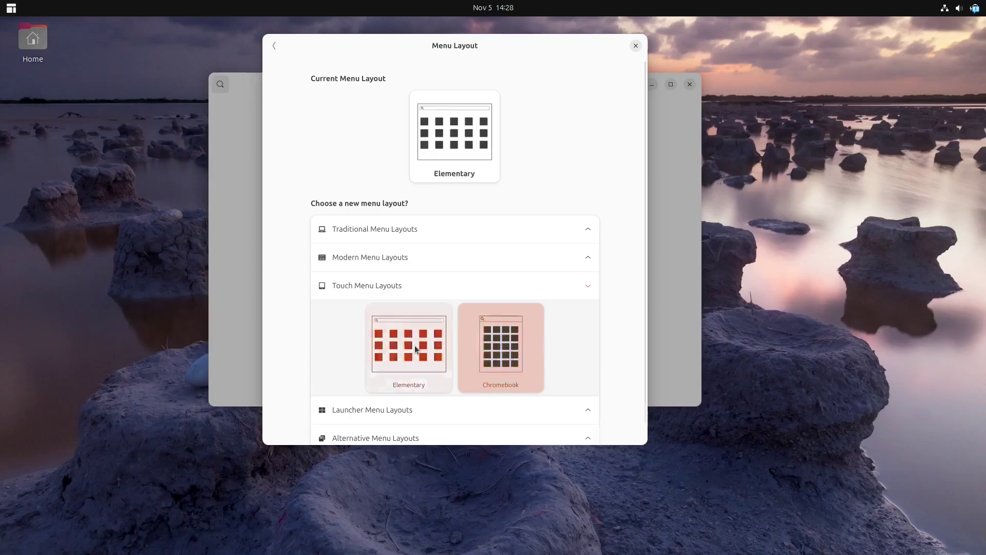
click(10, 9)
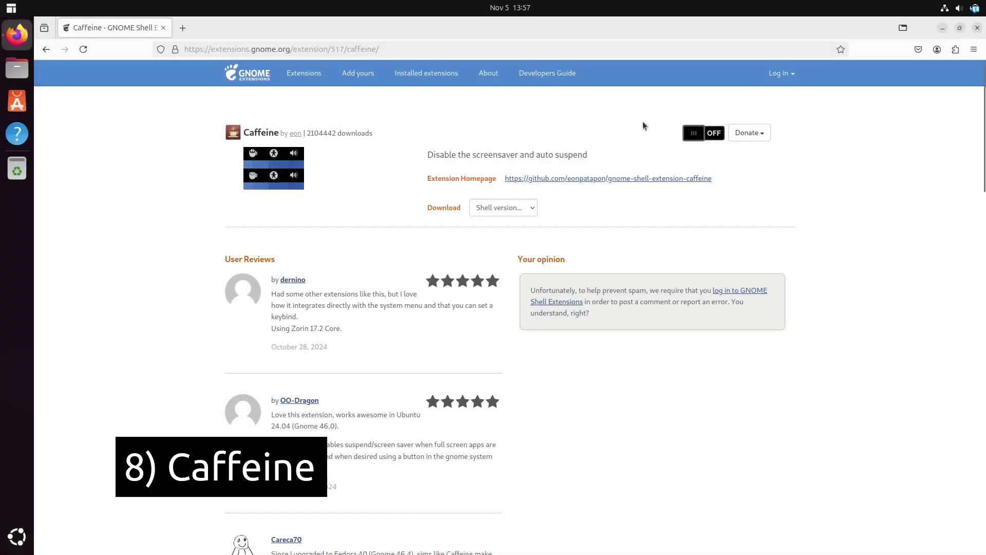
click(711, 135)
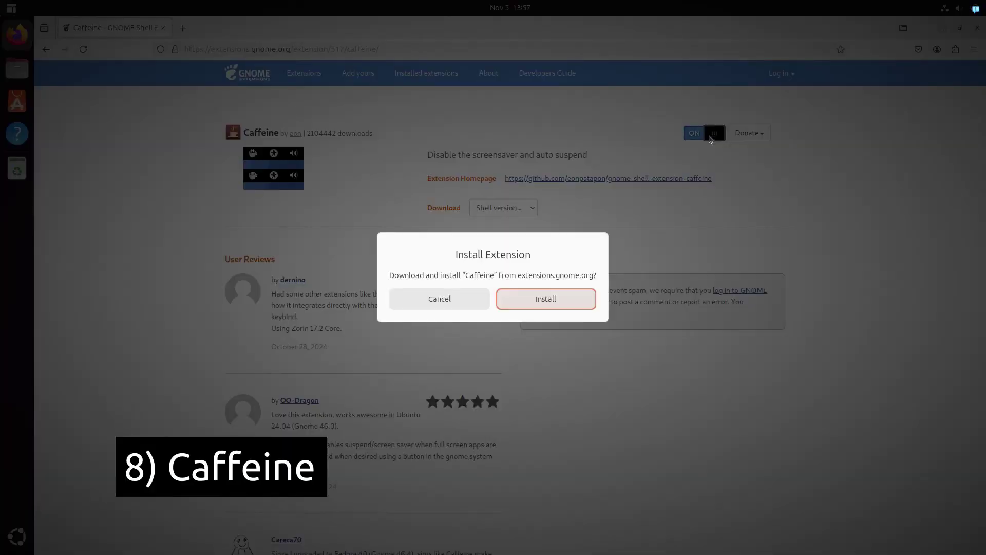
click(573, 305)
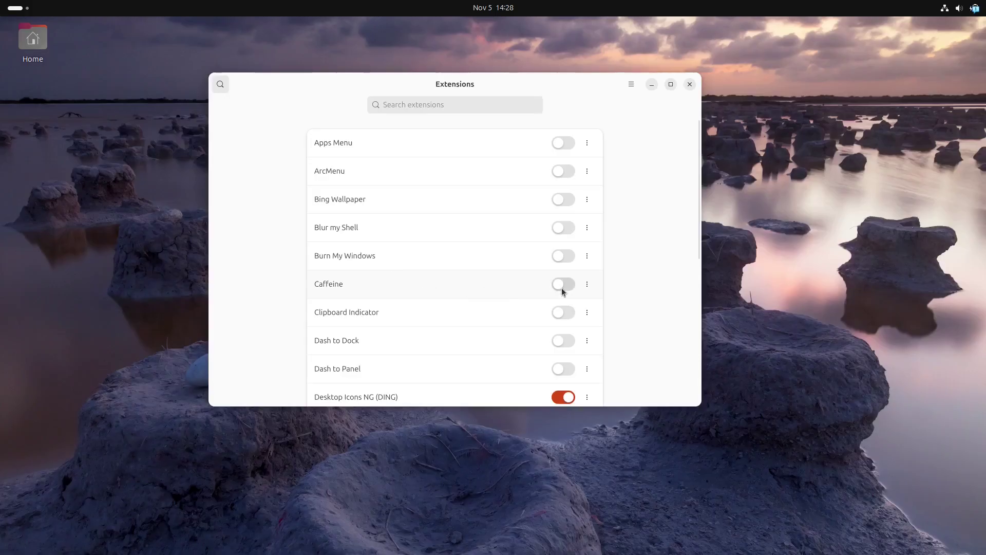
Enable Caffeine, then switch its Quick Settings tile on and back off
click(565, 285)
click(962, 9)
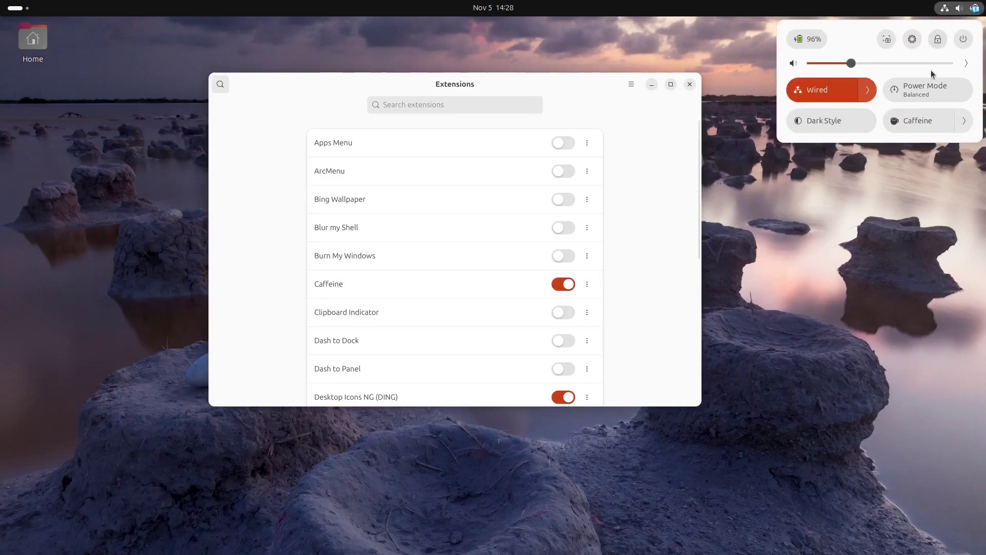
click(900, 122)
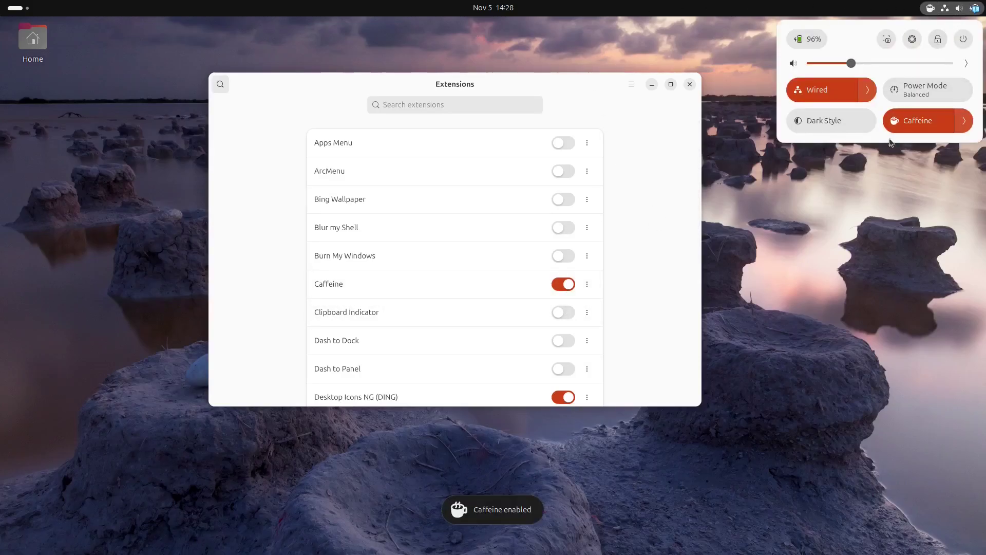
click(667, 178)
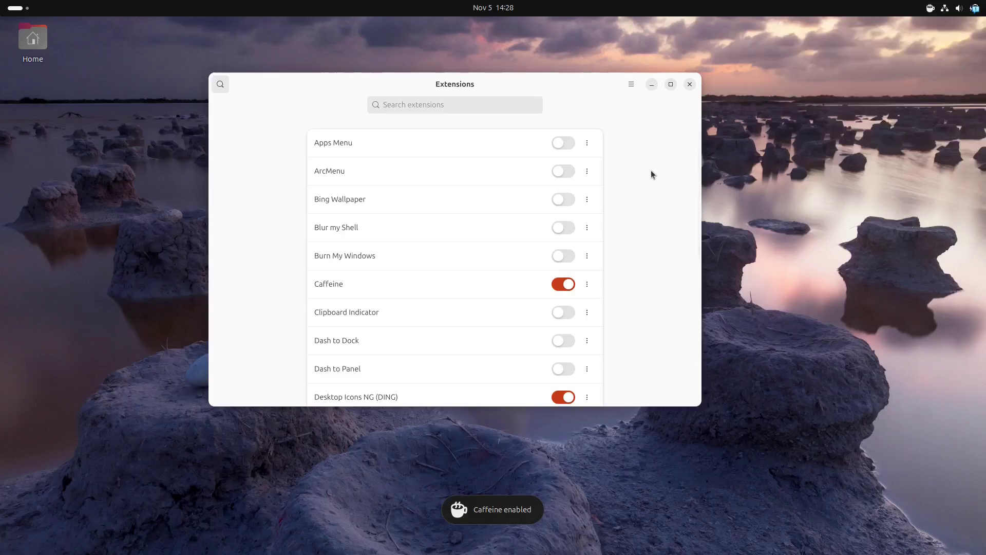
click(938, 14)
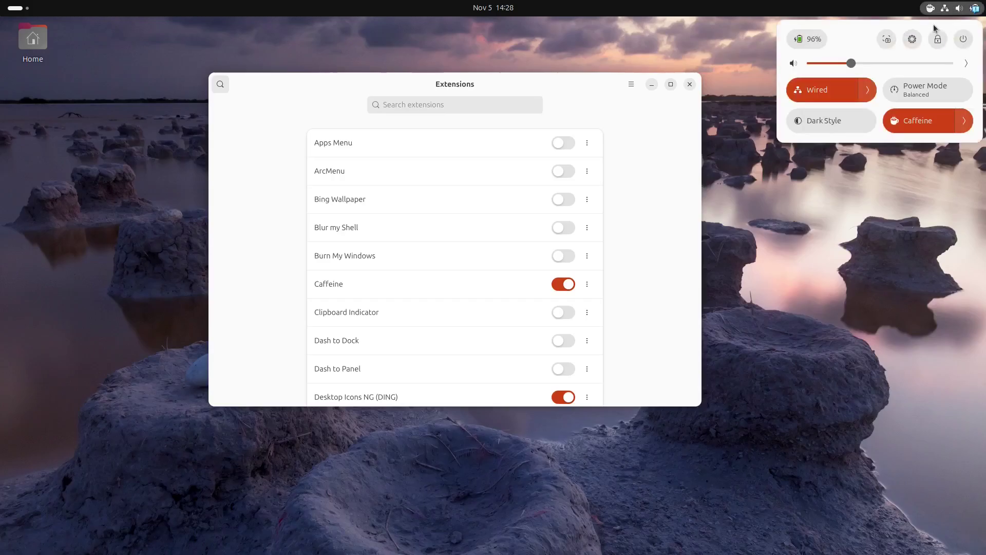
click(918, 120)
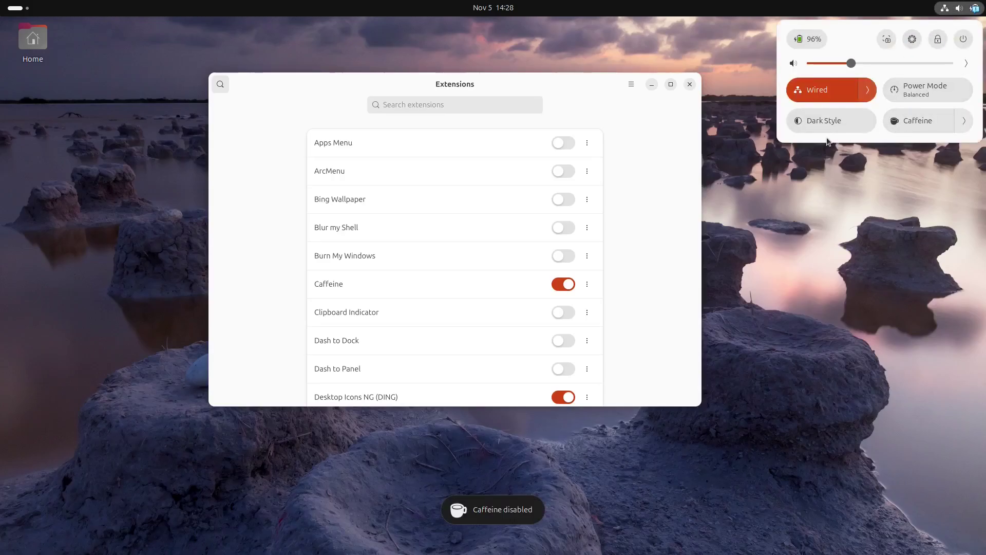
click(681, 184)
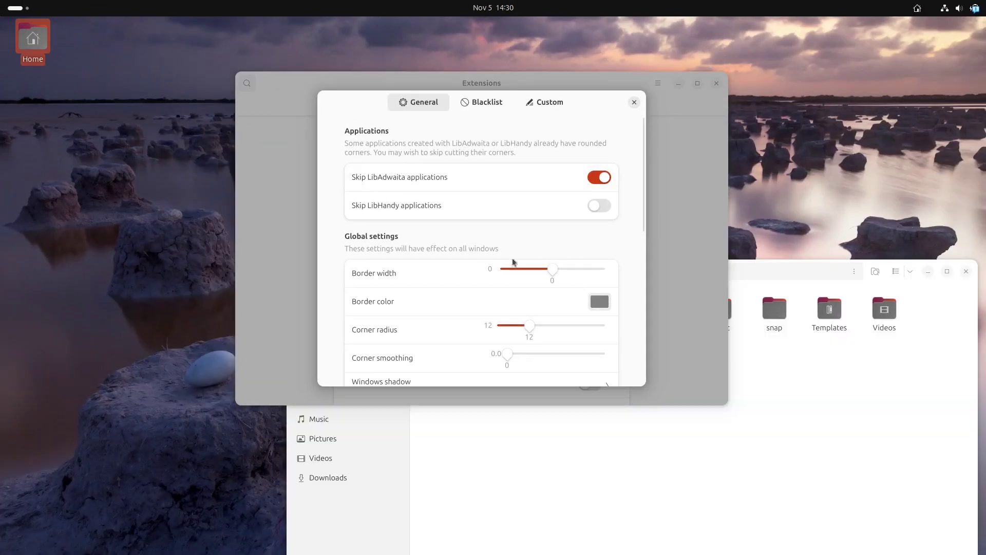
Adjust the window border width and choose red as the border colour
drag(550, 269, 617, 268)
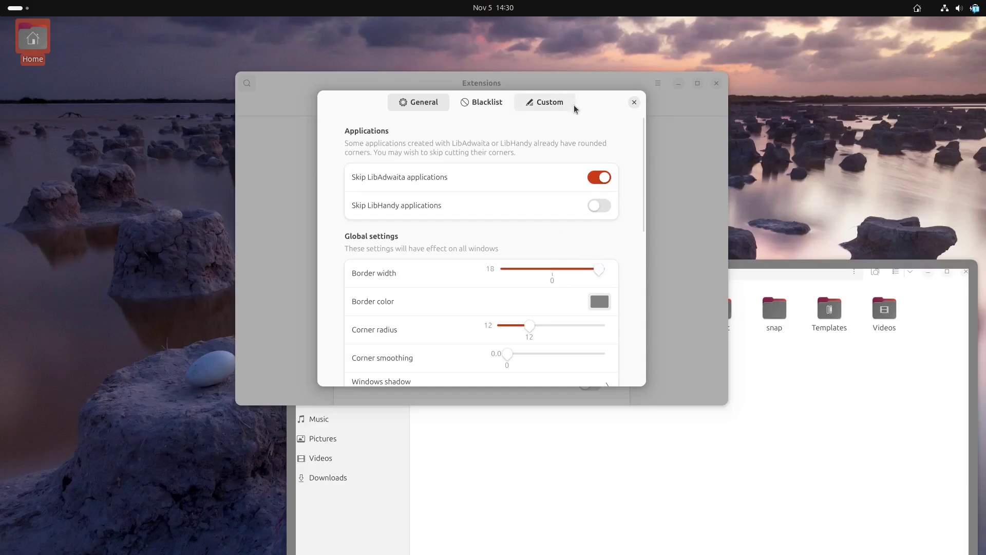
drag(573, 102, 330, 44)
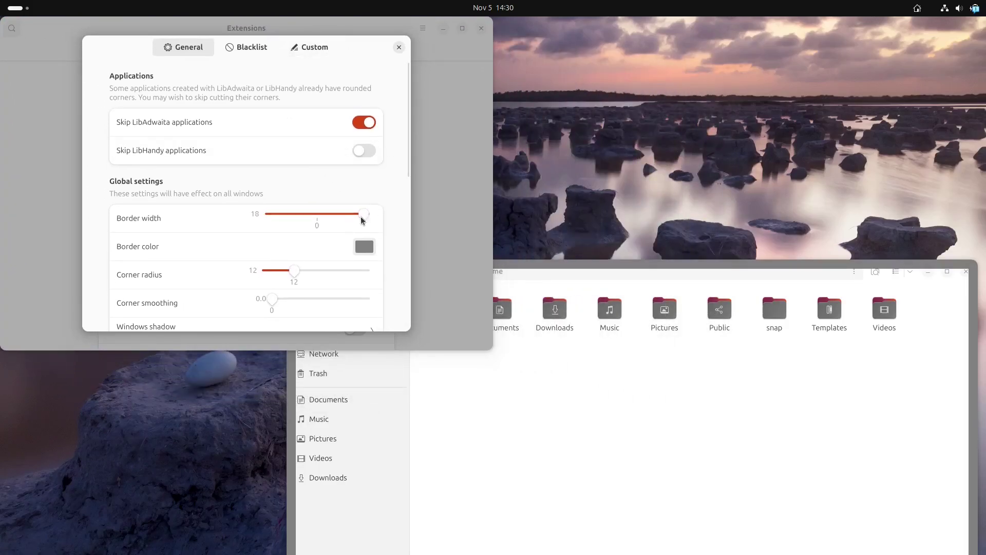
drag(365, 218, 342, 219)
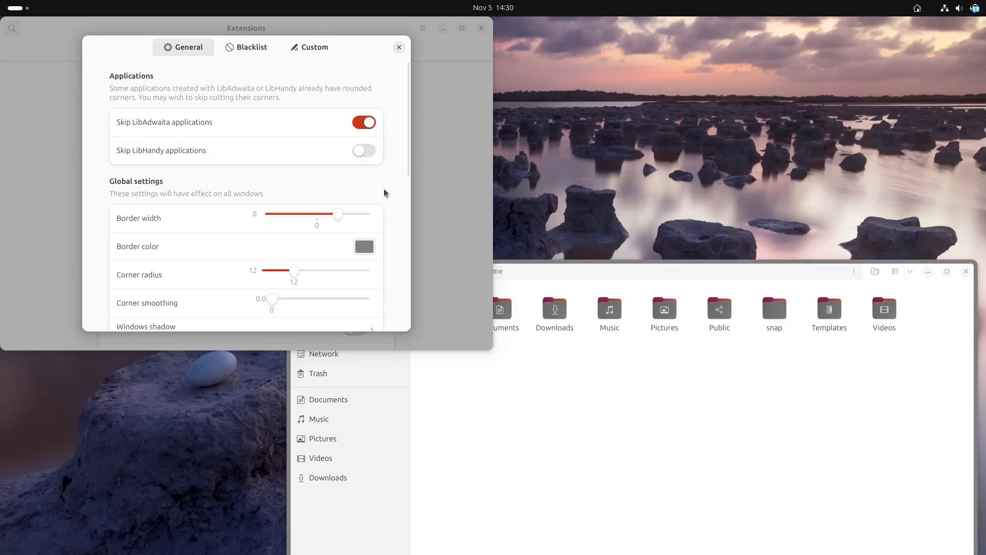
click(364, 248)
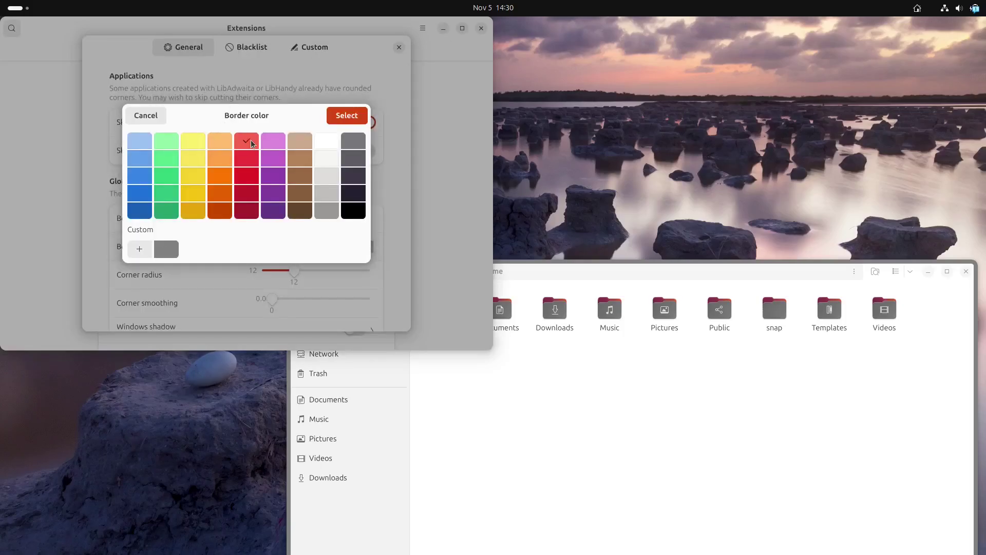
click(331, 120)
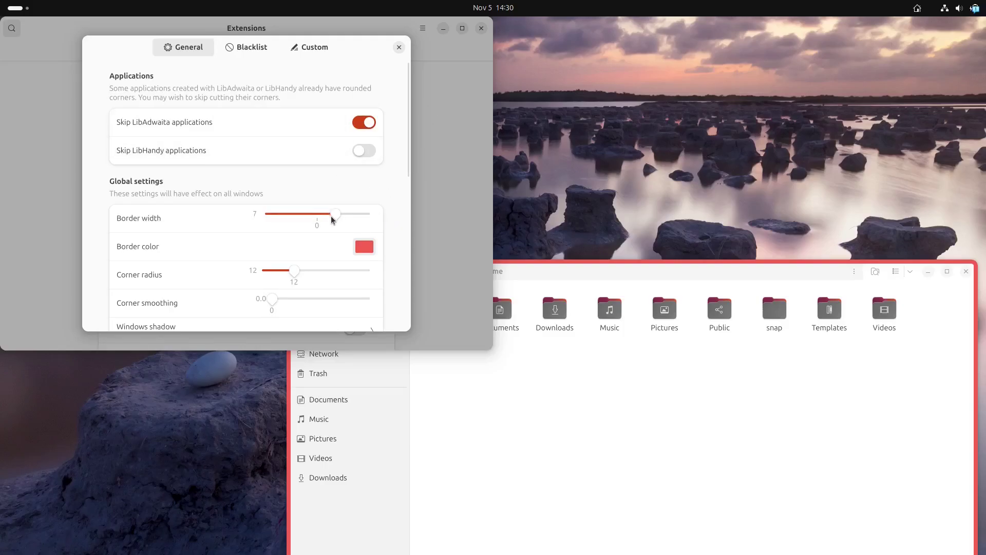
Thin the border width and set corner smoothing to 0.5
drag(332, 220, 327, 221)
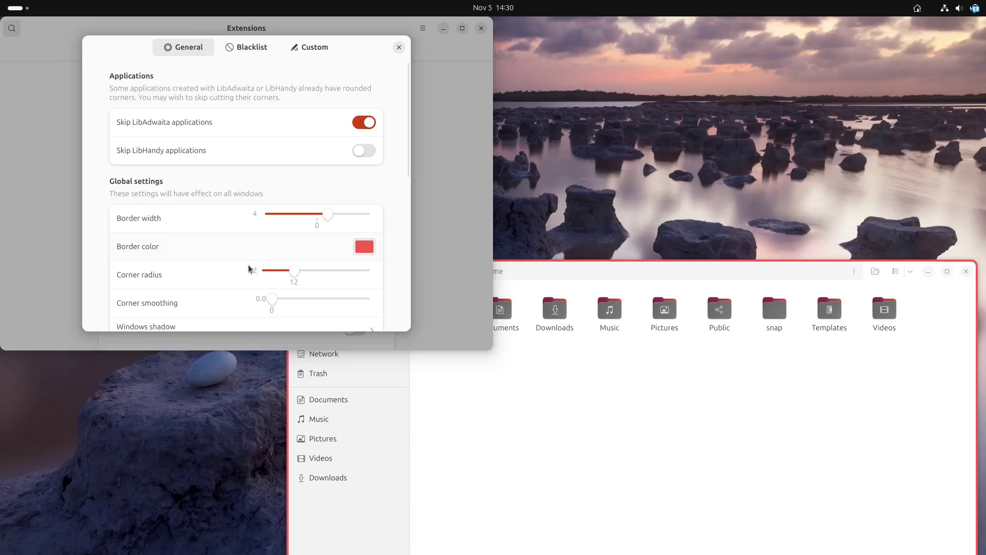
drag(275, 299, 327, 302)
scroll(332, 159, down, 3)
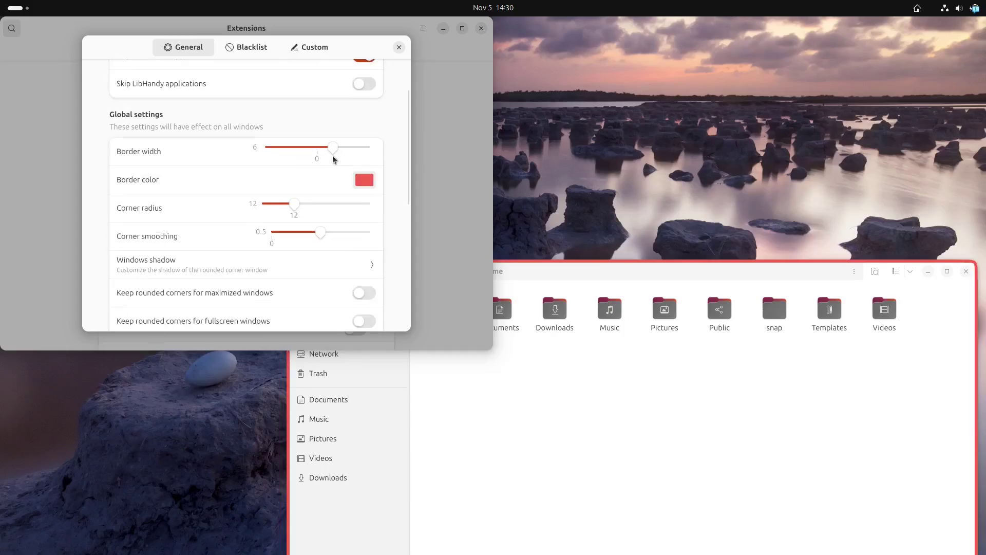
drag(332, 158, 300, 166)
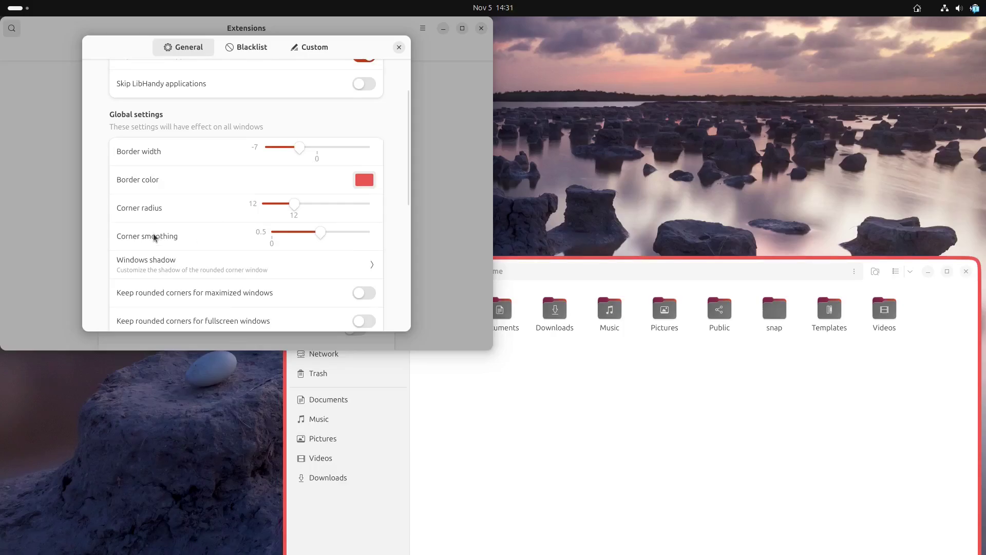
scroll(154, 237, down, 1)
Toggle rounded corners for maximized and fullscreen windows on and off, then close the settings
click(361, 260)
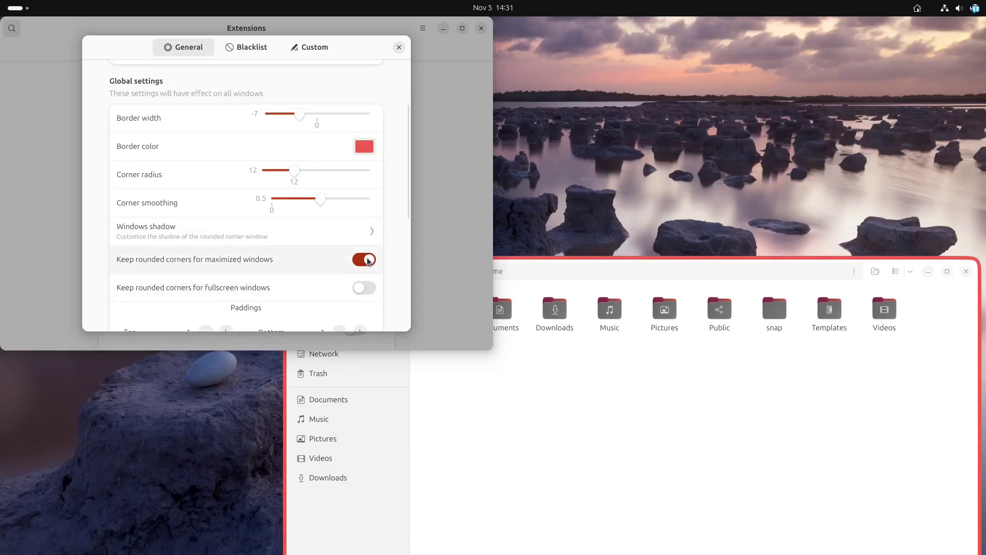
click(368, 261)
click(365, 287)
click(365, 287)
scroll(276, 254, down, 10)
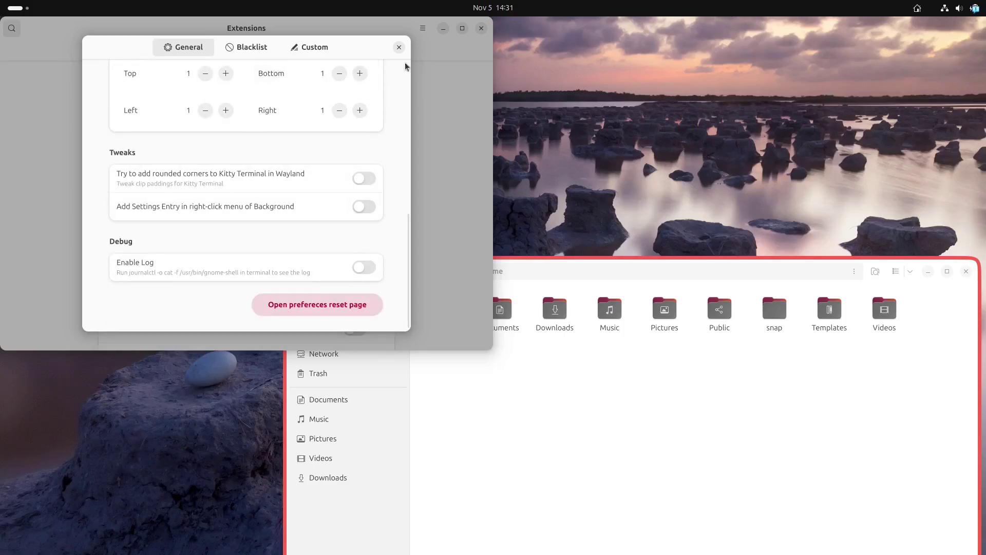
click(398, 47)
drag(706, 267, 738, 199)
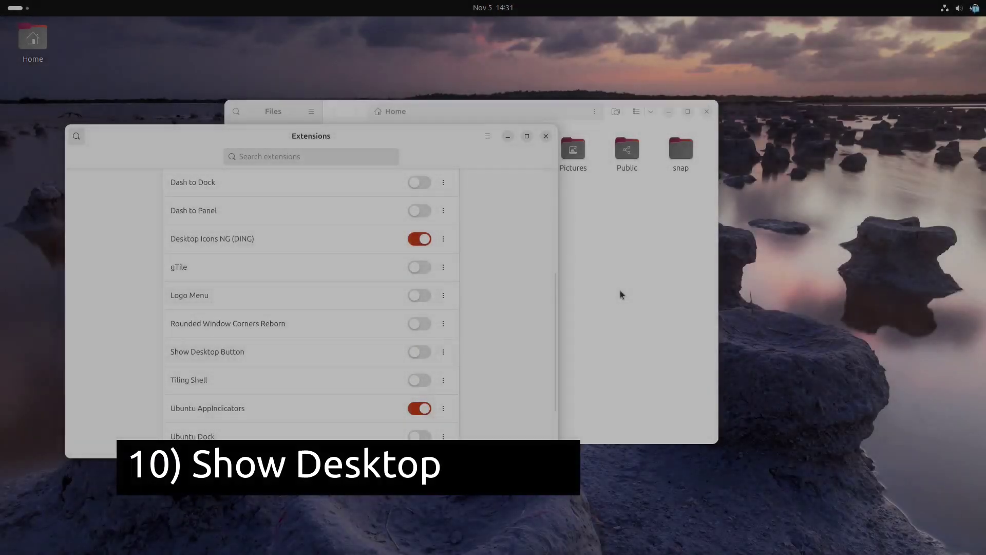
Close the Files window and move the Extensions window back toward centre
click(620, 290)
click(706, 112)
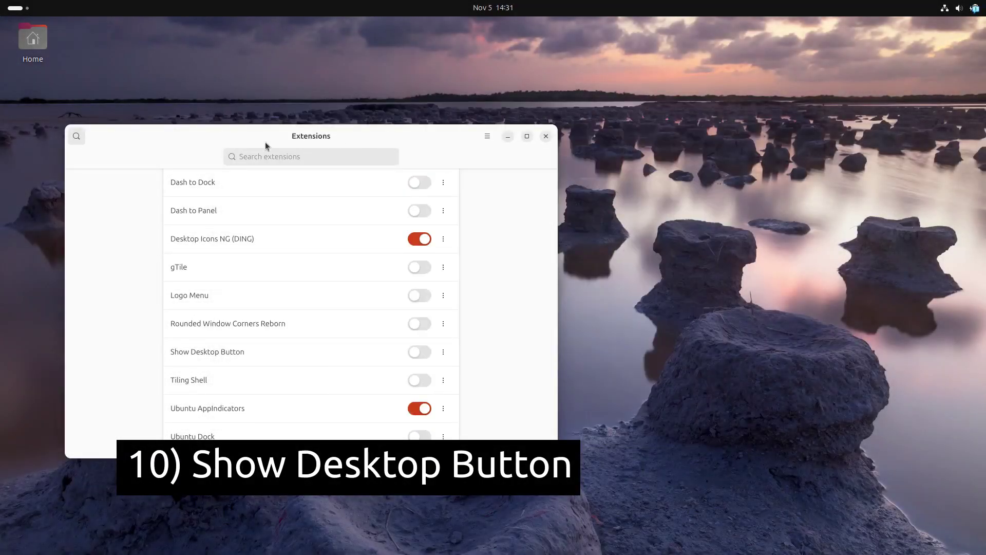
drag(311, 139, 456, 96)
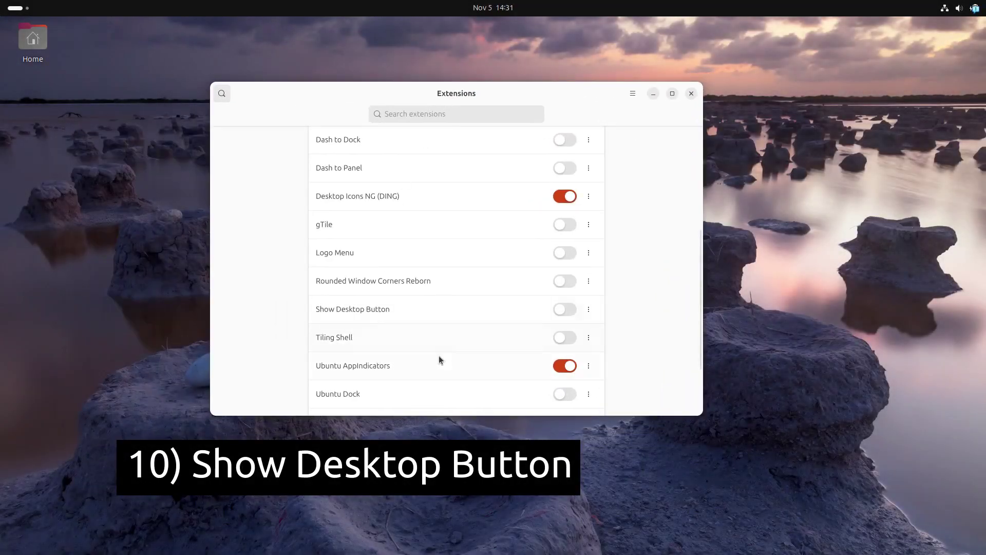
Enable Show Desktop Button and use its top-bar button to hide, restore, then hide all windows
click(564, 309)
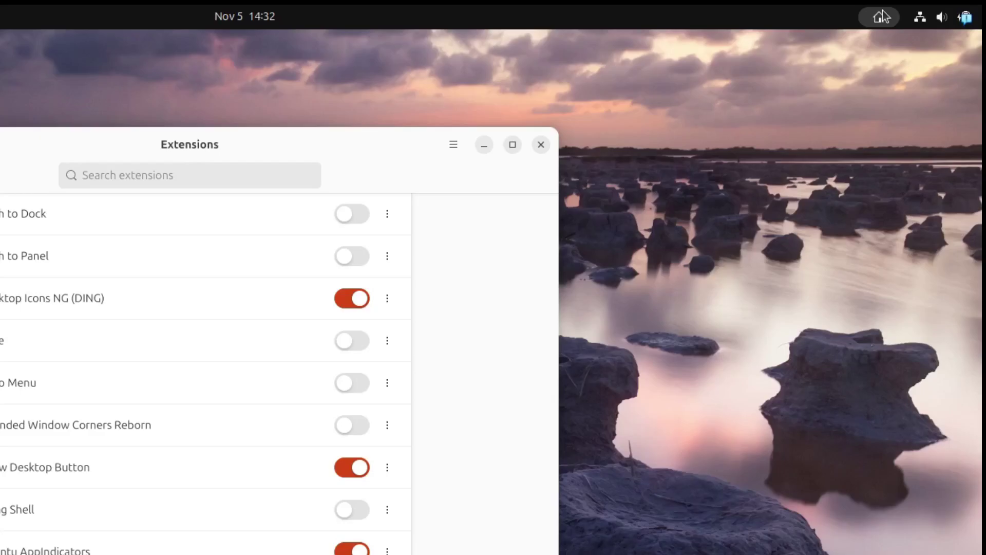
click(882, 17)
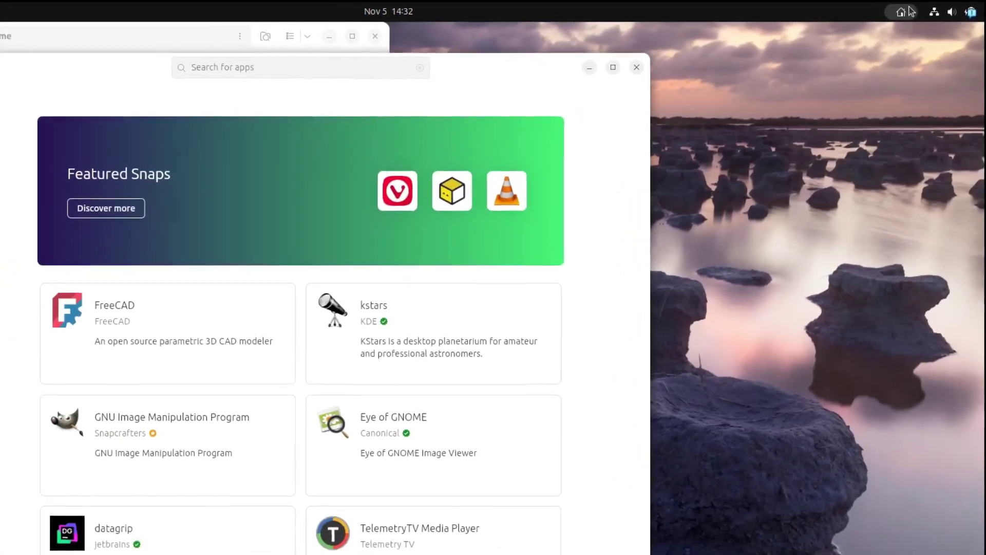
click(893, 14)
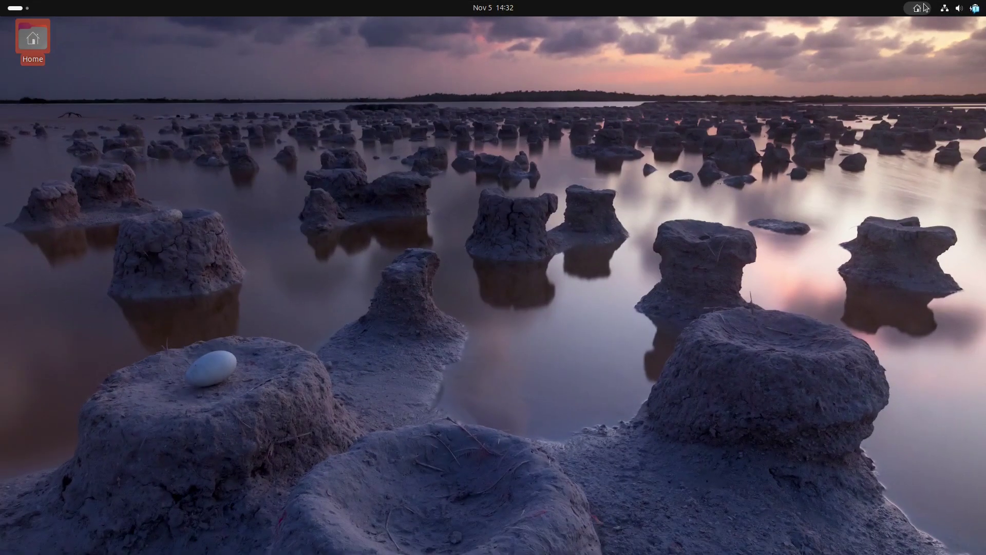
click(897, 13)
click(925, 7)
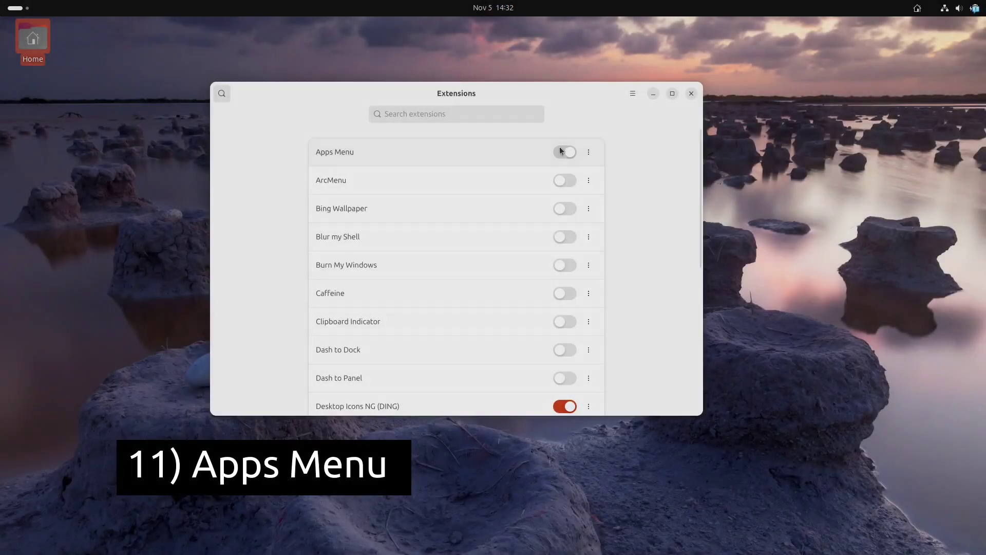
click(560, 149)
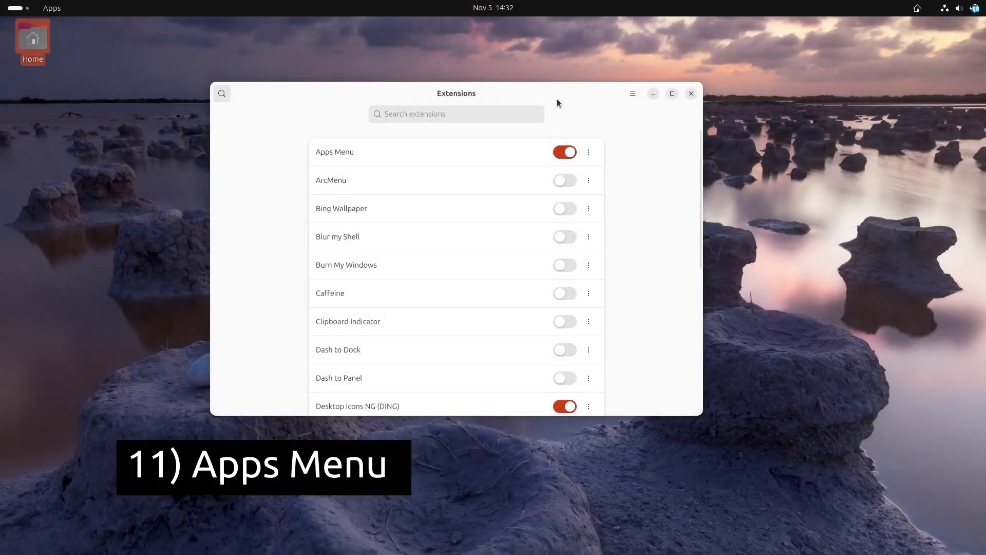
drag(557, 98, 625, 94)
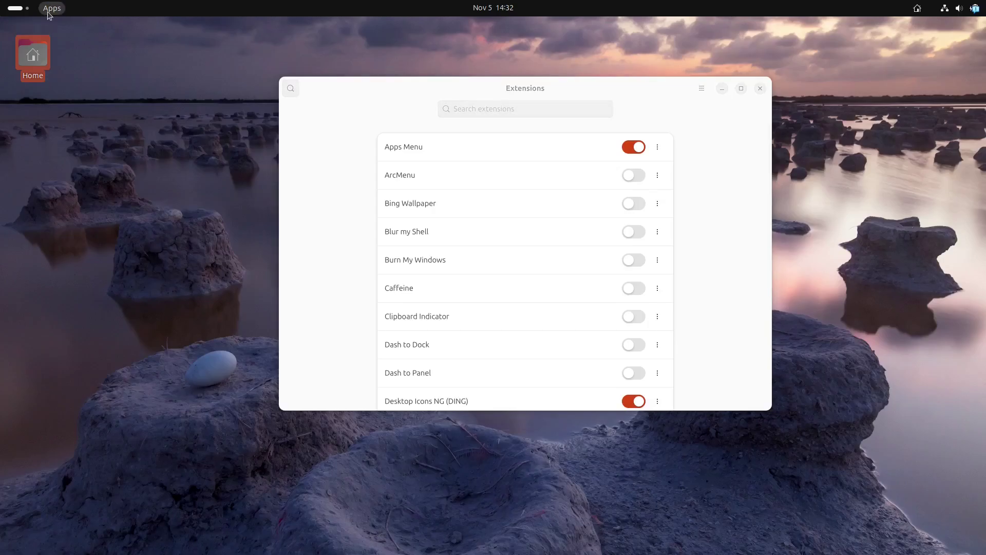
click(50, 13)
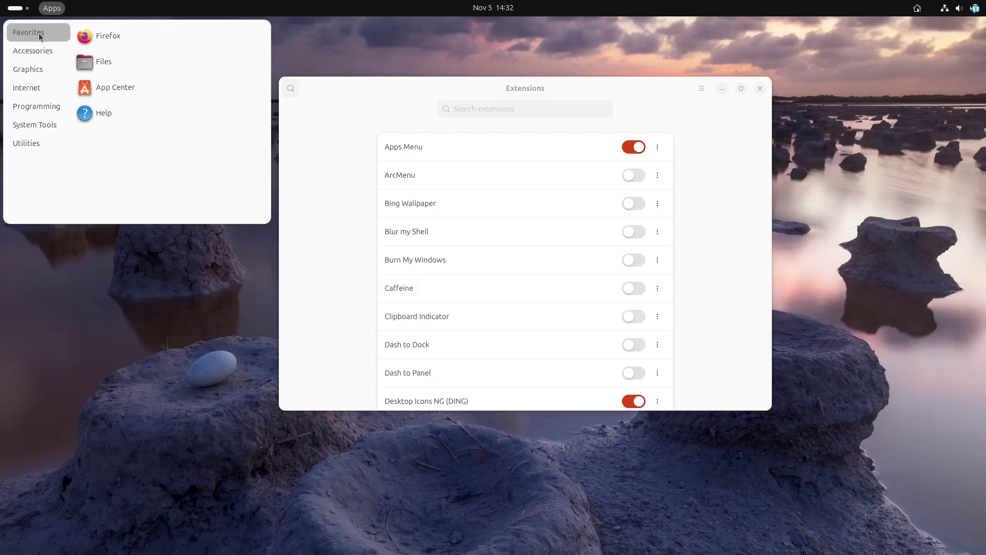
mouse_move(40, 69)
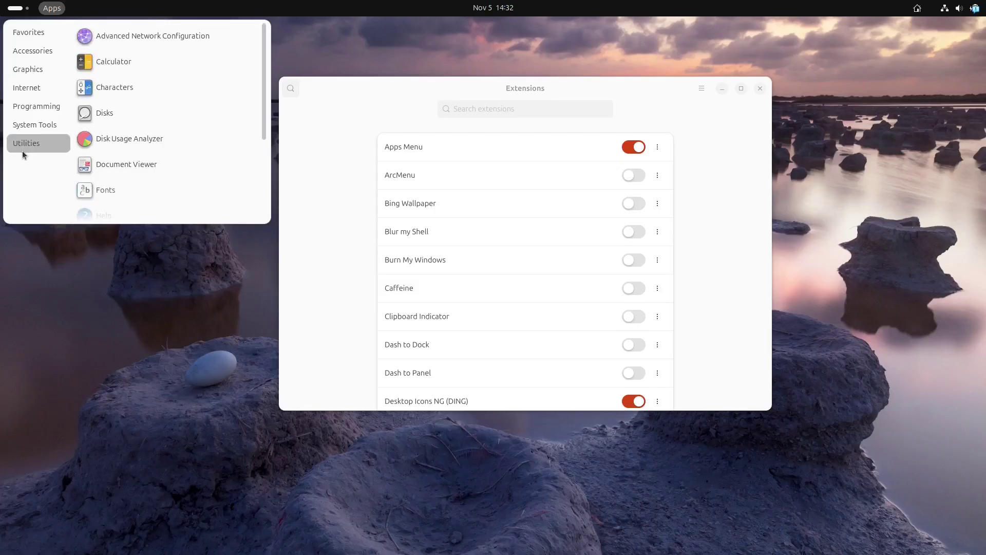
mouse_move(30, 128)
mouse_move(24, 148)
mouse_move(34, 49)
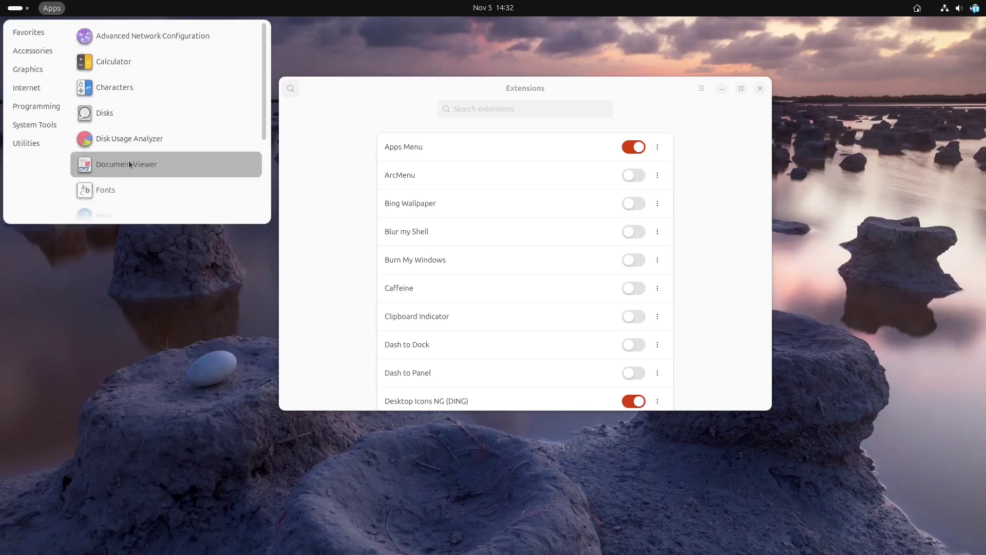
scroll(133, 159, down, 3)
scroll(132, 159, down, 1)
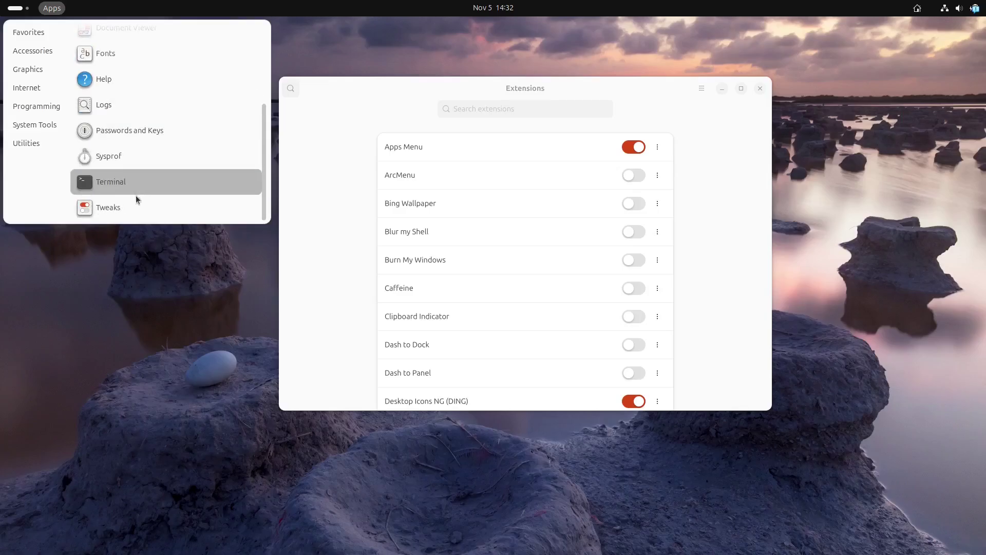
click(134, 208)
click(52, 7)
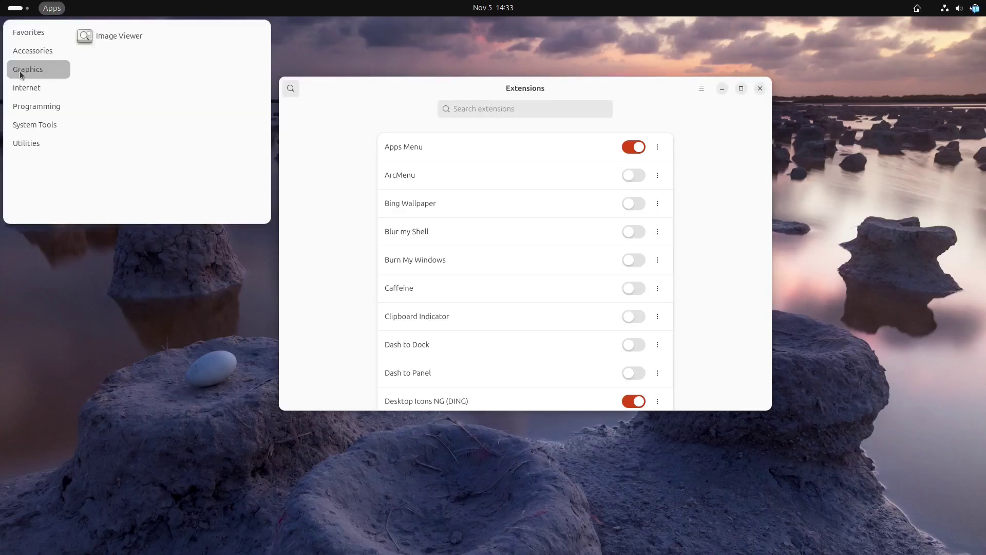
click(135, 40)
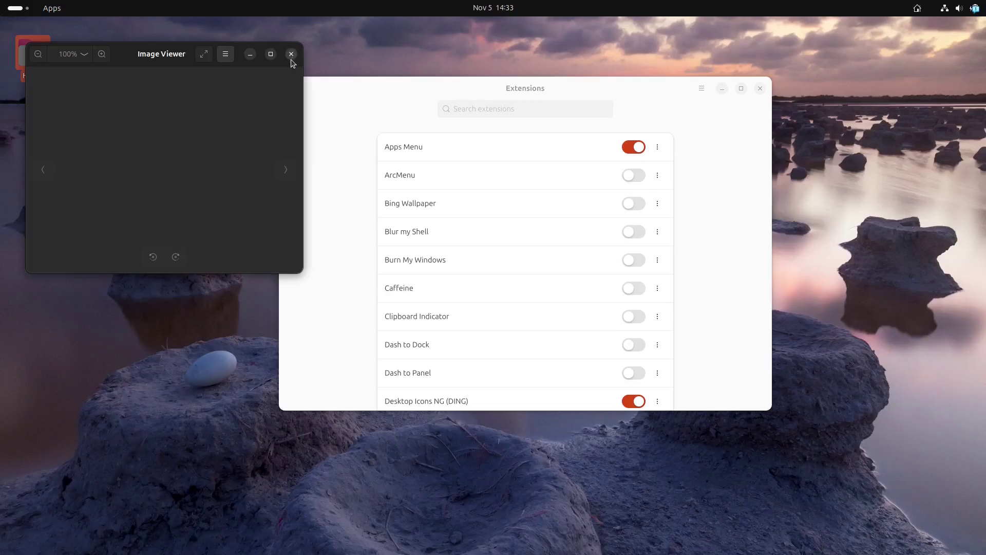
click(291, 55)
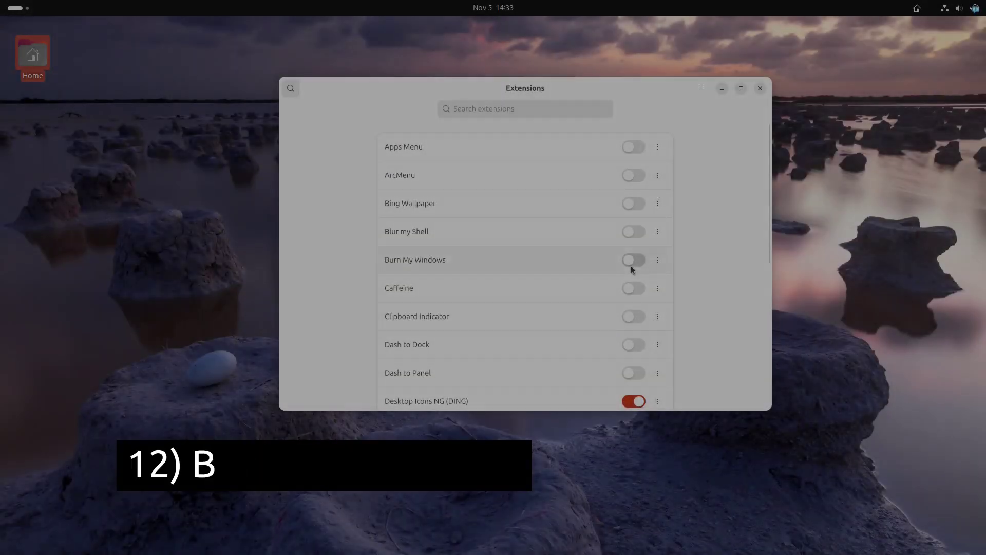
Enable Burn My Windows and preview its effect by opening and closing the Ubuntu Desktop Guide
click(633, 260)
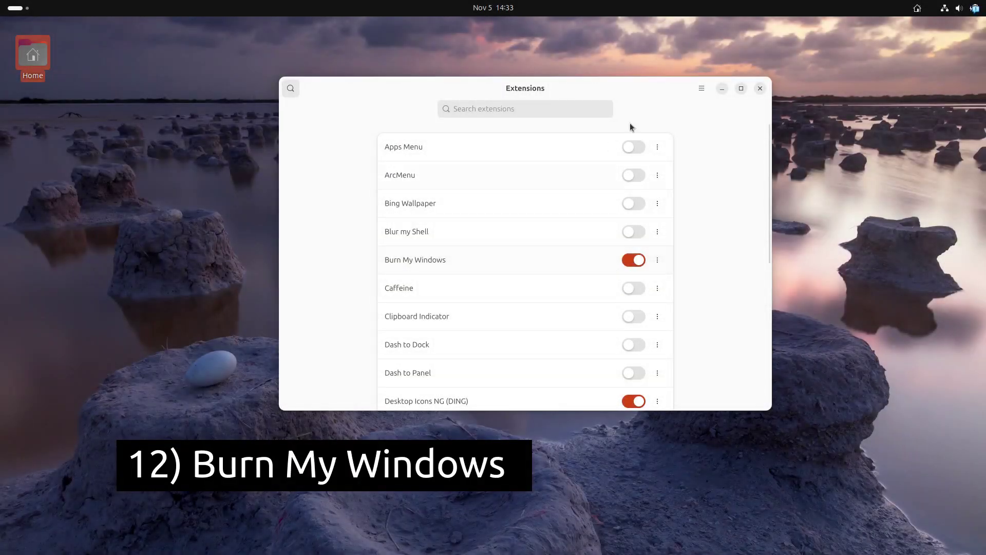
drag(670, 101, 637, 78)
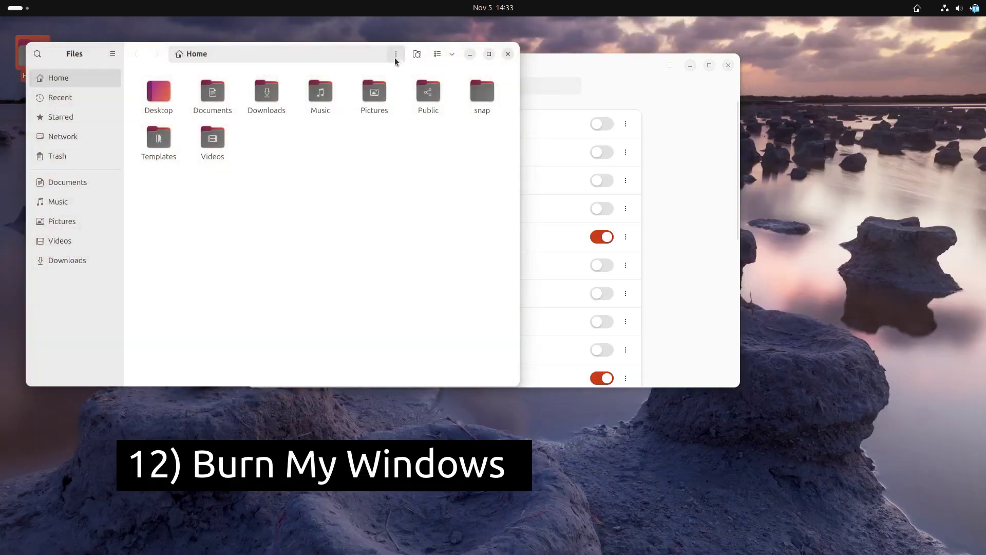
mouse_move(399, 60)
mouse_down()
mouse_move(377, 102)
mouse_move(462, 111)
mouse_move(443, 92)
mouse_up()
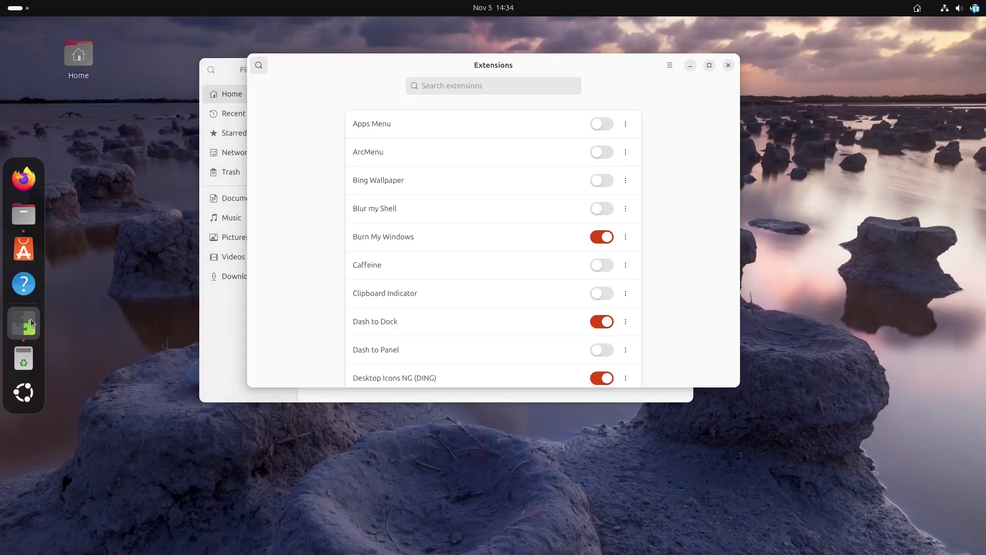
click(29, 211)
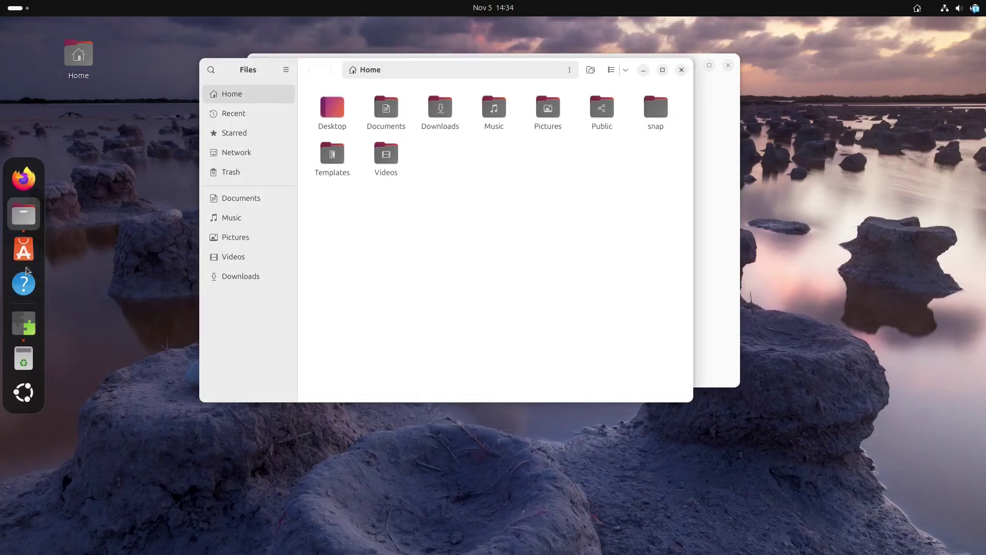
click(24, 282)
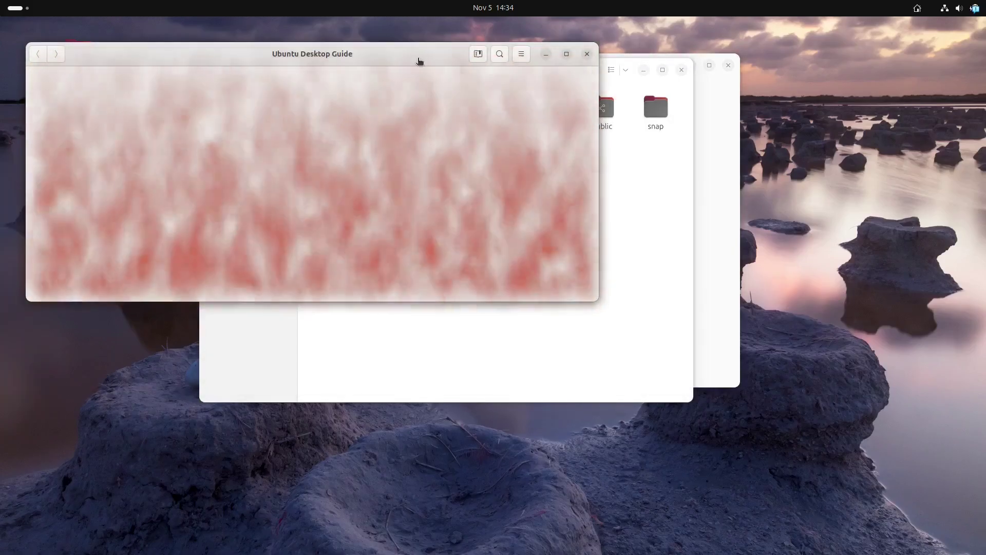
mouse_move(375, 60)
mouse_down()
mouse_move(425, 115)
mouse_move(470, 141)
mouse_up()
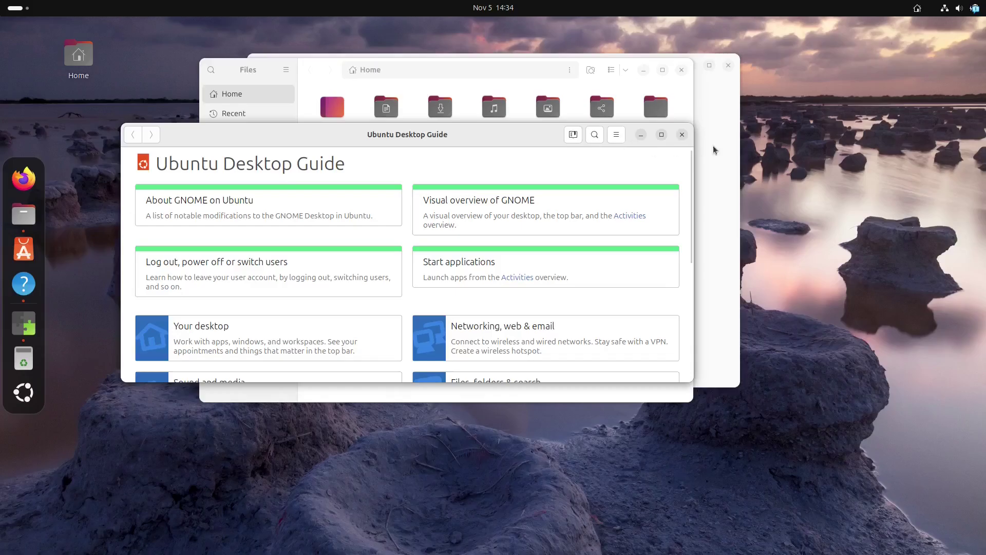
click(682, 135)
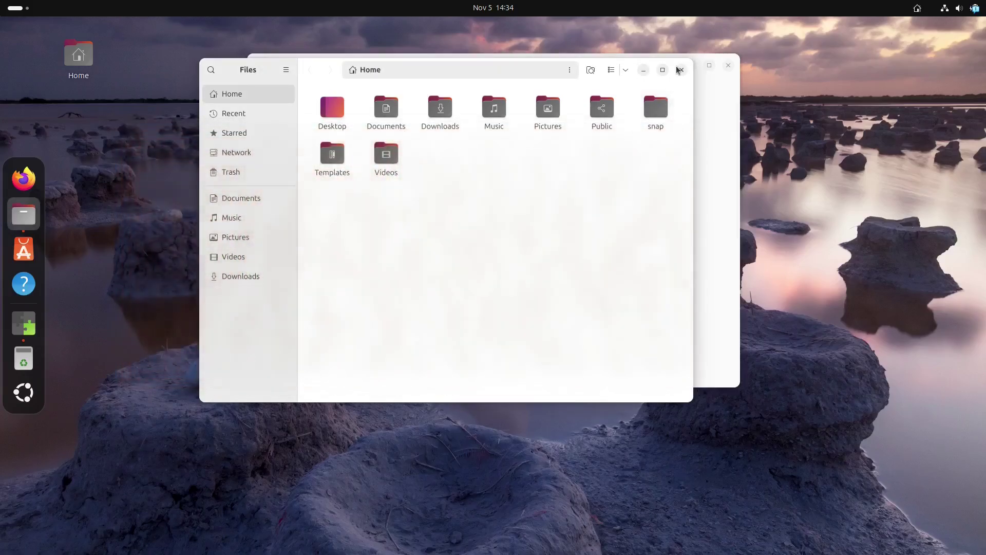
Close Extensions and Files, then open and close the Home folder to watch the effect
click(729, 65)
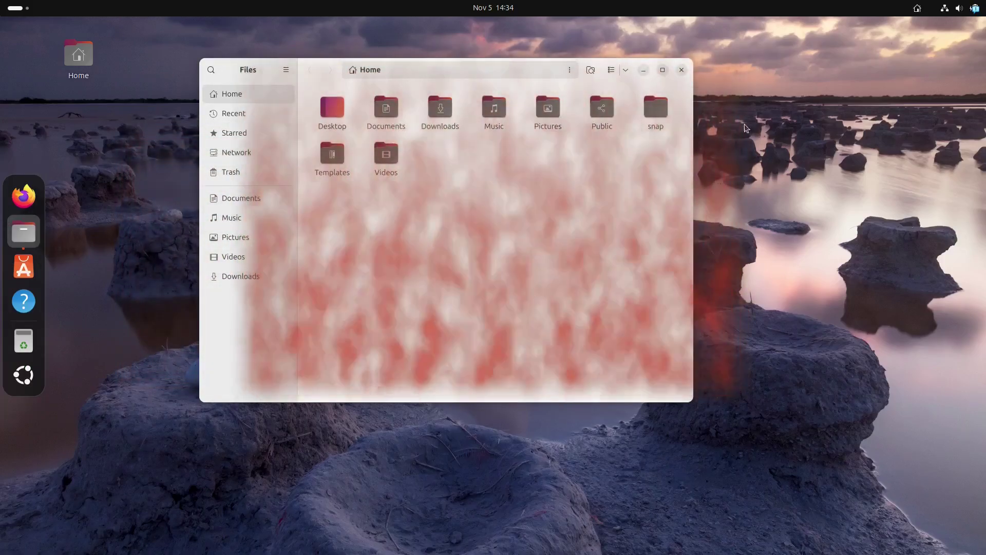
click(683, 71)
click(31, 371)
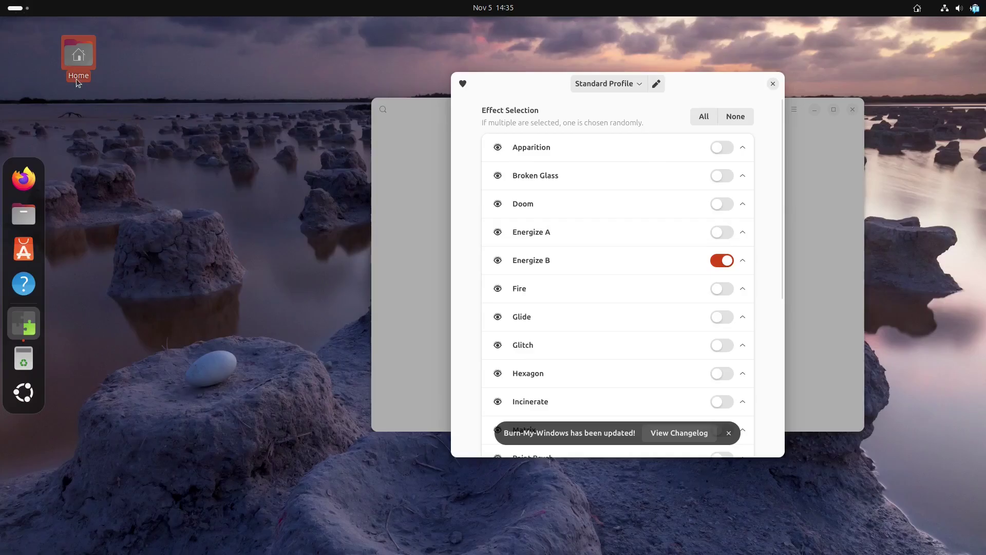
double_click(78, 72)
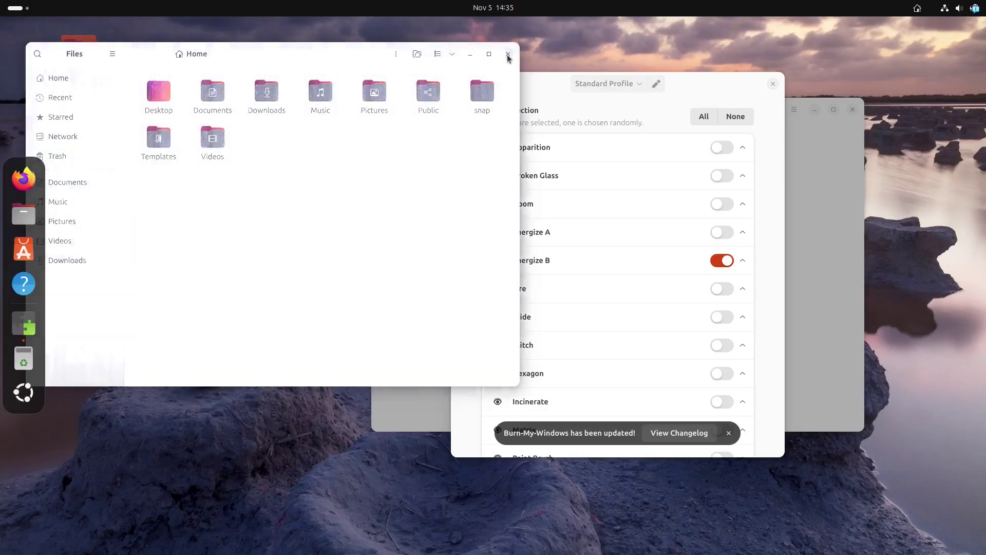
click(508, 54)
Enable the Doom and Glitch effects and disable Energize B, previewing with a Files window
click(722, 204)
click(722, 260)
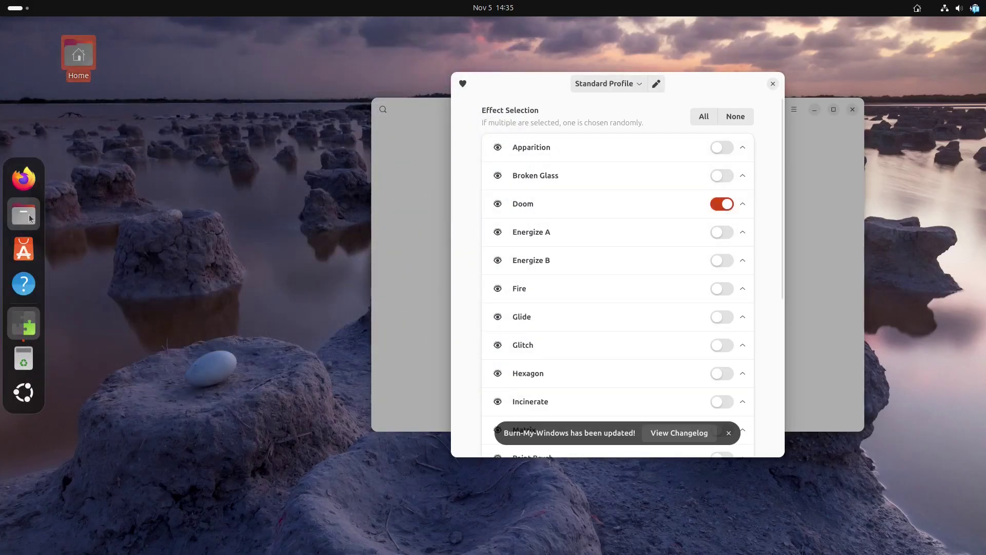
click(30, 218)
click(505, 55)
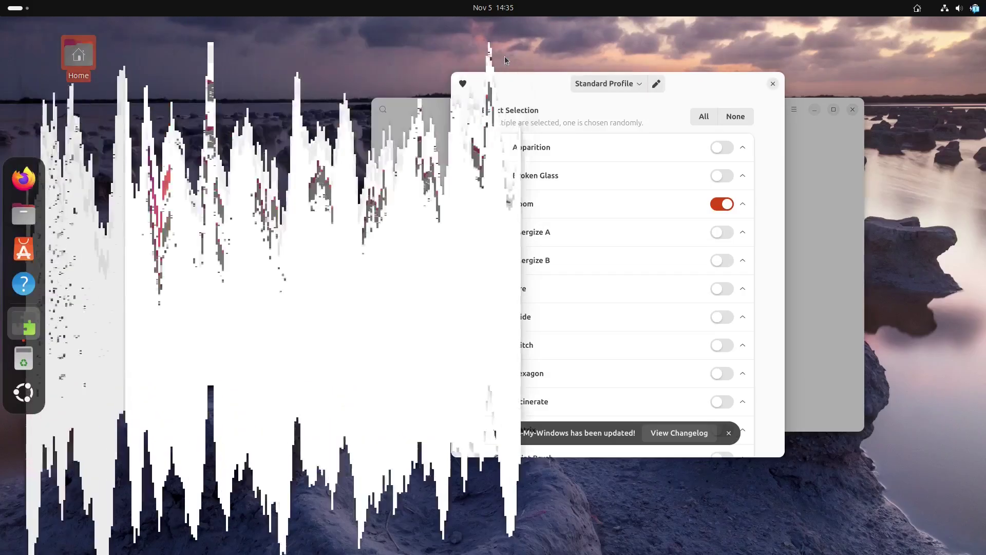
scroll(608, 265, down, 3)
click(721, 264)
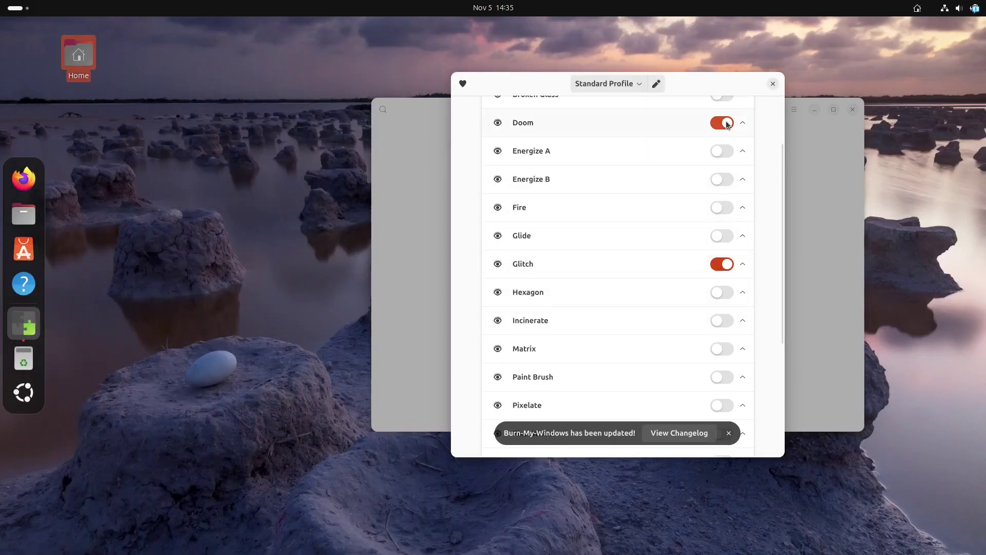
click(31, 220)
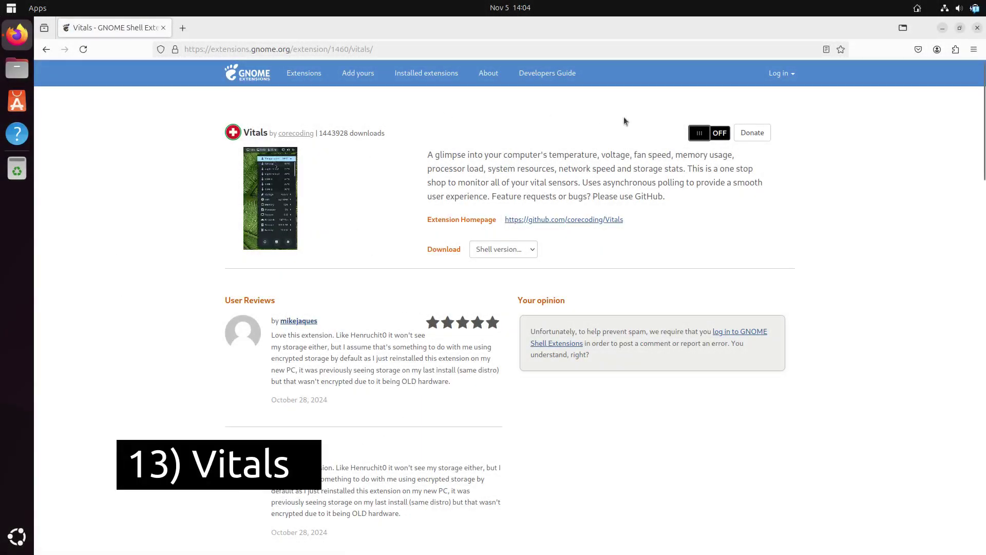
Install Vitals, expand and collapse its Voltage, Memory and Processor readings, then launch System Monitor
click(718, 133)
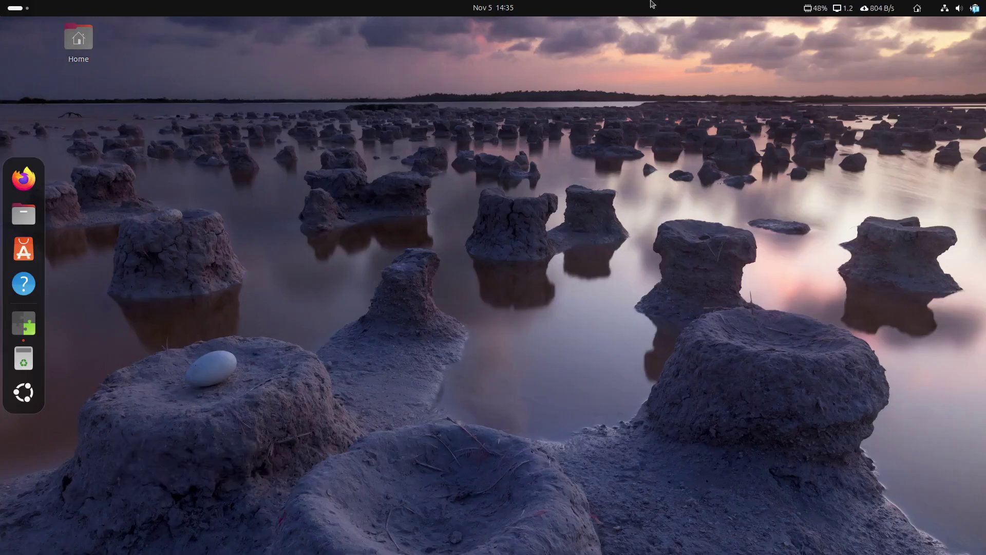
click(828, 9)
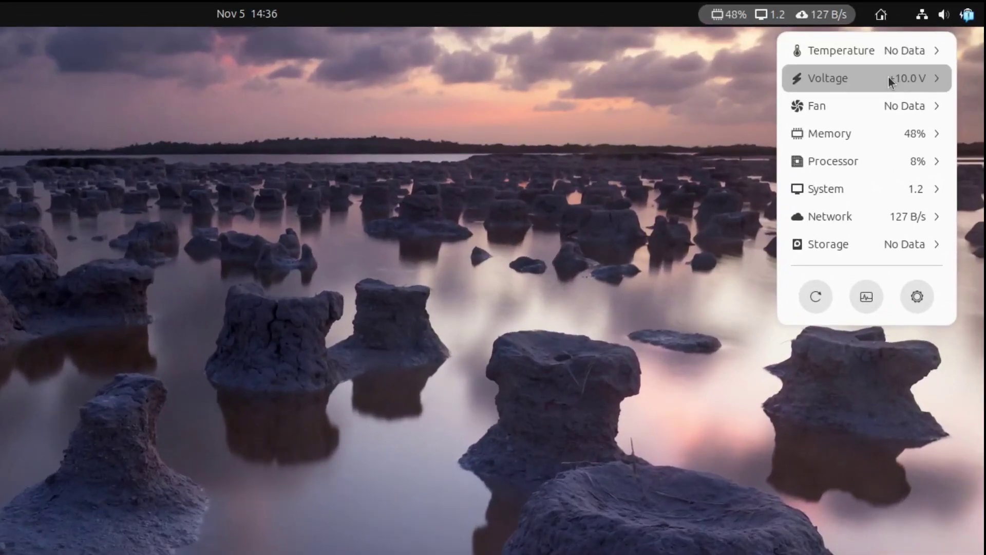
click(911, 79)
click(911, 80)
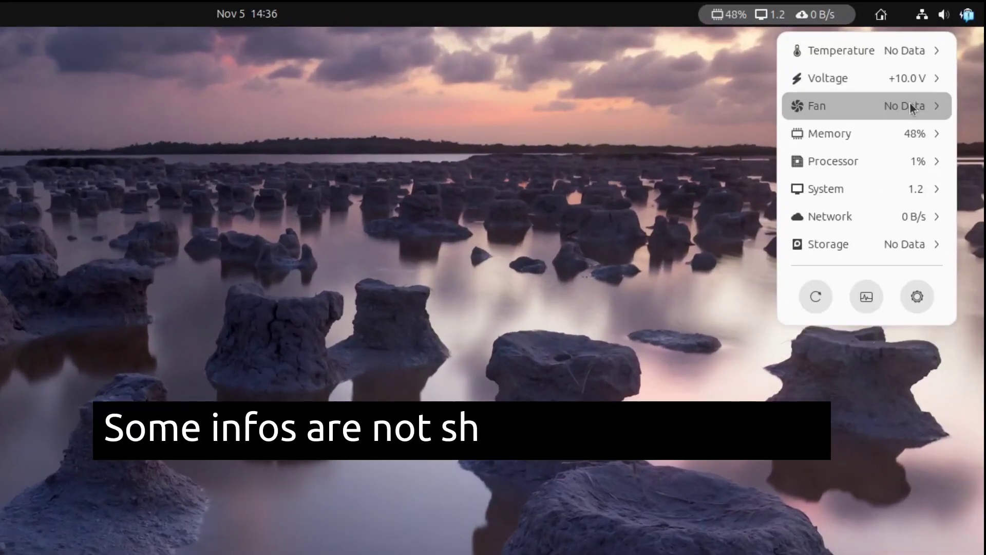
click(929, 132)
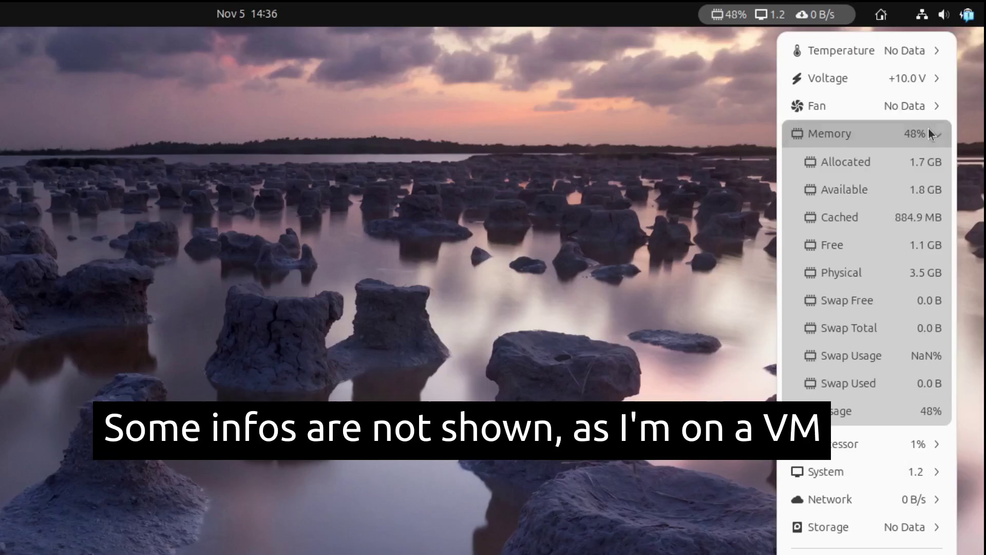
click(929, 129)
click(925, 162)
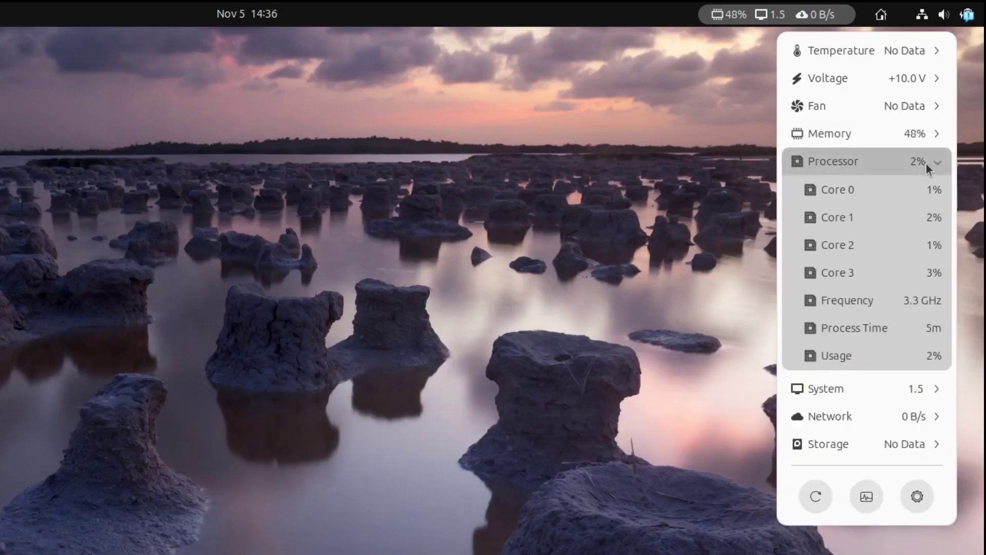
click(928, 168)
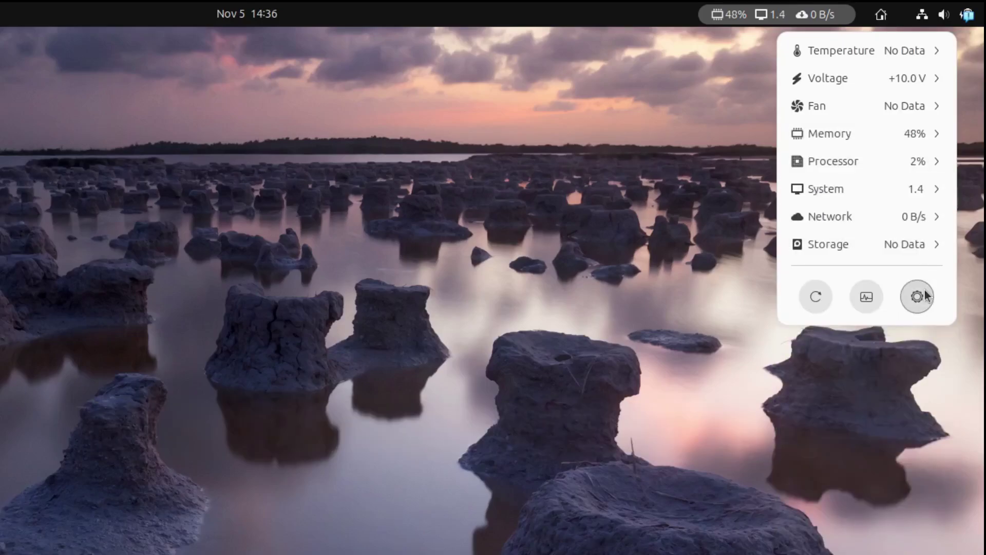
click(867, 296)
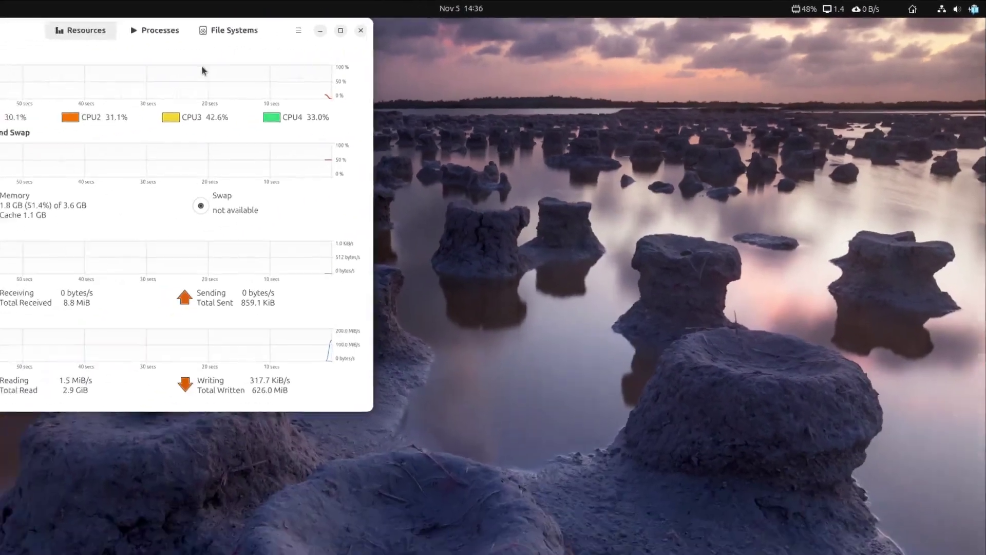
Set the Vitals update interval to 4 seconds and keep higher precision readings on
drag(275, 44, 427, 71)
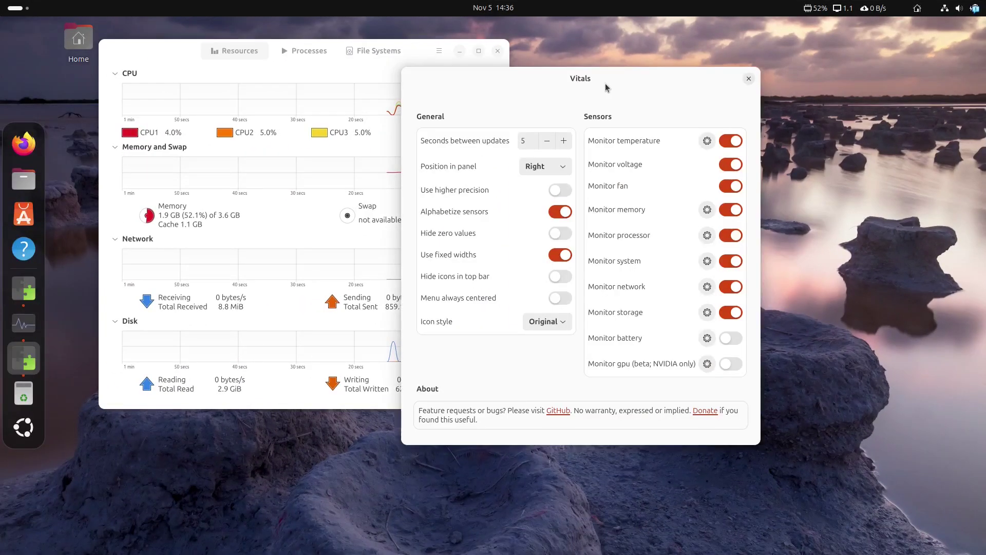
click(566, 140)
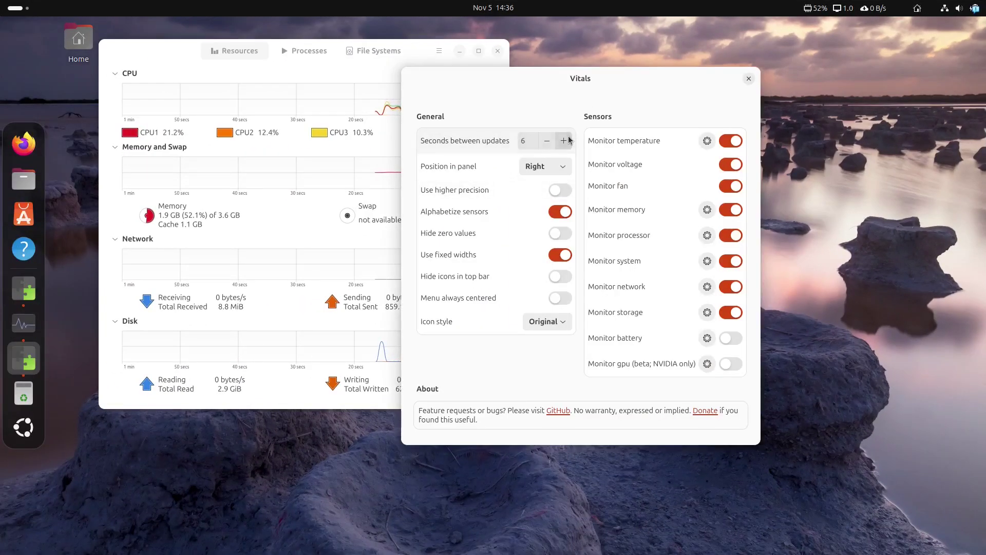
click(549, 142)
click(548, 143)
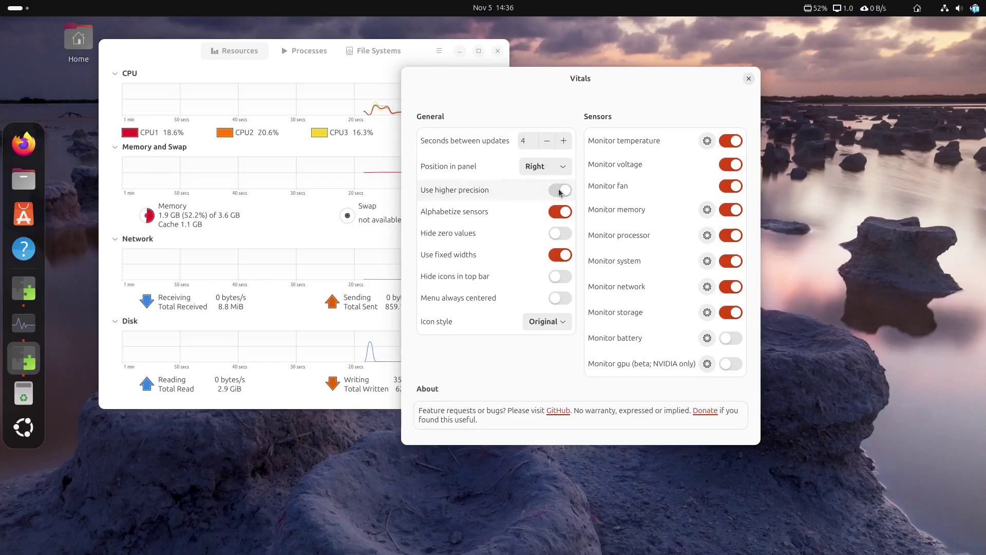
click(560, 191)
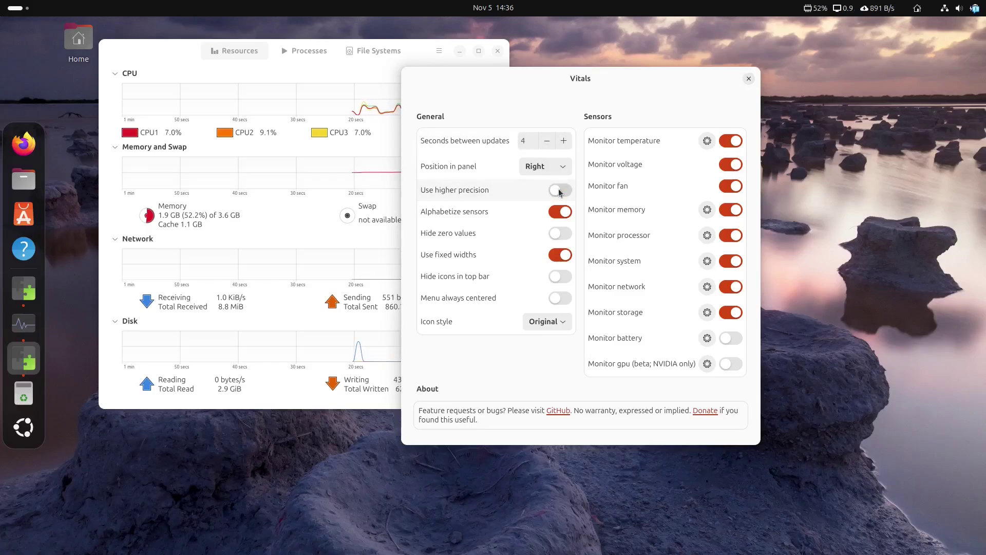
click(560, 191)
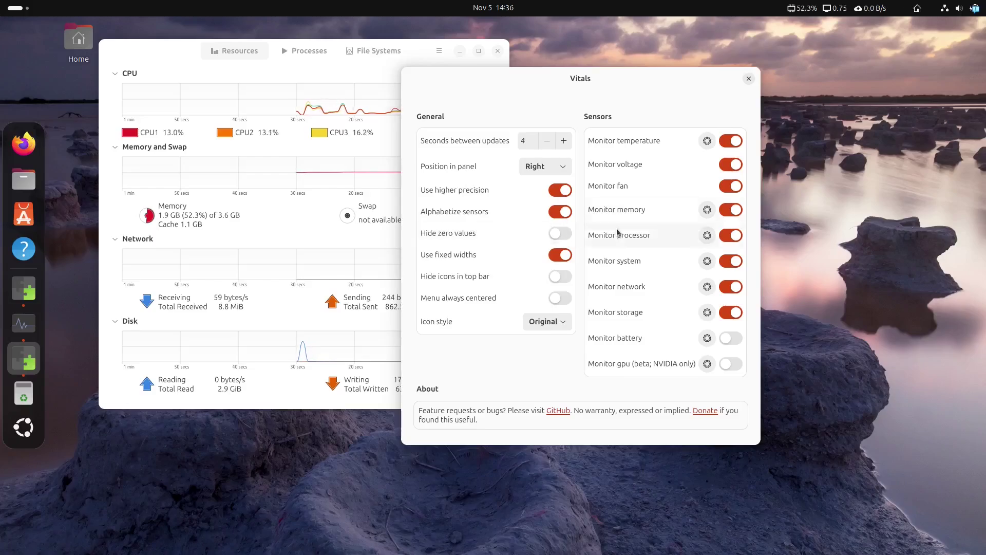
Enable battery and GPU monitoring, check the new readings, then close Vitals settings and System Monitor
click(702, 342)
click(837, 7)
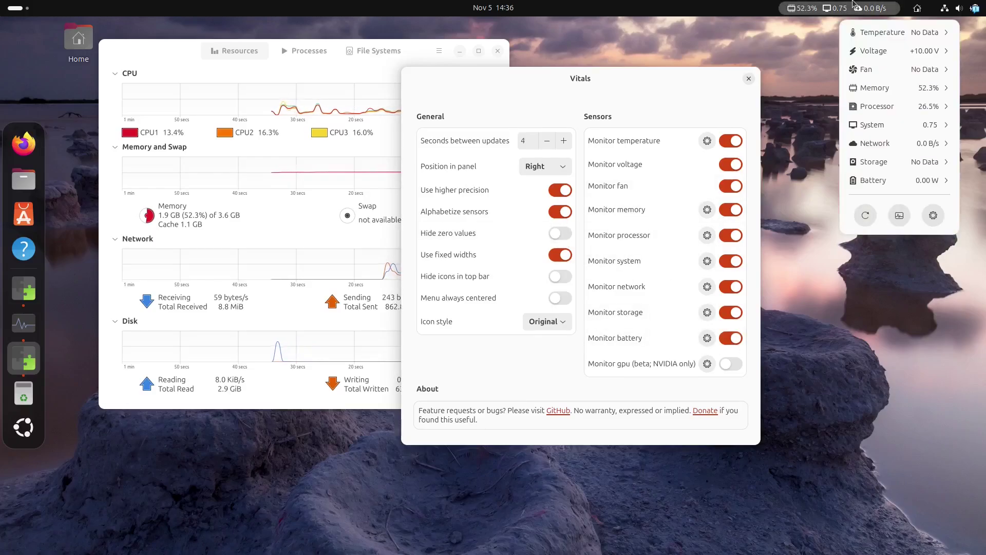
click(873, 181)
click(729, 363)
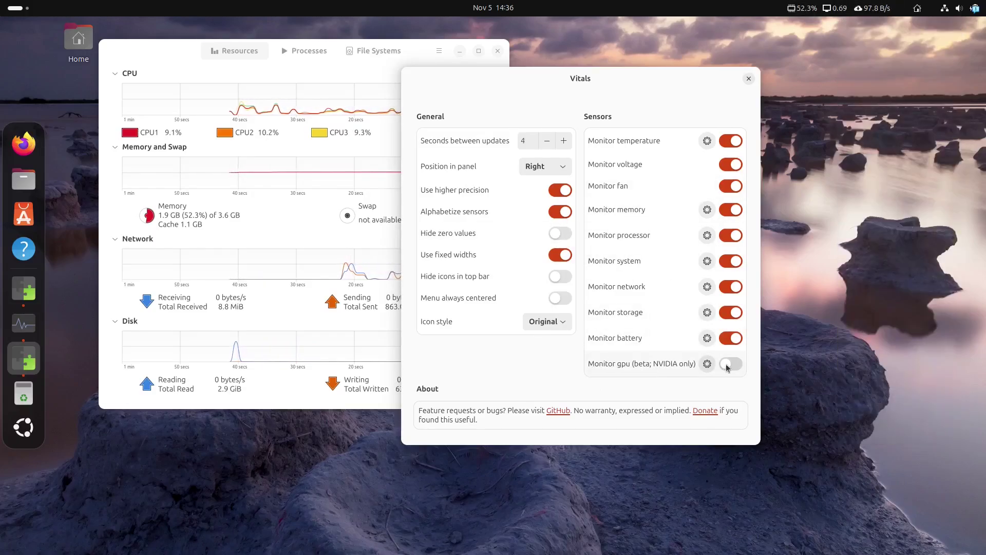
click(731, 364)
click(837, 8)
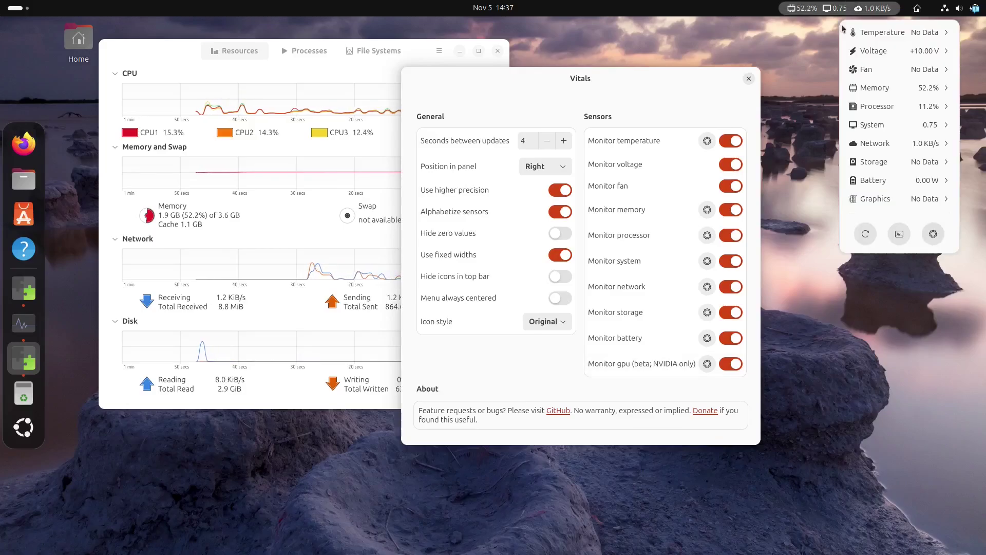
click(837, 8)
click(749, 78)
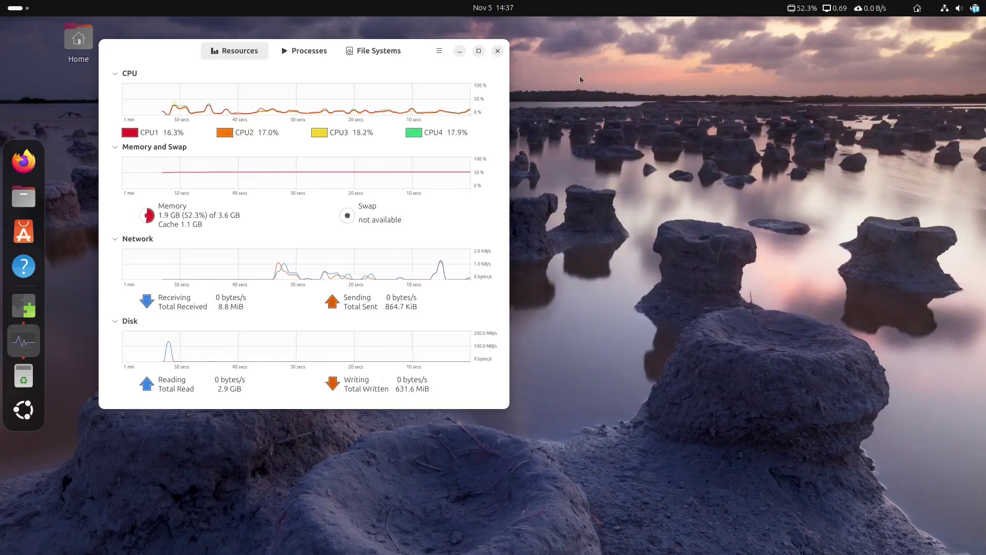
click(497, 51)
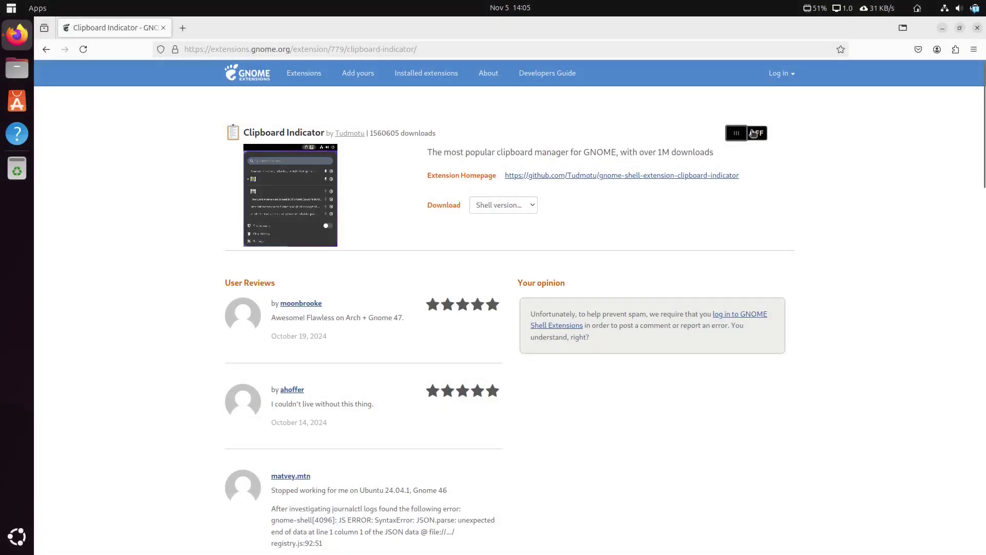
Switch Clipboard Indicator on at extensions.gnome.org and confirm its installation
click(753, 133)
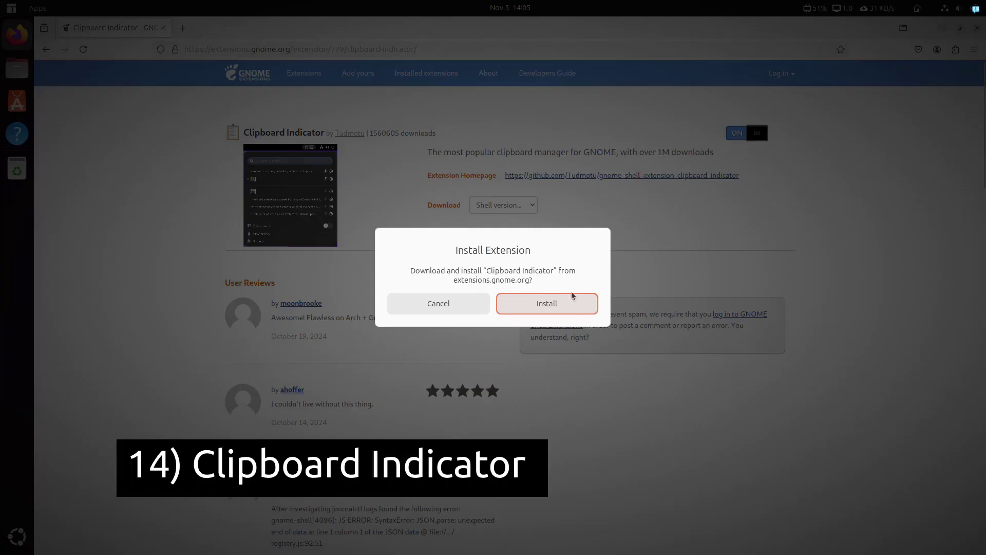
click(565, 306)
drag(427, 151, 702, 149)
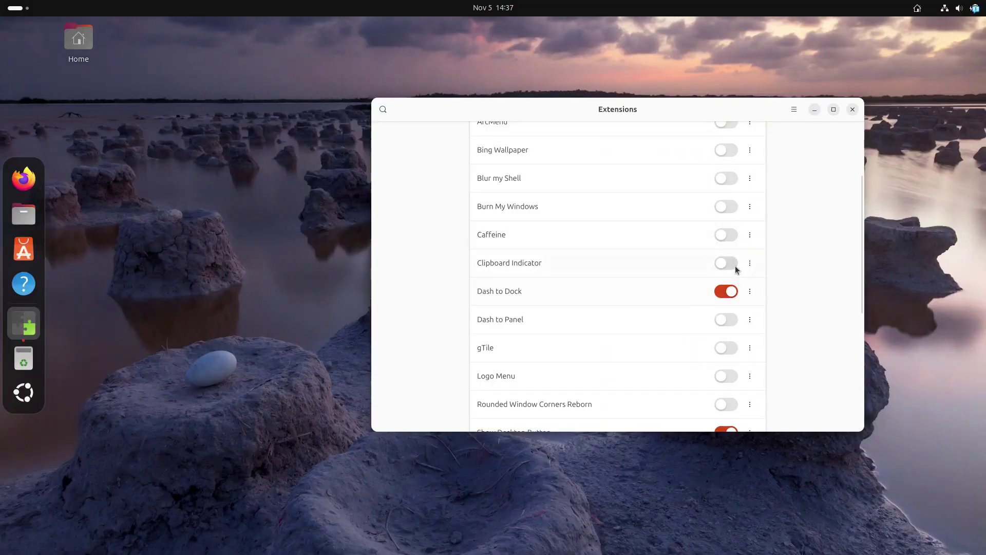
Enable Clipboard Indicator in the Extensions app and check its clipboard history in the top bar
click(728, 264)
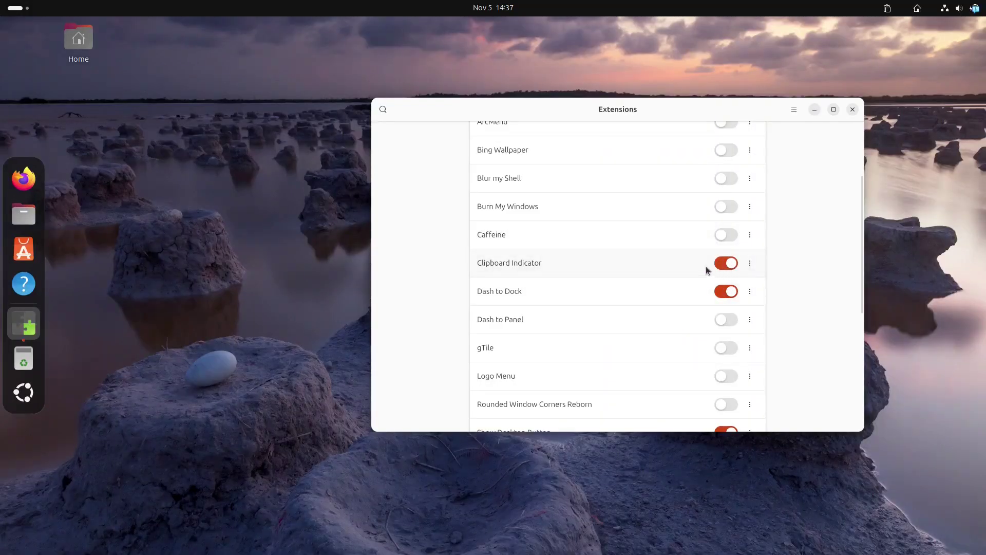
click(854, 109)
click(887, 8)
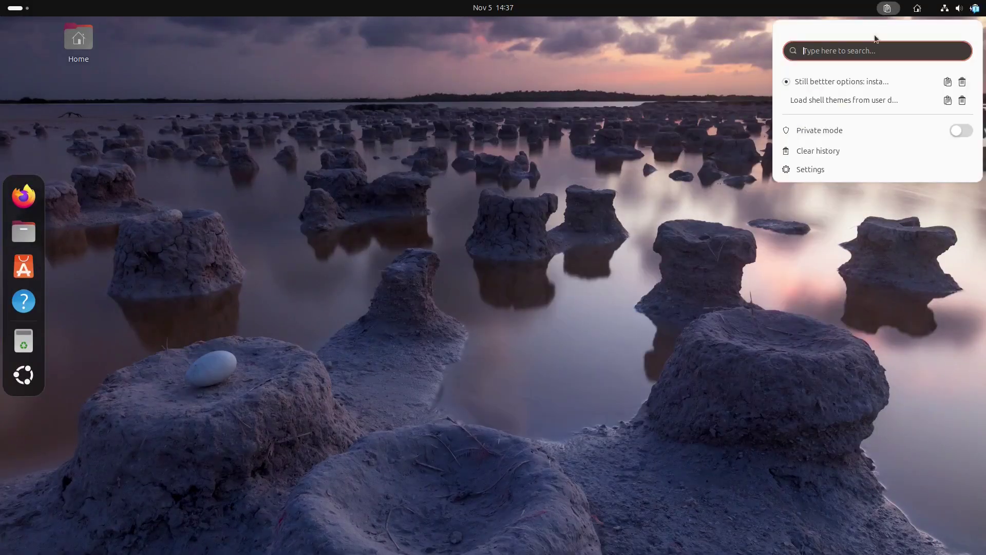
click(667, 100)
click(888, 8)
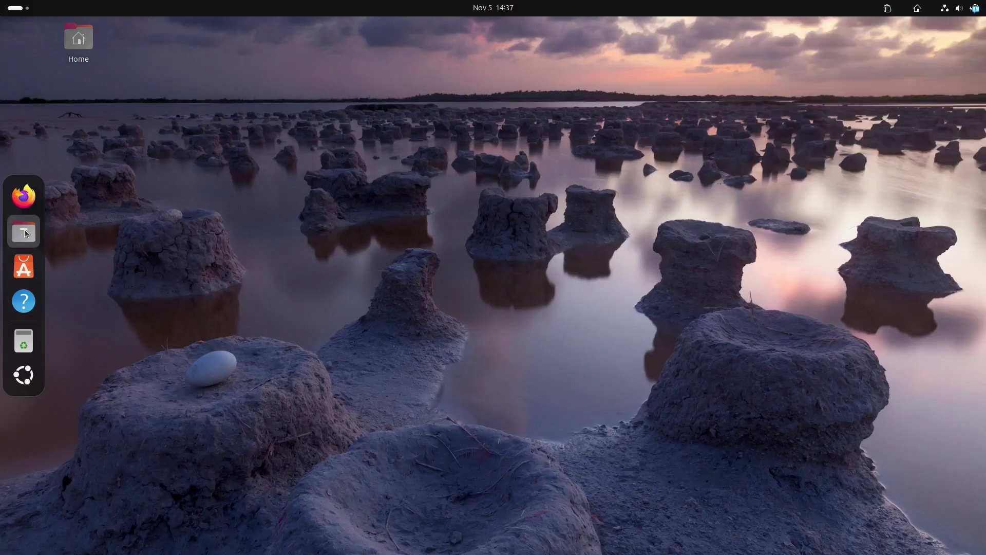
Paste the shell themes line into the document, then paste it again from the clipboard history
click(888, 9)
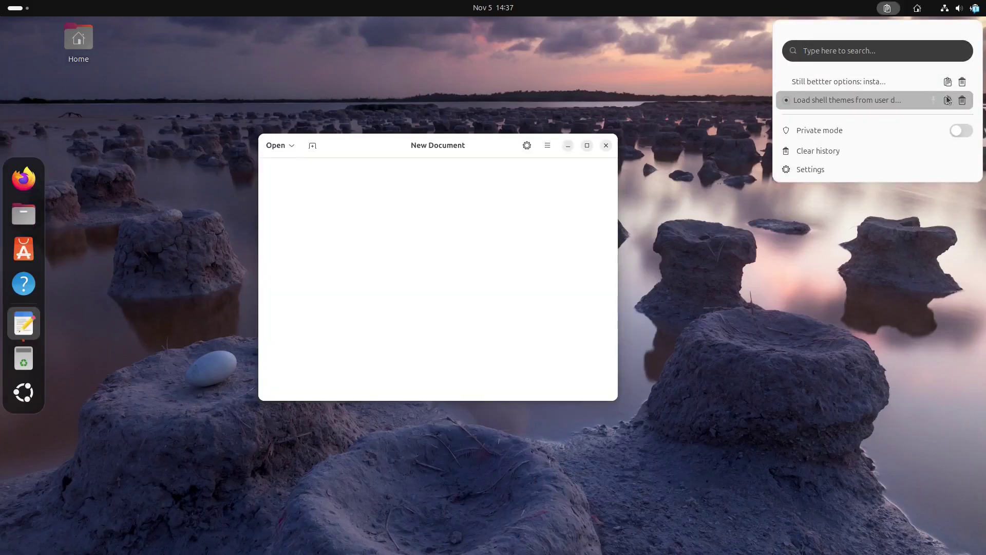
click(471, 225)
right_click(470, 226)
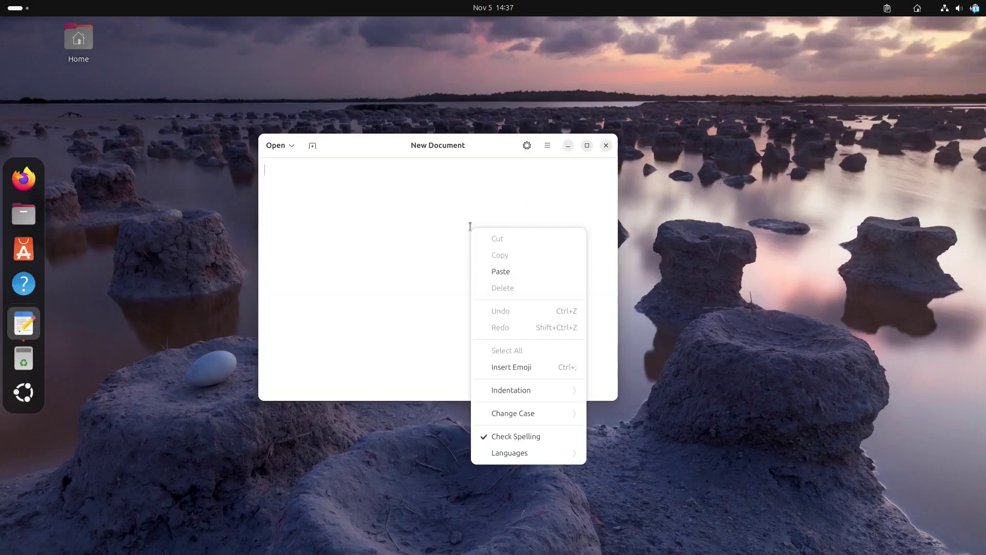
click(514, 271)
click(888, 8)
click(948, 82)
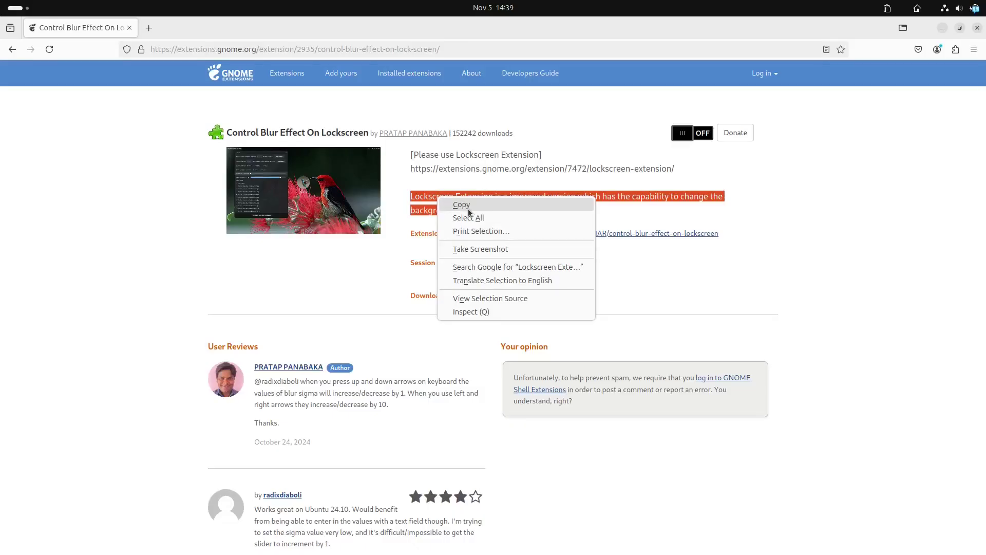
Add the Lockscreen Extension description, then re-paste the shell themes and Lockscreen entries from history
click(526, 202)
key(alt+Tab)
text(Lockscreen Extension is a improved version which has the capability to change the background and set the blur in real time.)
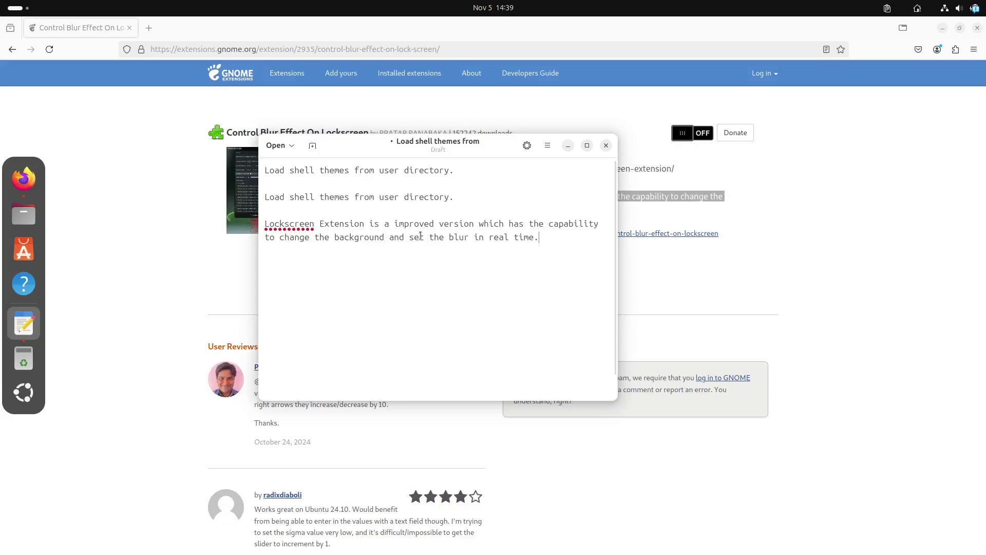
click(888, 8)
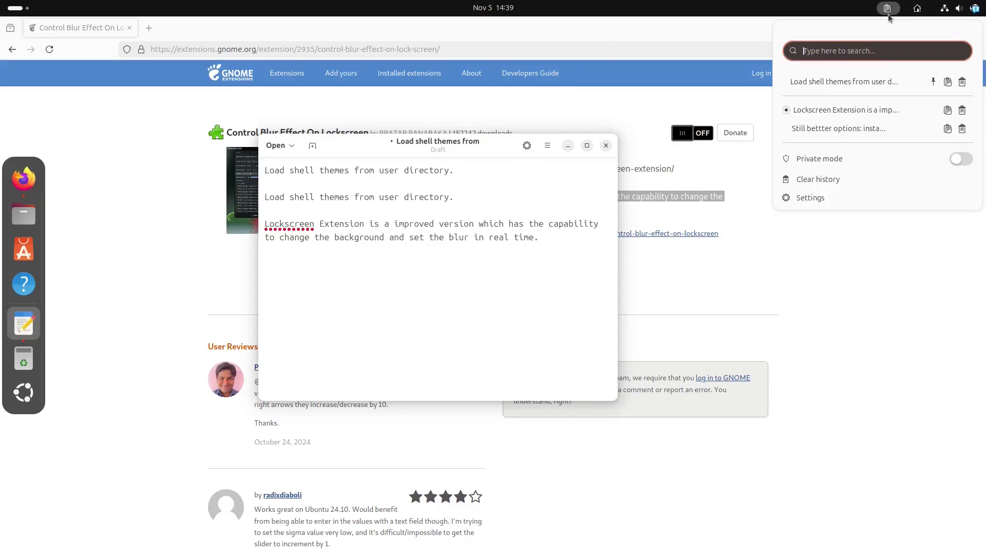
click(932, 83)
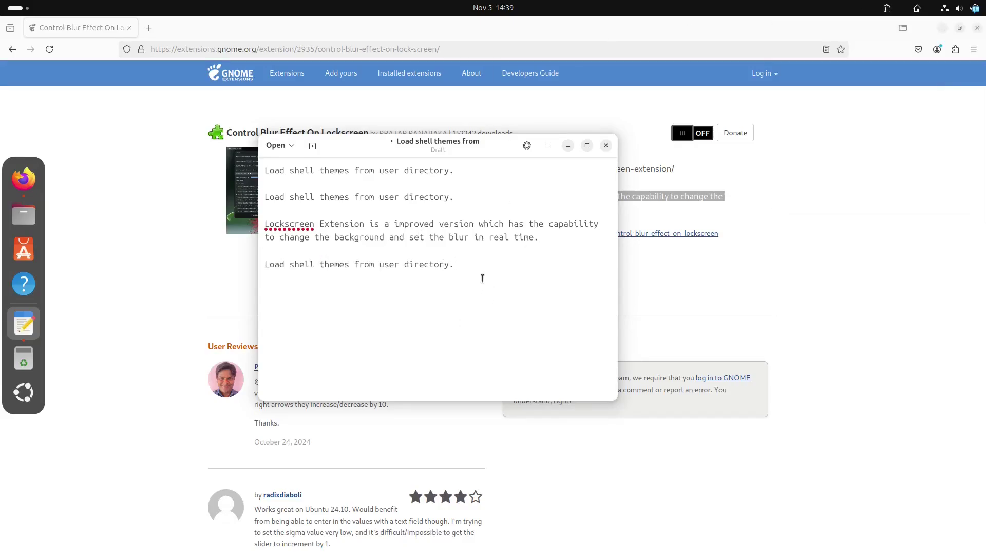
key(Return)
key(Return)
click(888, 8)
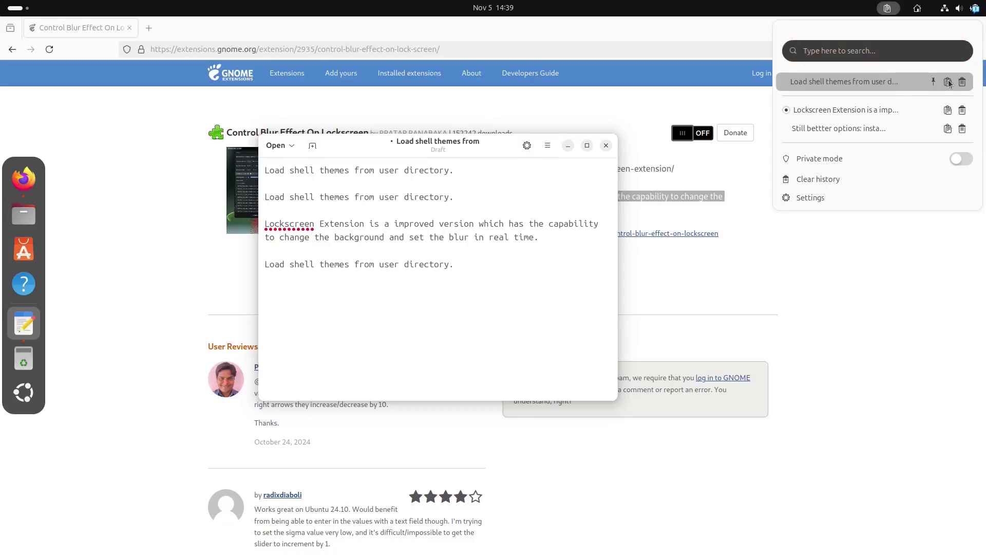
click(948, 113)
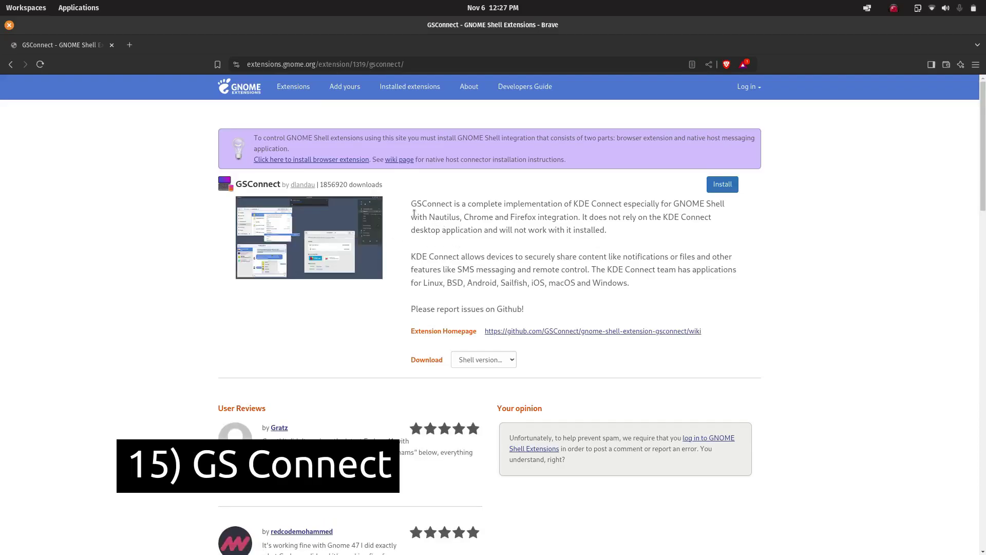
Pair the OnePlus 11R 5G phone and keep Downloads as the received-files folder
drag(411, 204, 554, 216)
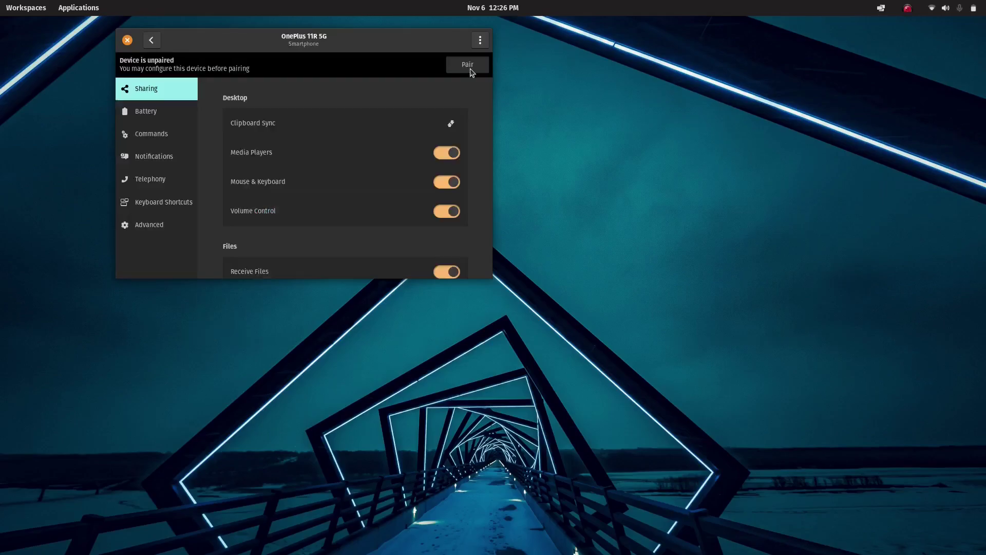
click(471, 69)
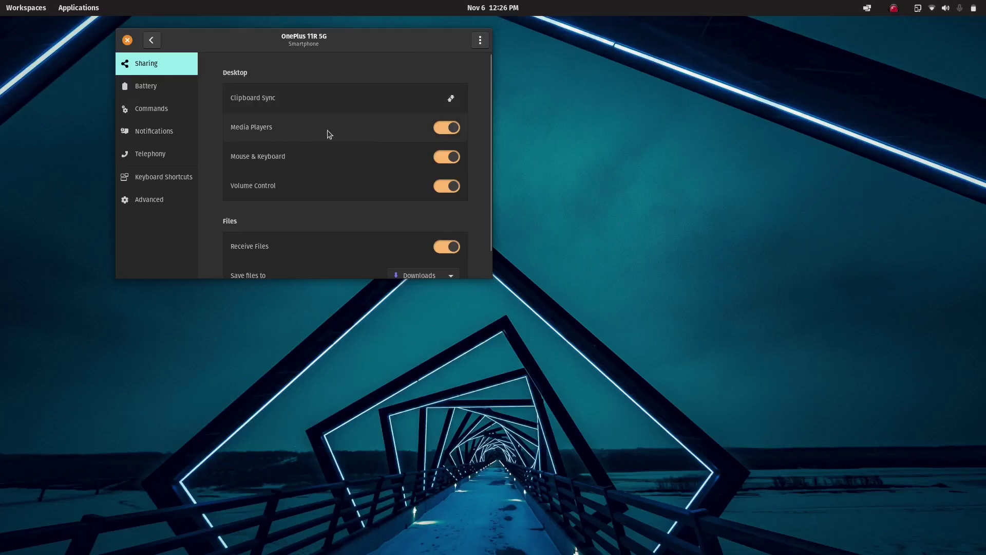
scroll(265, 135, down, 1)
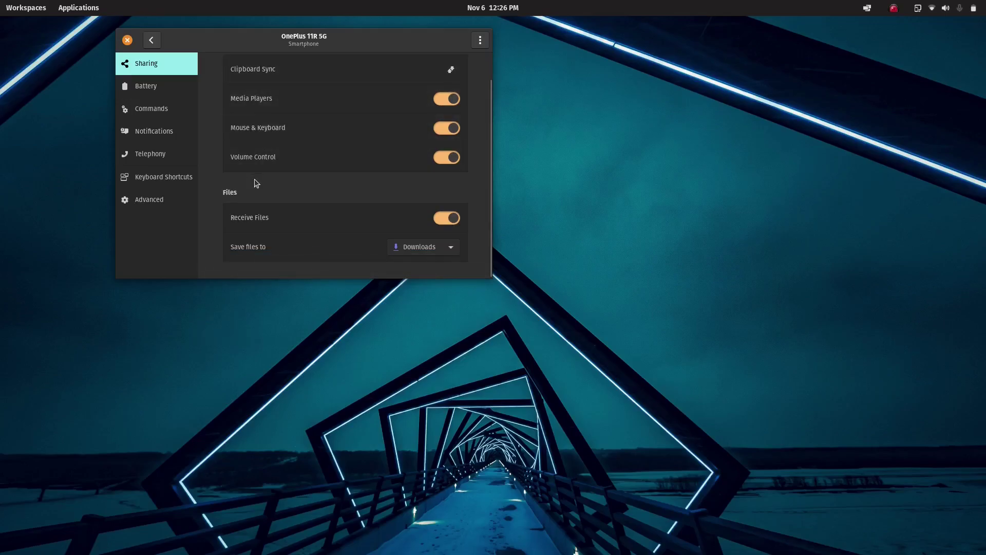
click(452, 247)
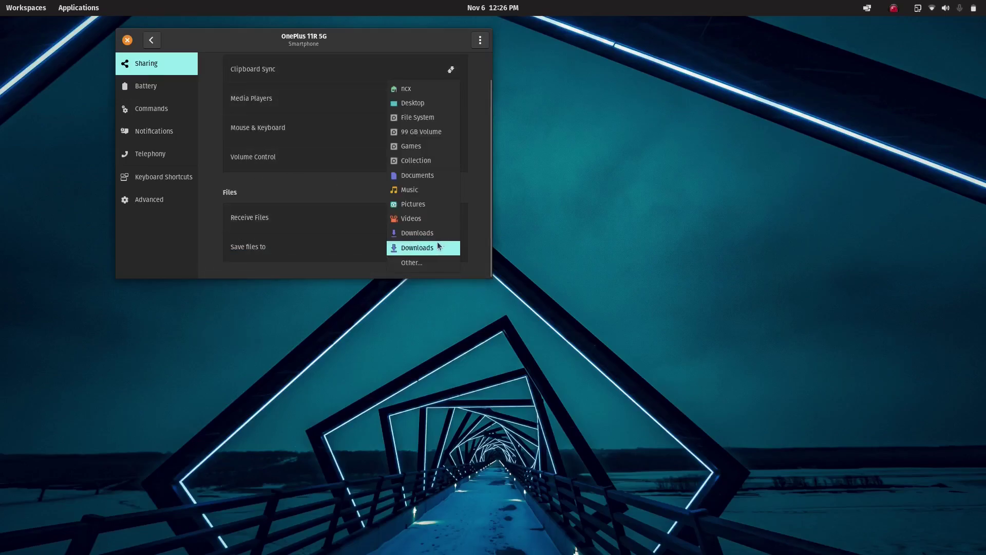
click(348, 208)
Browse the Battery, Commands, Notifications, Telephony and Keyboard Shortcuts pages, then expand the phone's system-menu actions
click(164, 93)
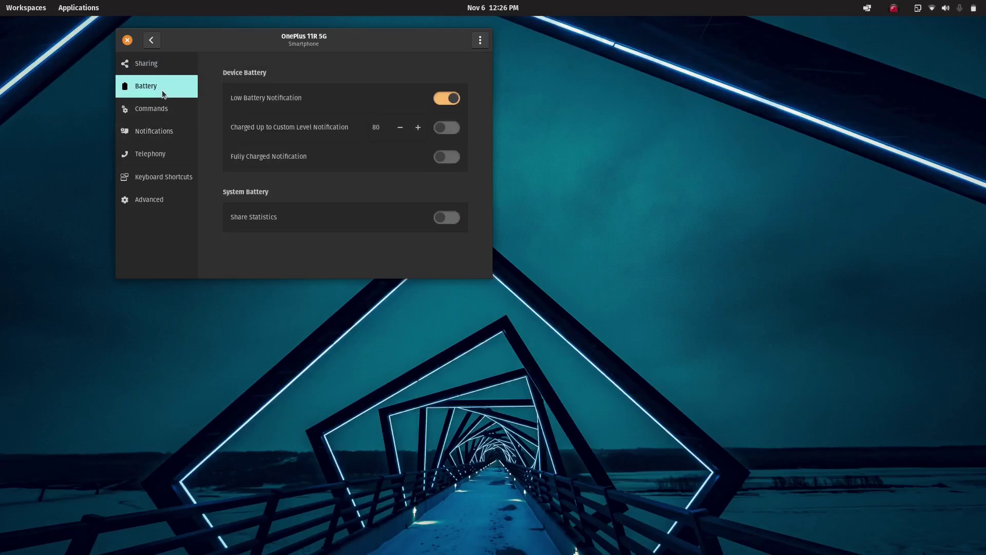
click(161, 110)
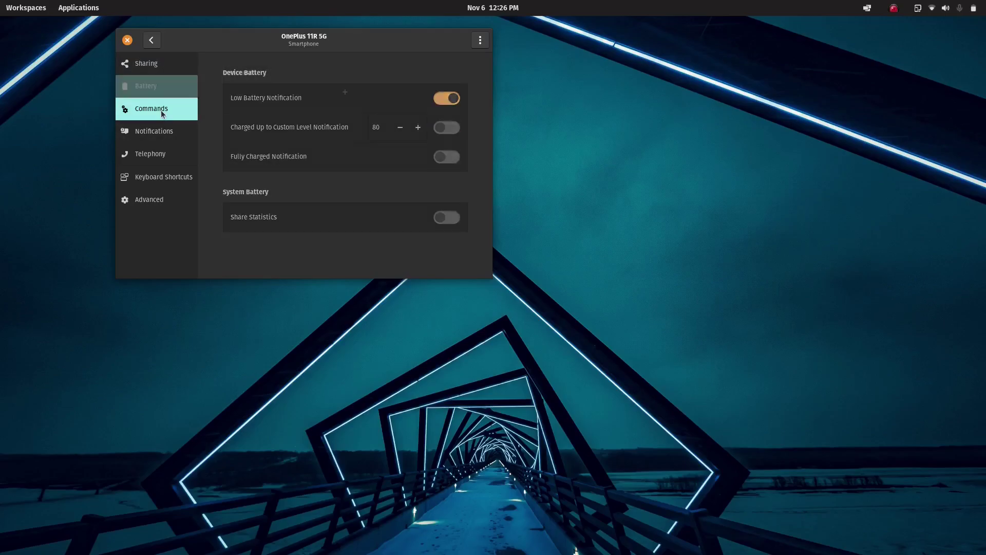
click(170, 135)
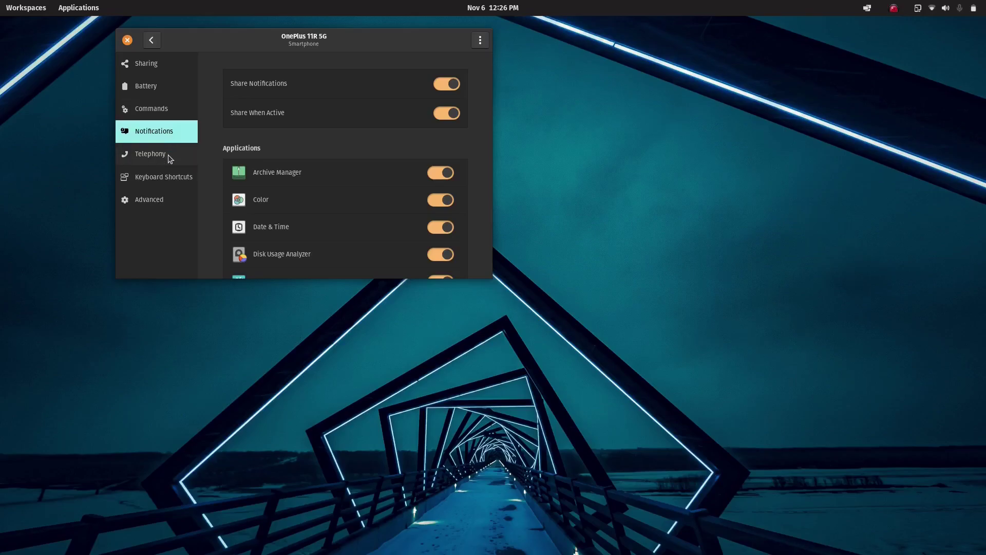
click(169, 157)
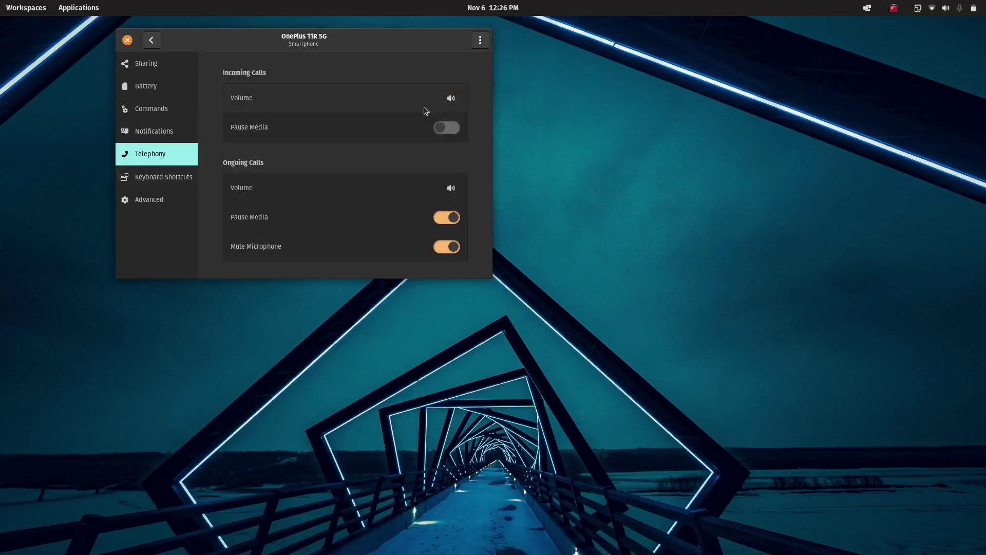
click(457, 104)
click(456, 104)
click(188, 183)
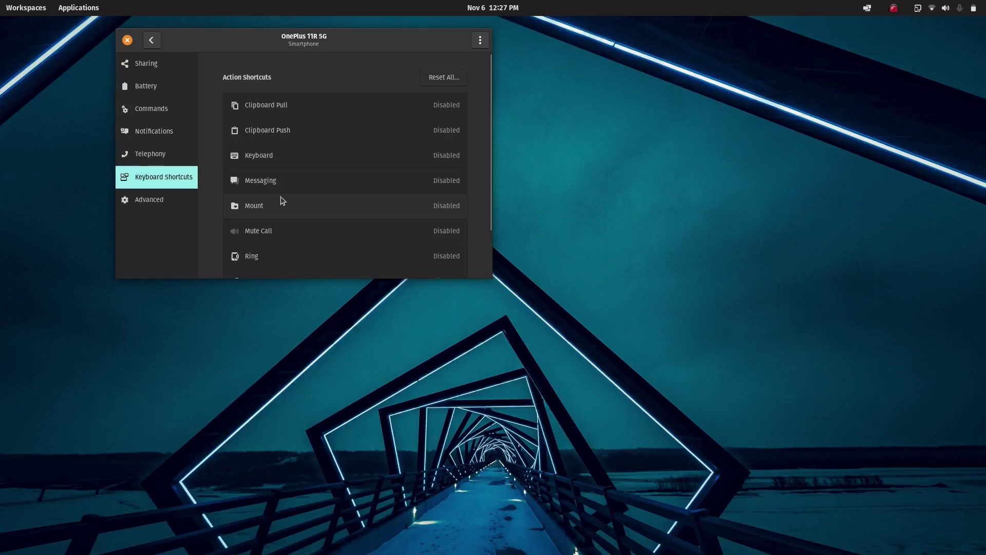
click(974, 8)
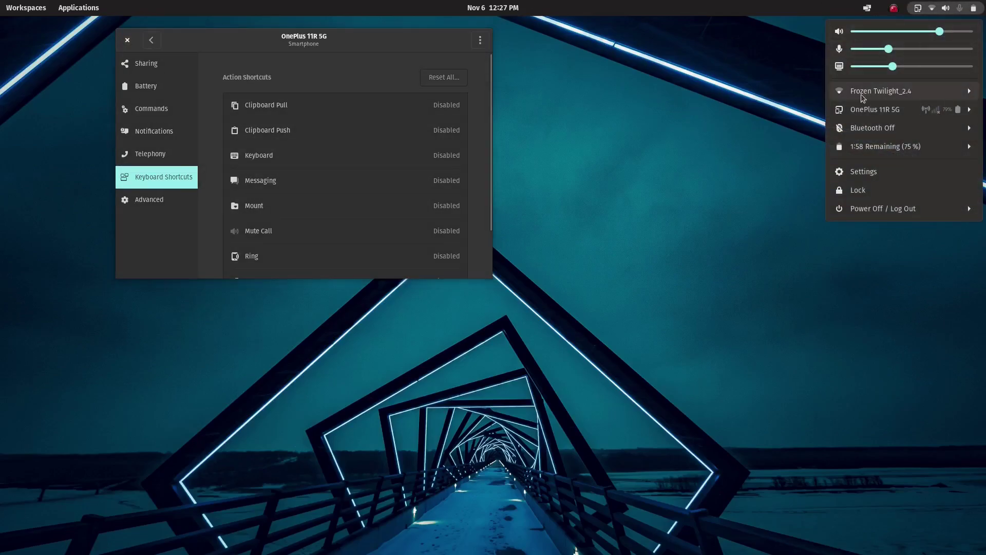
click(863, 112)
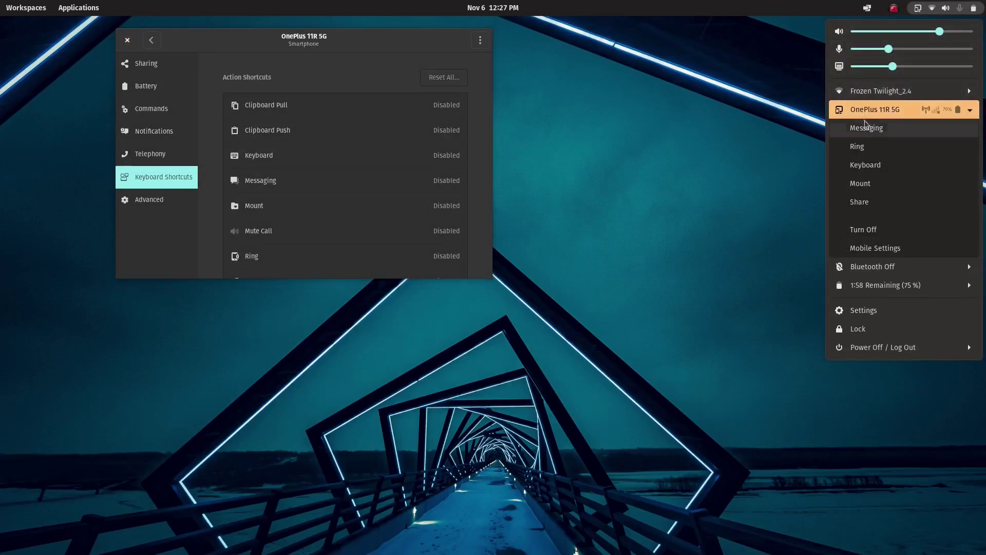